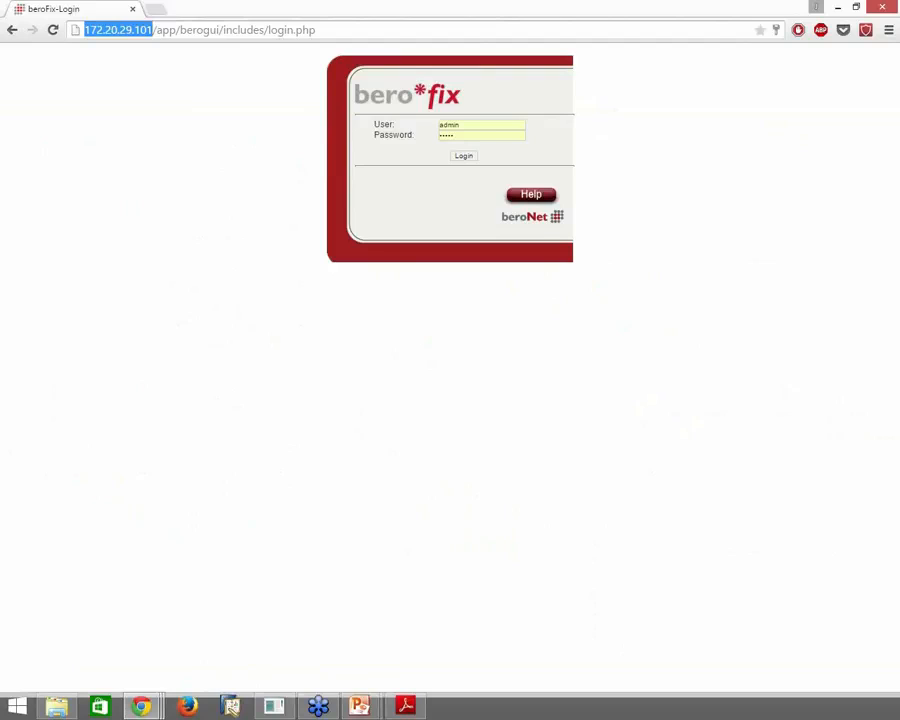
Bring the bfdetect console listing 14 beroFix devices to the screen centre, over the Chrome login page
key("alt+Tab")
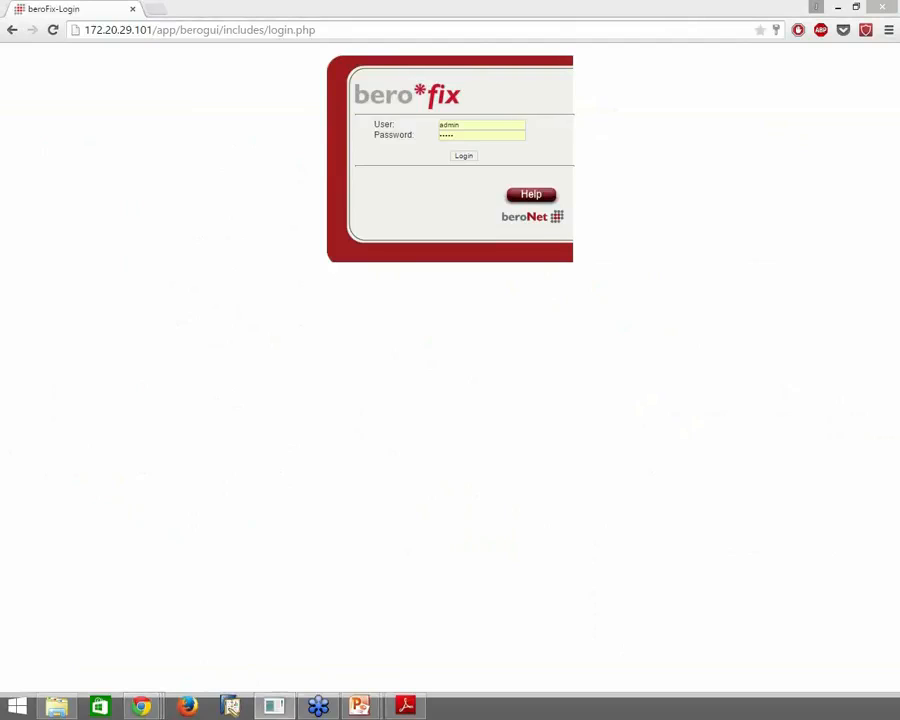
left_click_drag(899, 100, 616, 107)
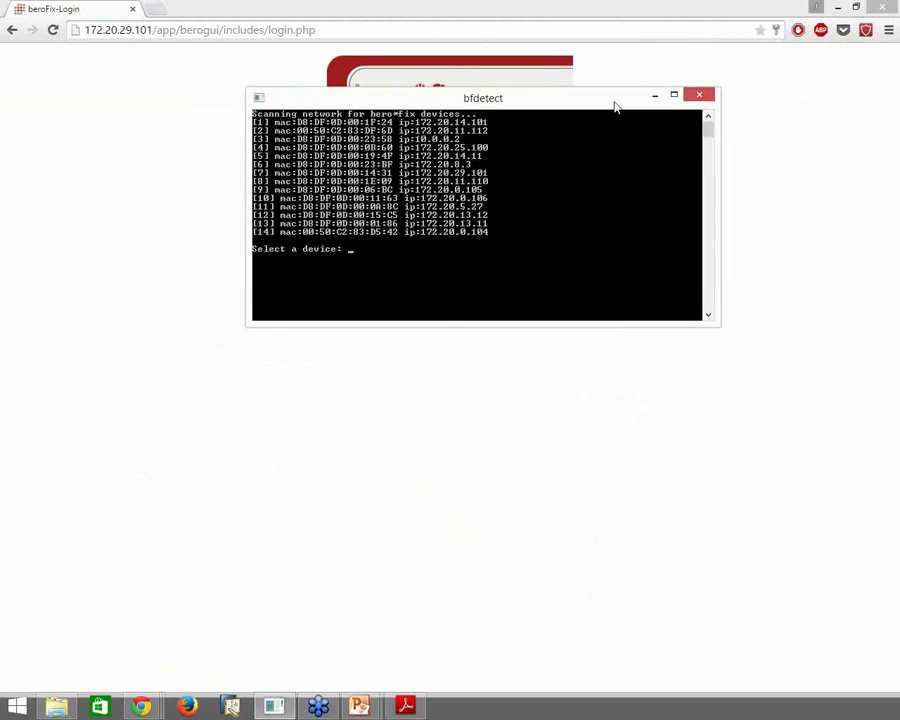
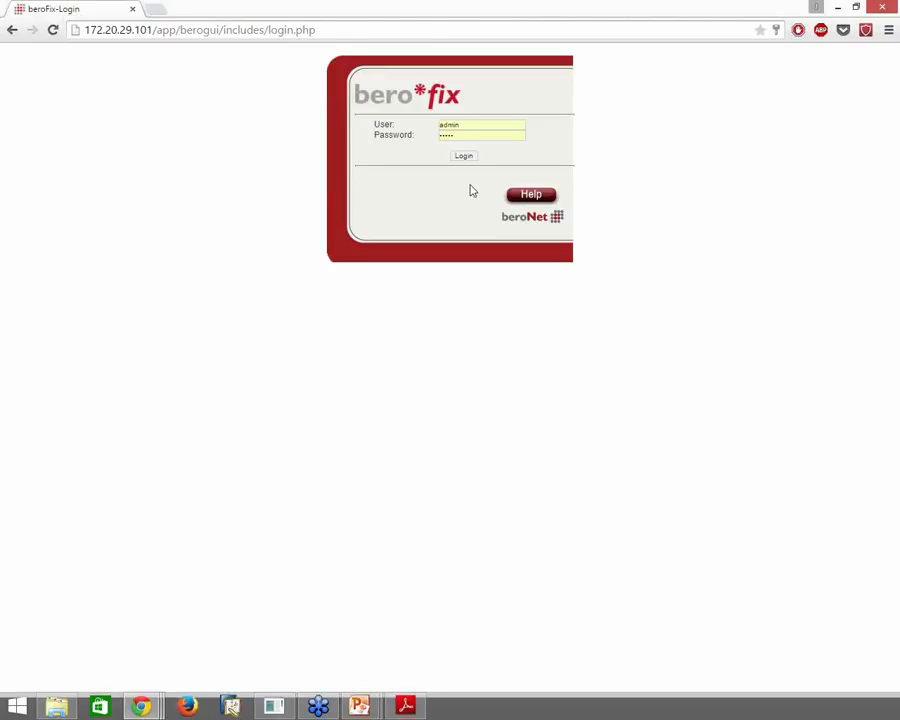
Log in to the bero*fix web configuration using the stored admin password
left_click(467, 133)
left_click(472, 160)
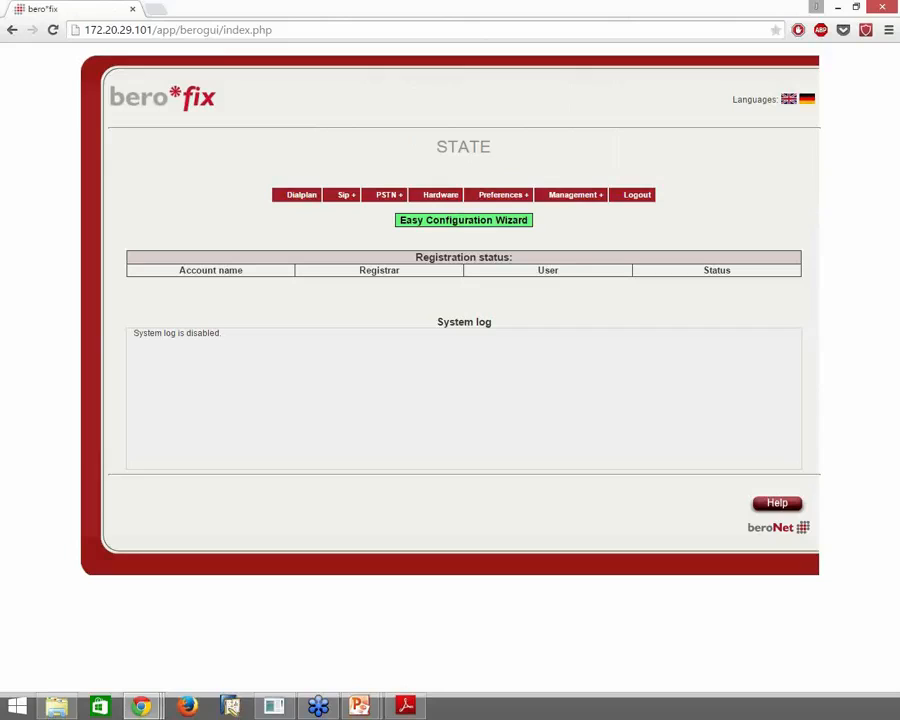
Switch to the bfdetect console listing the 14 scanned beroFix devices
key("alt+Tab")
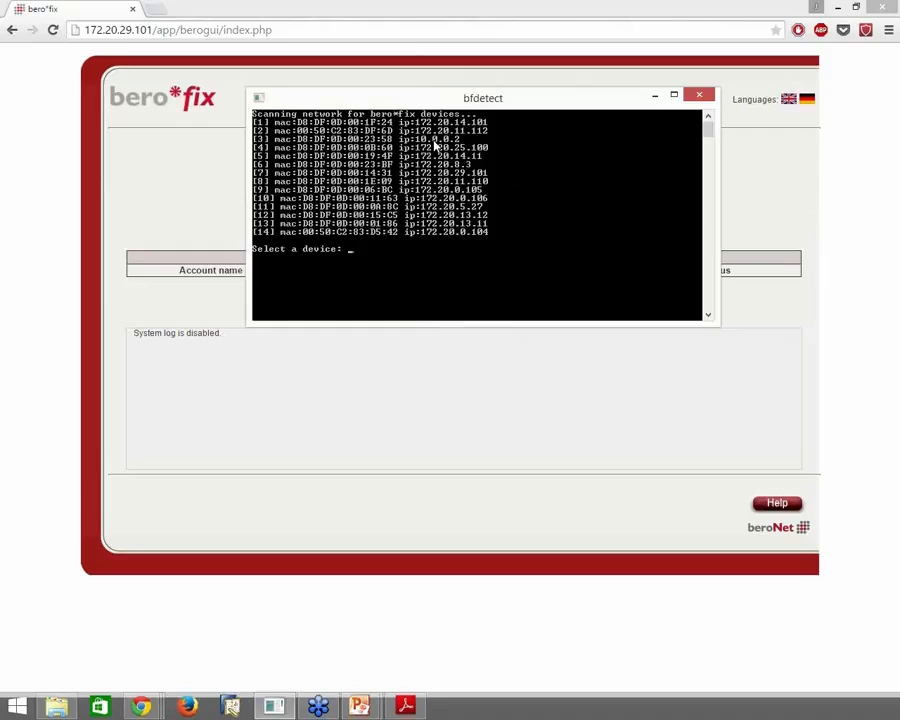
Select device 3 in bfdetect to show its network settings, then move the console aside
type("3")
key("Return")
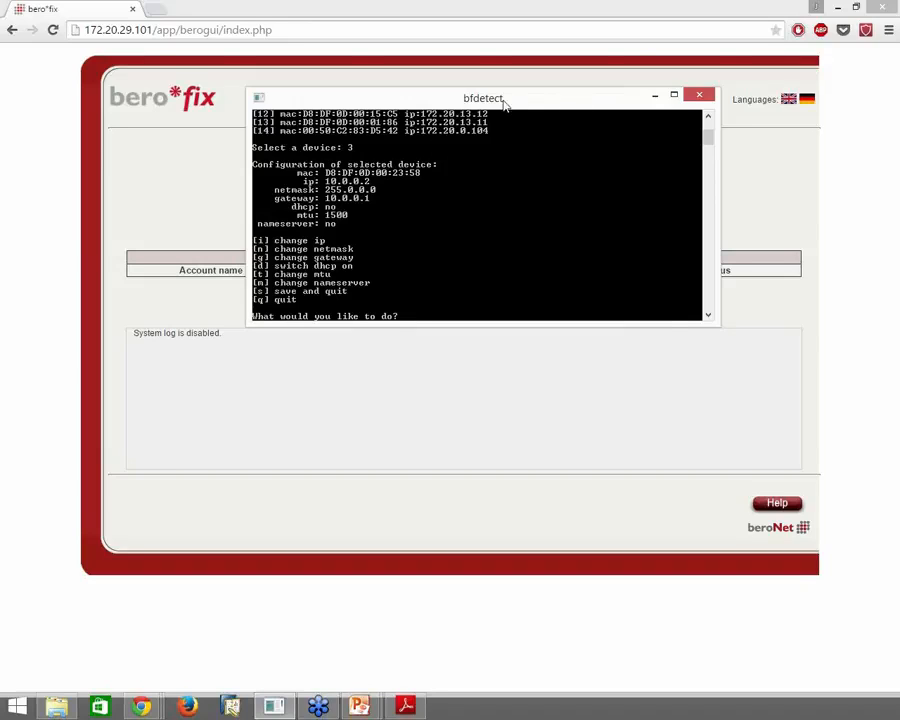
left_click_drag(507, 104, 899, 140)
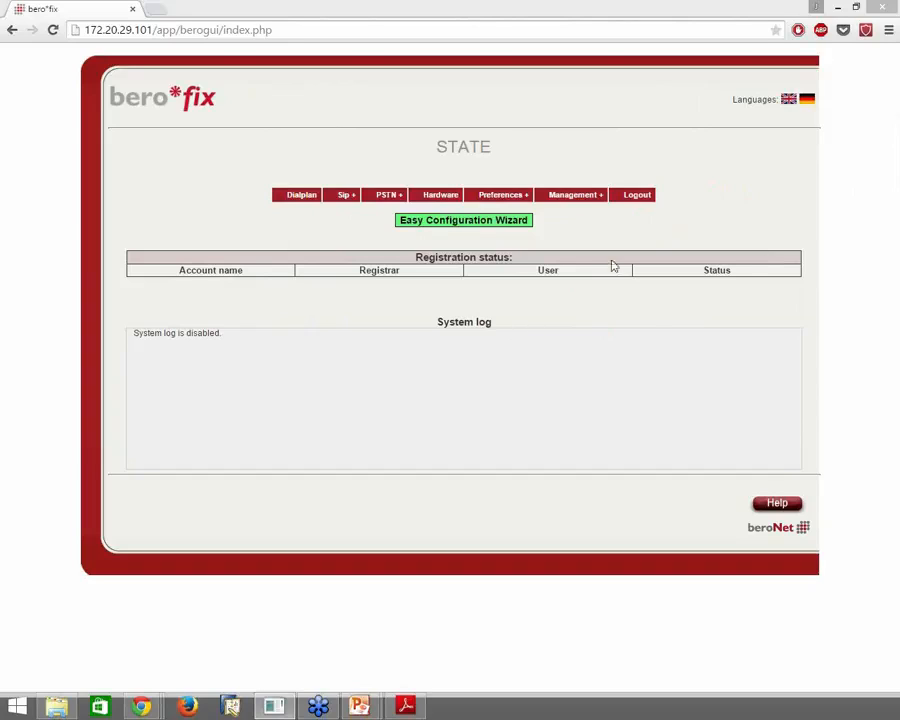
Open the Hardware page listing the bf2S02FXS card's BRI and FXS ports
mouse_move(596, 205)
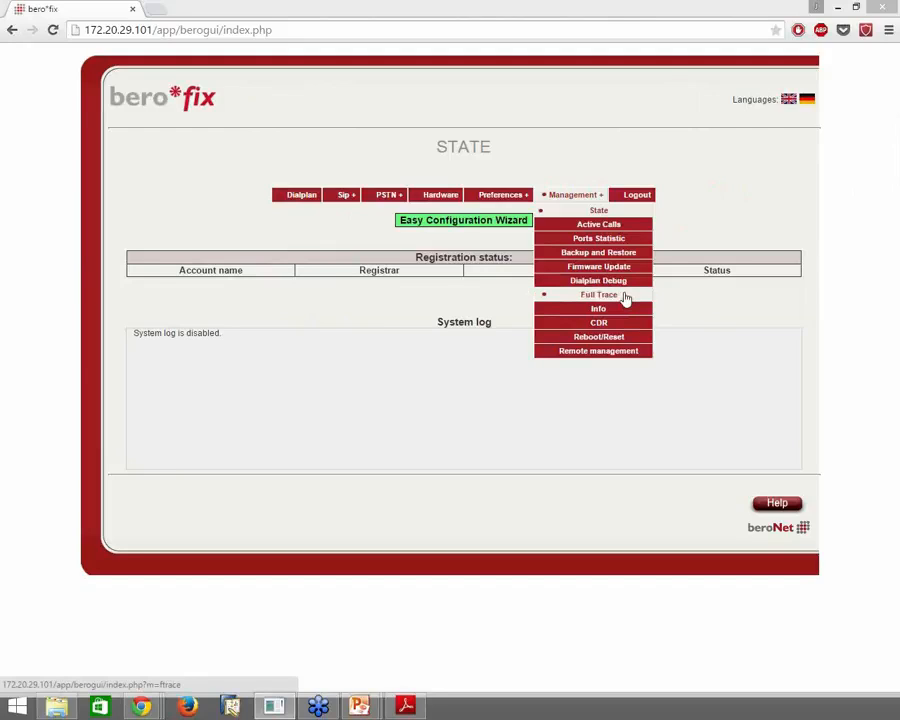
mouse_move(514, 198)
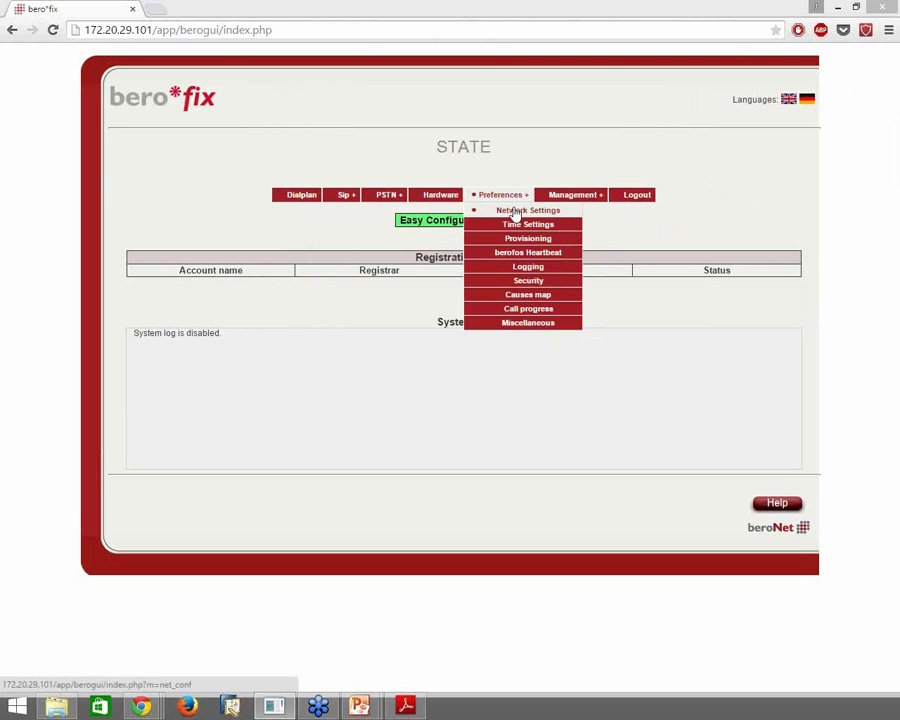
left_click(454, 198)
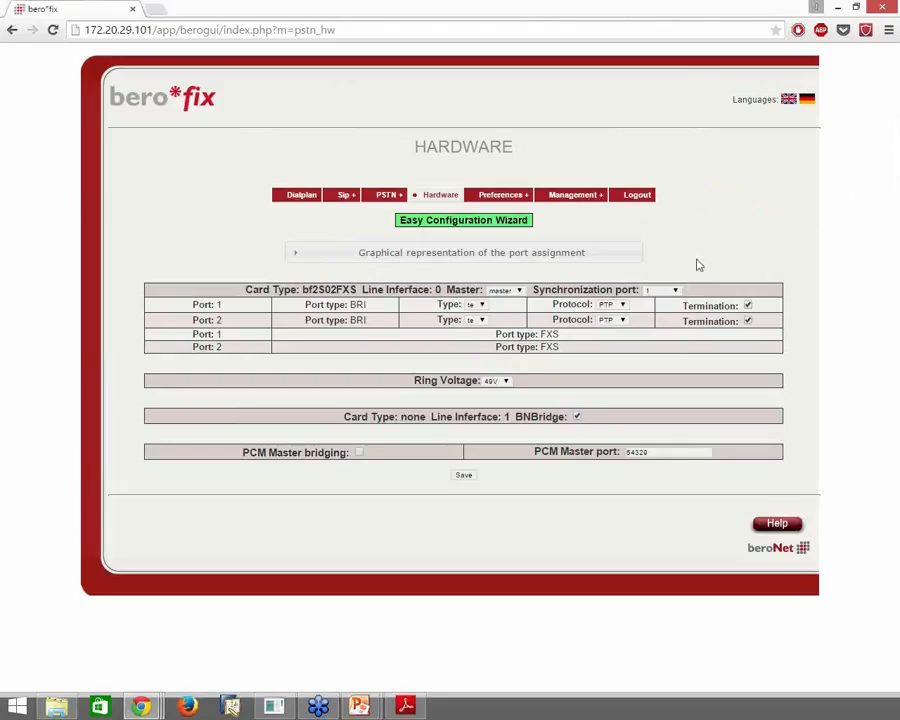
Expand the port assignment diagram and confirm port 1's ISDN mode stays te
left_click(569, 256)
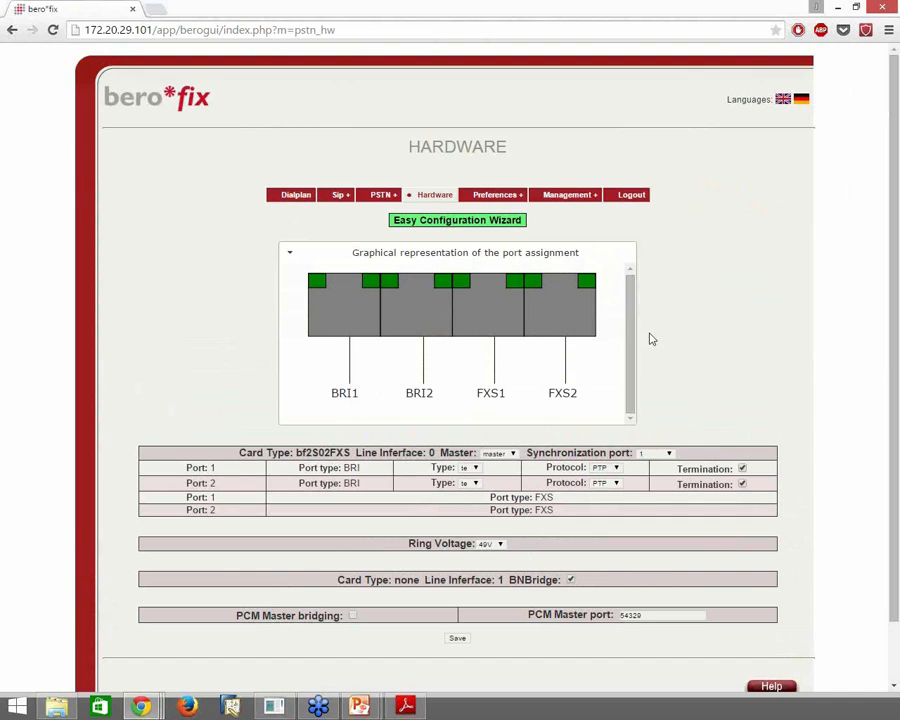
scroll(750, 343, "down", 1)
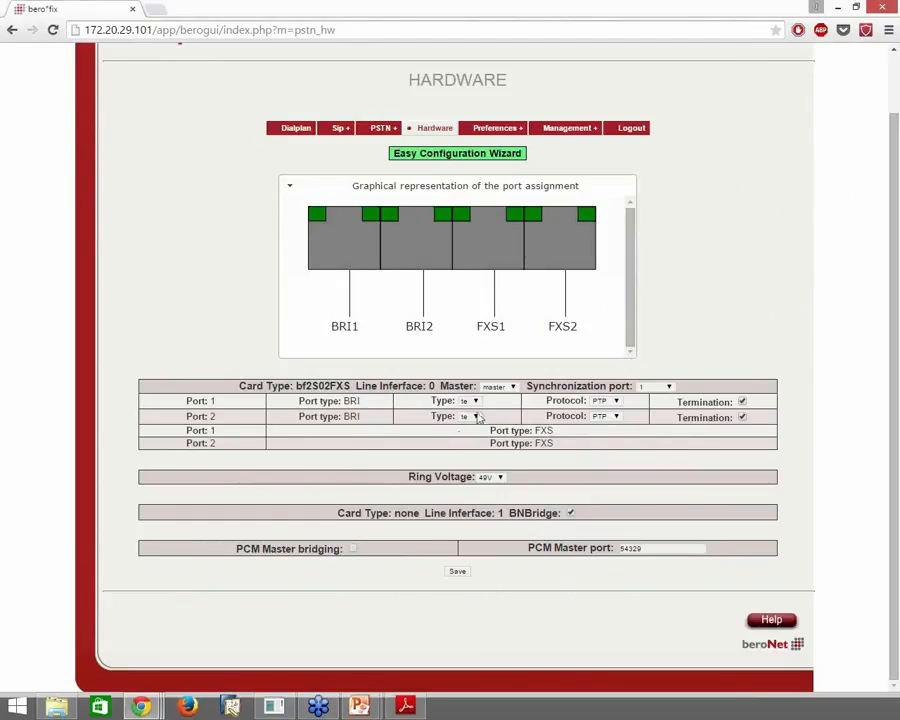
mouse_move(479, 410)
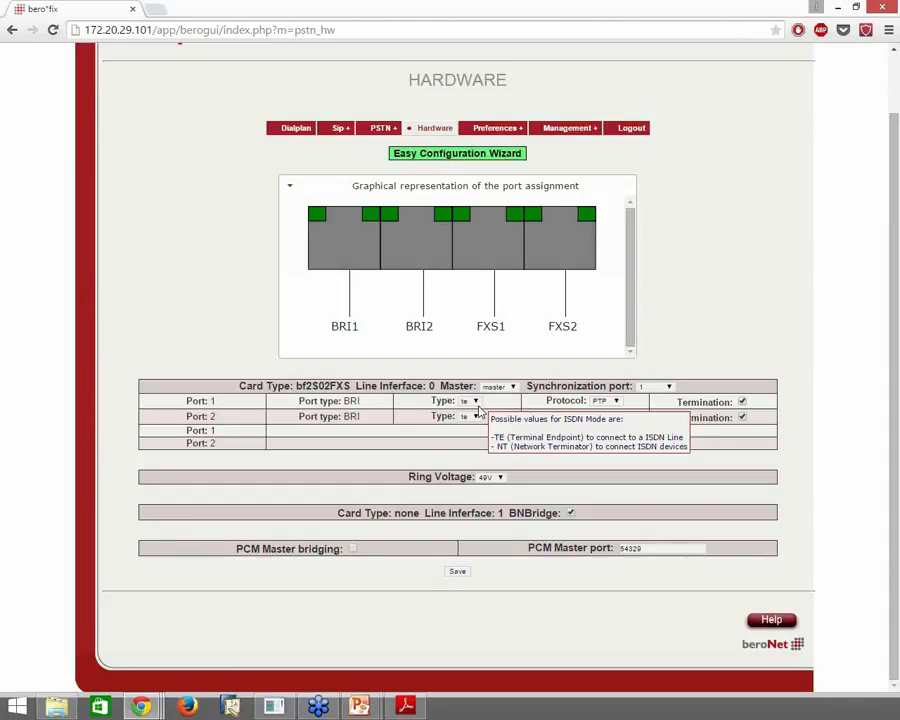
left_click(477, 403)
left_click(689, 354)
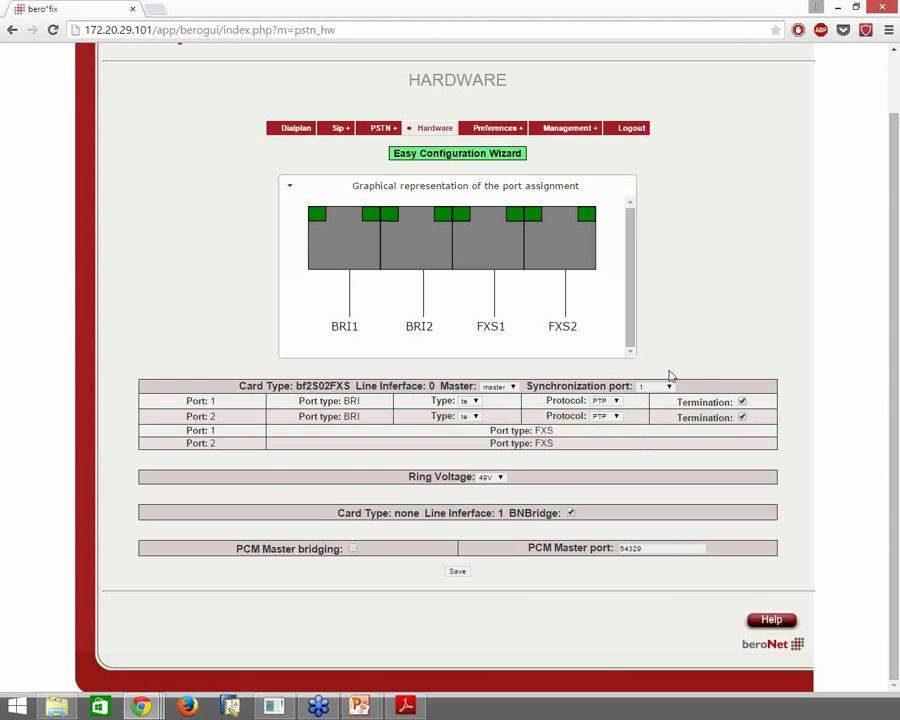
scroll(535, 540, "up", 1)
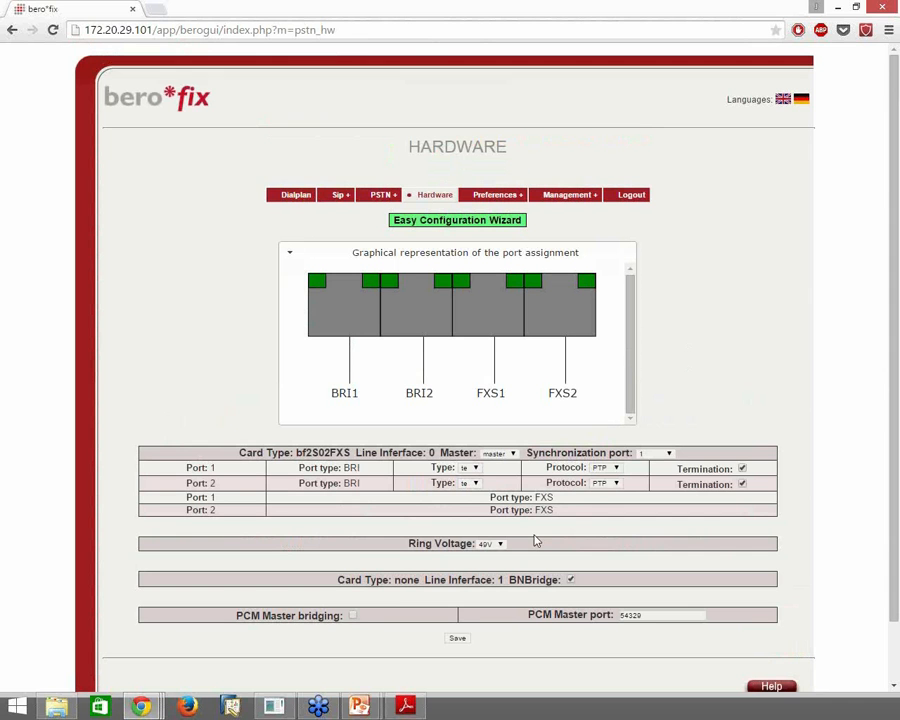
mouse_move(386, 194)
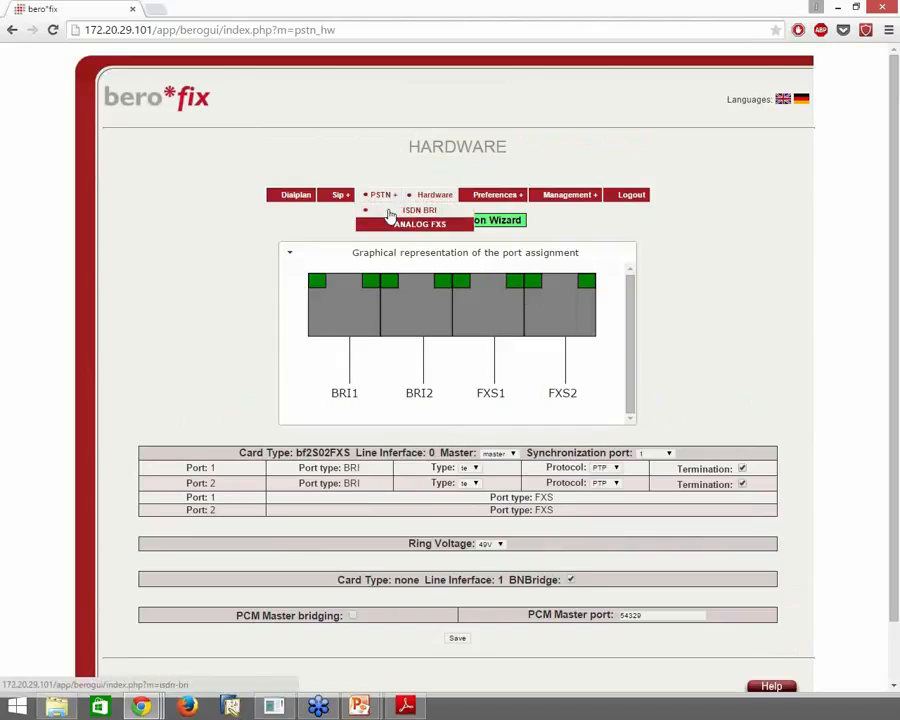
Go to the ISDN BRI configuration page under the PSTN + menu
mouse_move(344, 201)
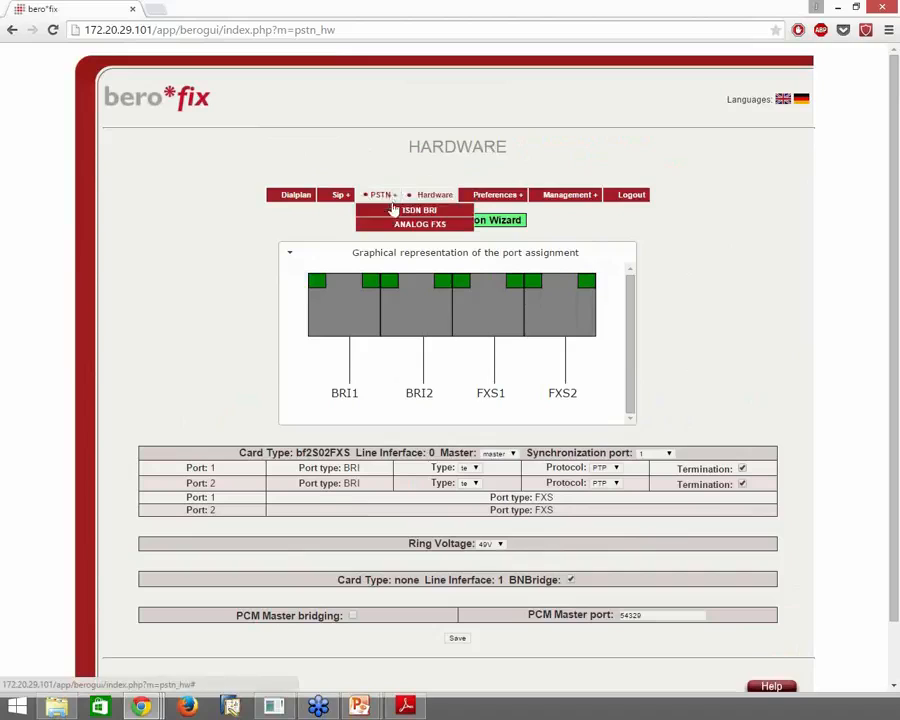
left_click(395, 211)
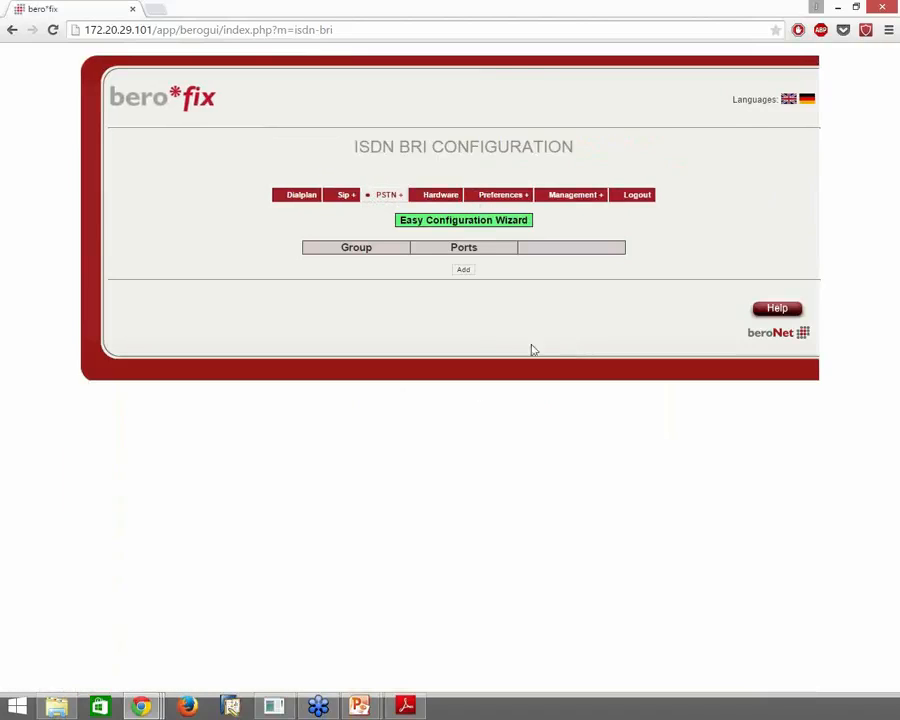
Add a new ISDN port group and enlarge its dialog to show the whole form
left_click(464, 272)
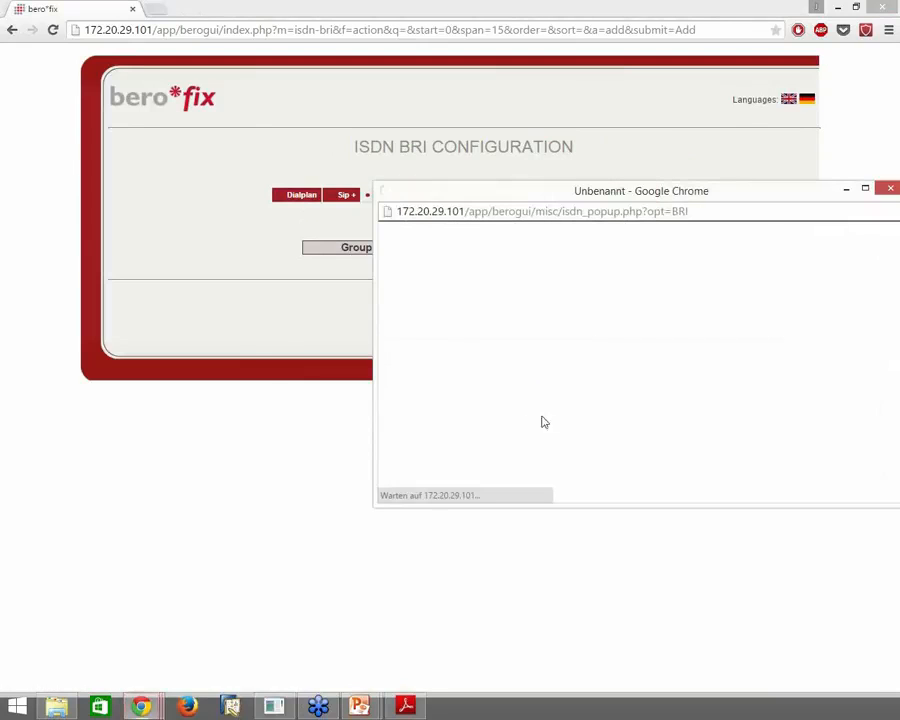
left_click_drag(668, 192, 522, 177)
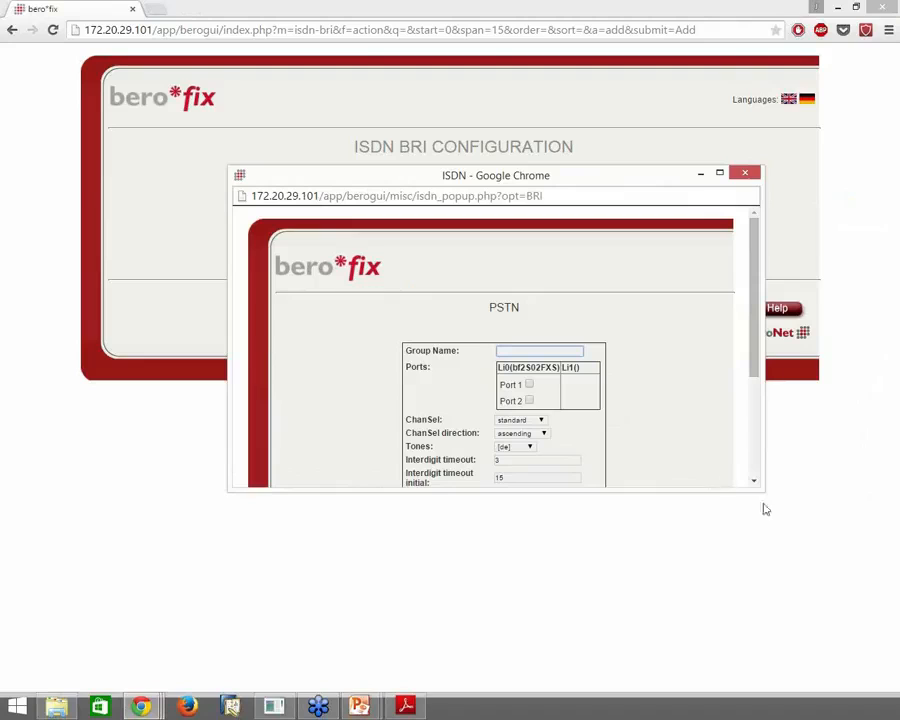
left_click_drag(762, 490, 767, 650)
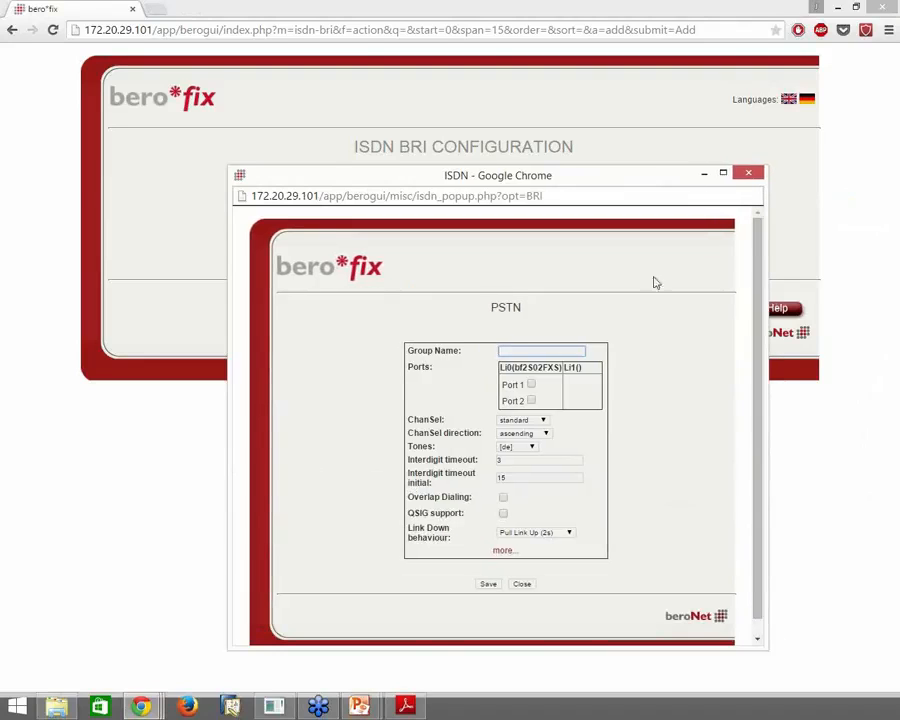
left_click_drag(641, 167, 637, 88)
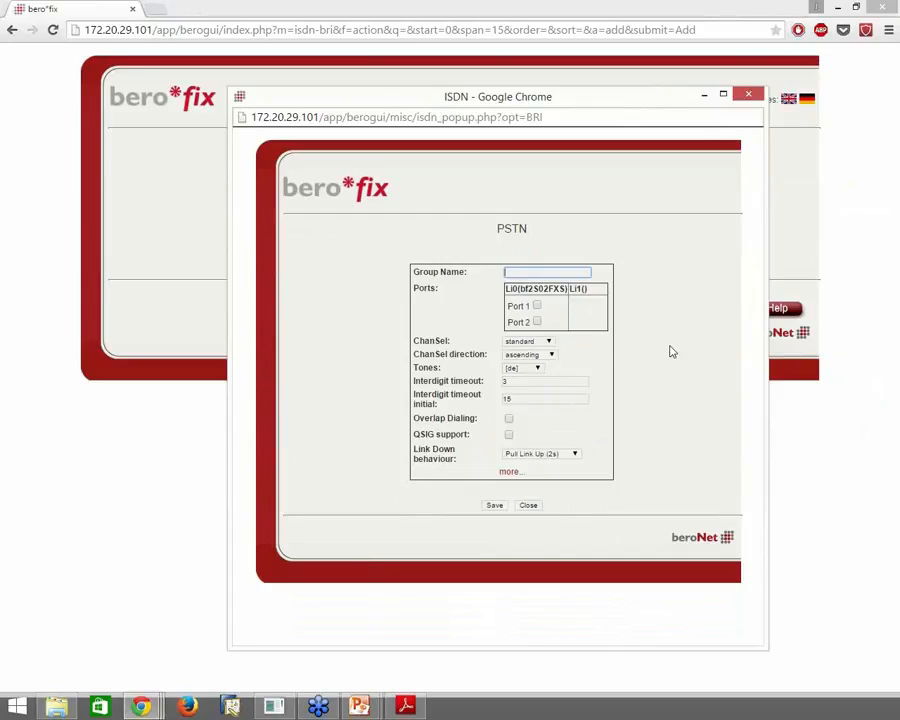
Name the group BRI, include ports 1 and 2, and keep the [de] tone set
type("BRI")
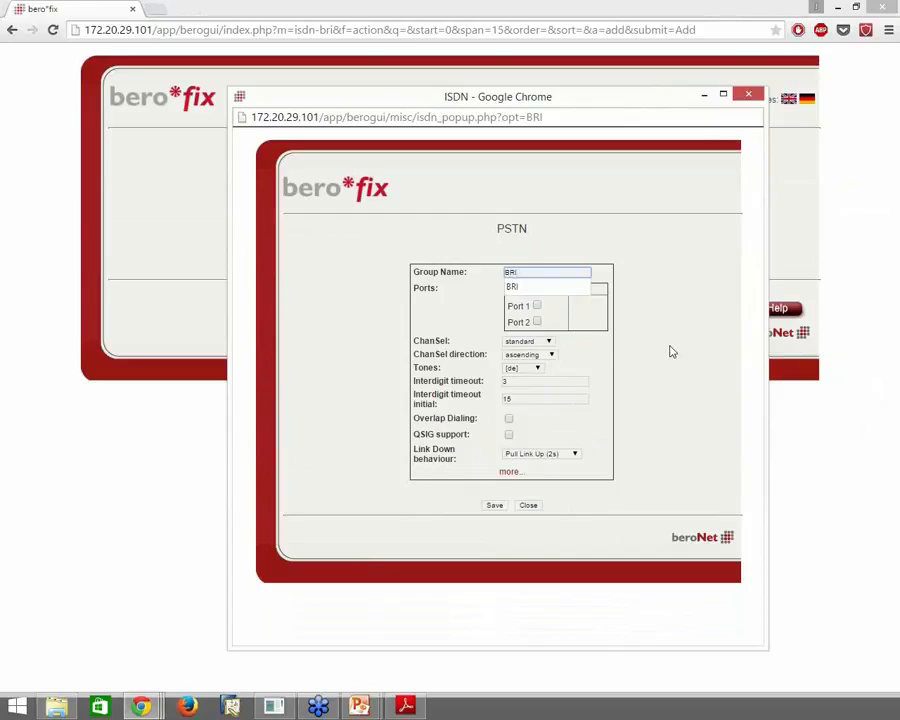
key("Tab")
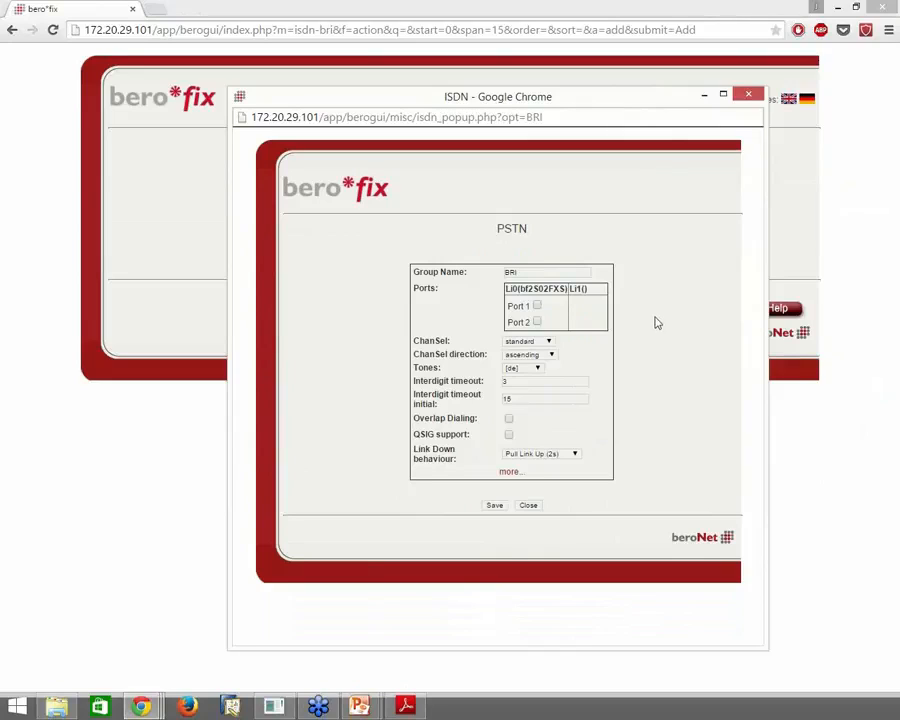
left_click(537, 305)
left_click(538, 322)
left_click(537, 369)
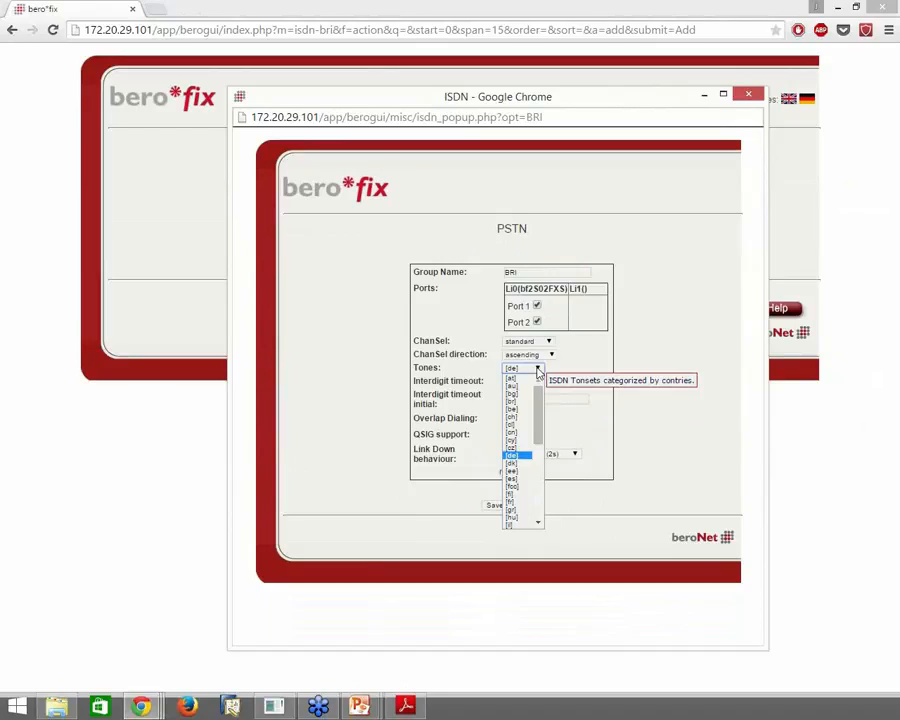
left_click(521, 456)
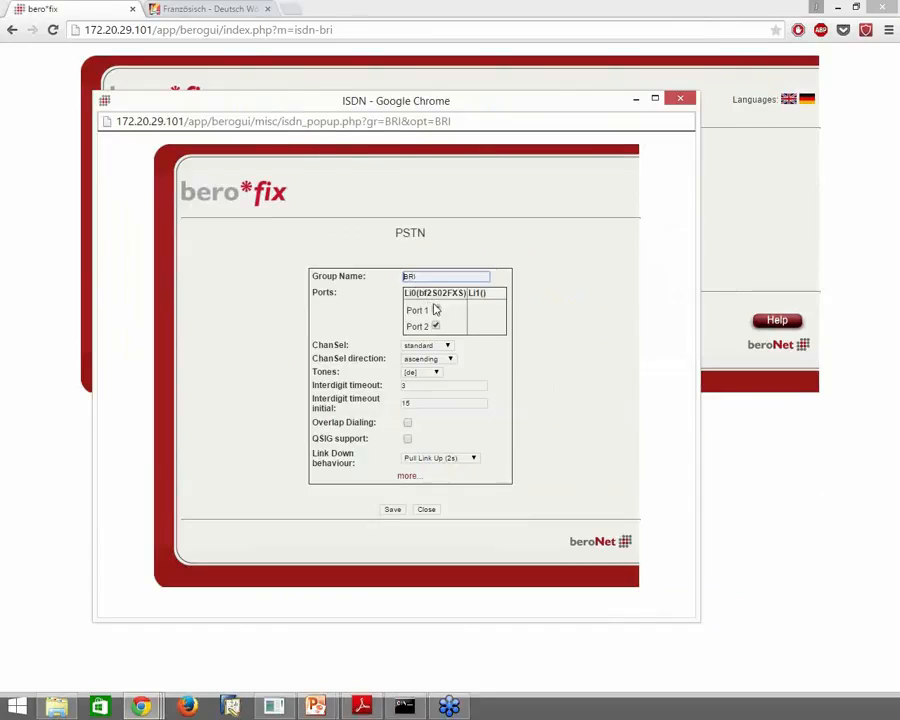
left_click(435, 310)
Show the advanced options and save the BRI group with ports 1 and 2
left_click(411, 479)
left_click(411, 479)
scroll(609, 450, "down", 4)
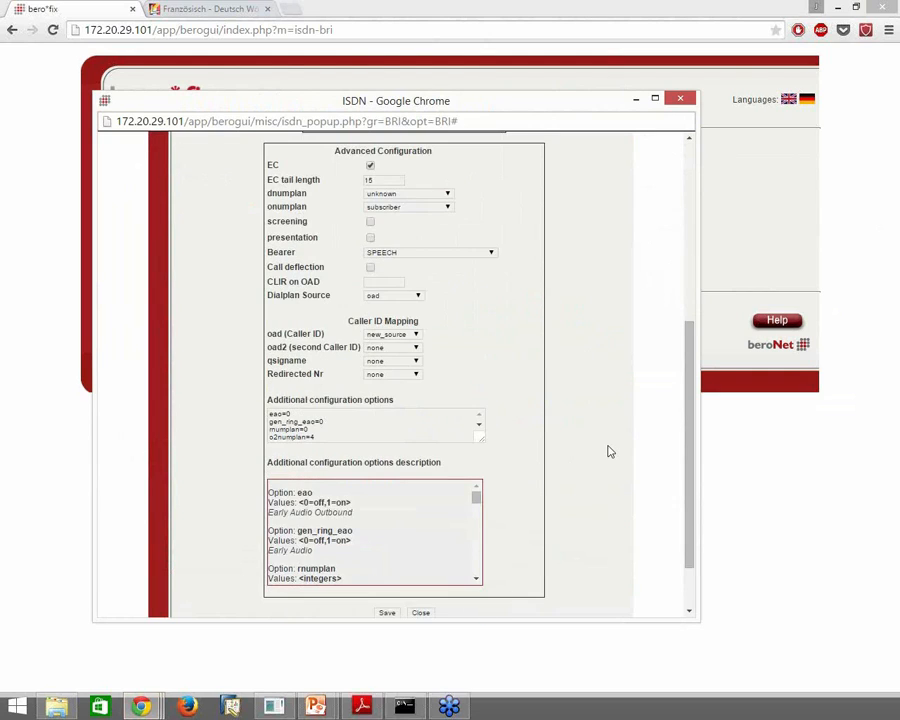
scroll(609, 451, "up", 4)
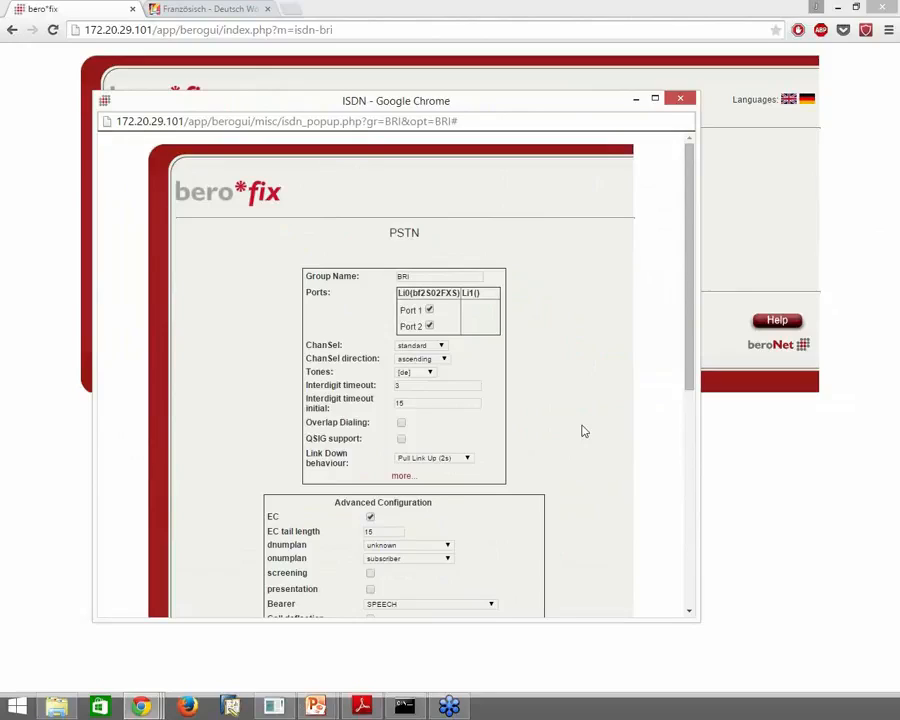
scroll(582, 427, "down", 5)
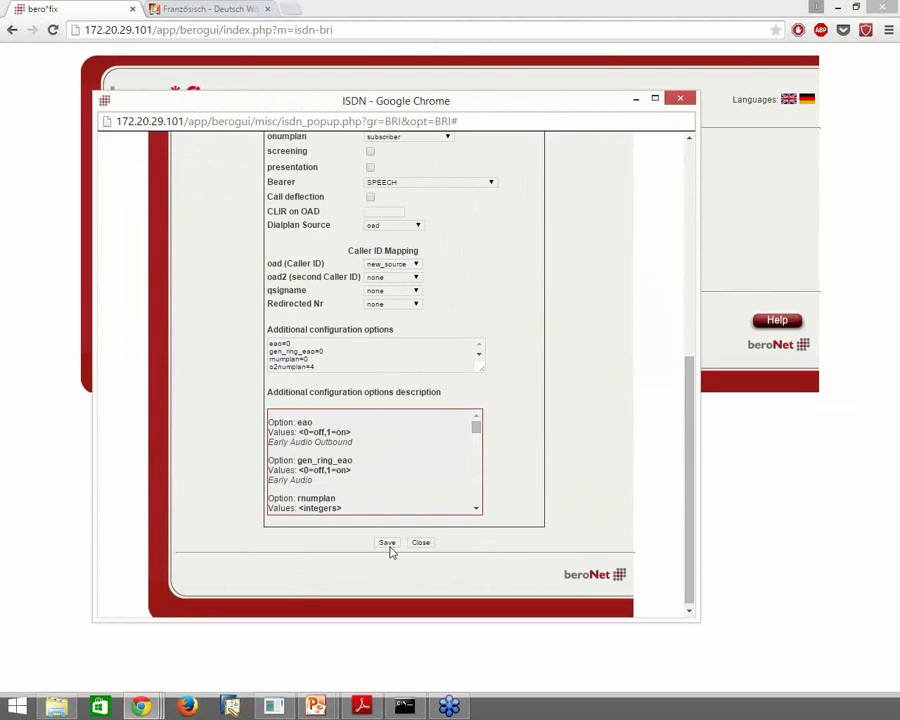
left_click(388, 545)
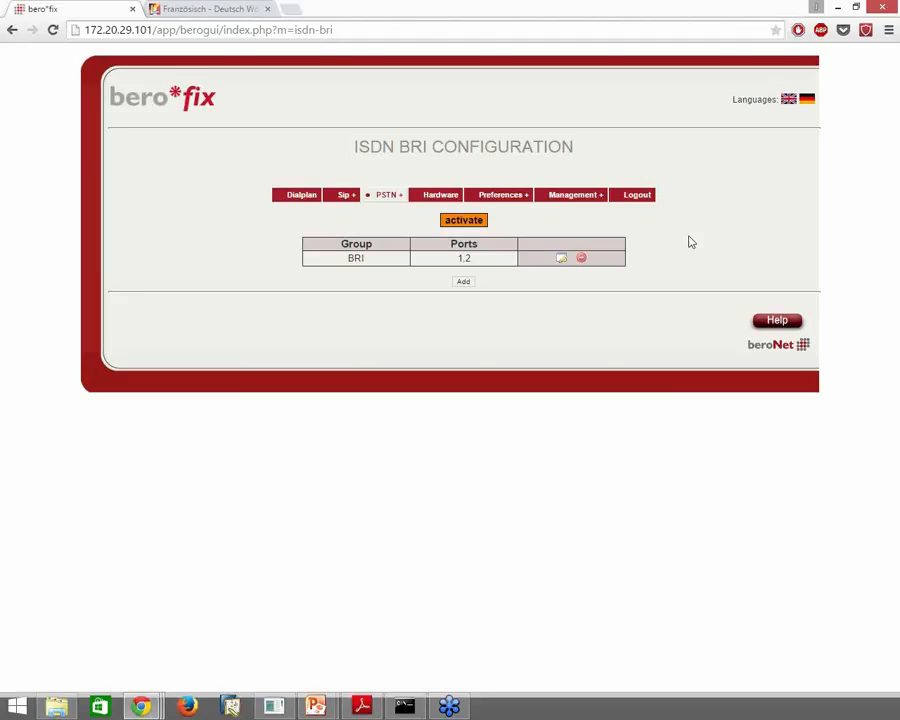
Activate the pending configuration, accept ending all calls, and view the State page for ports 1 and 2
left_click(474, 224)
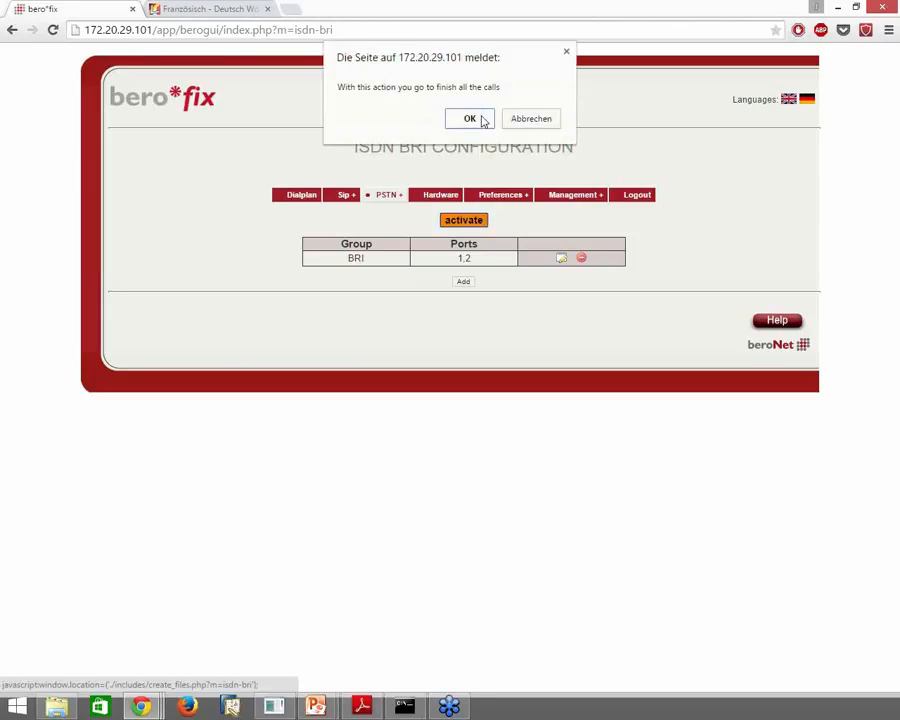
left_click(482, 120)
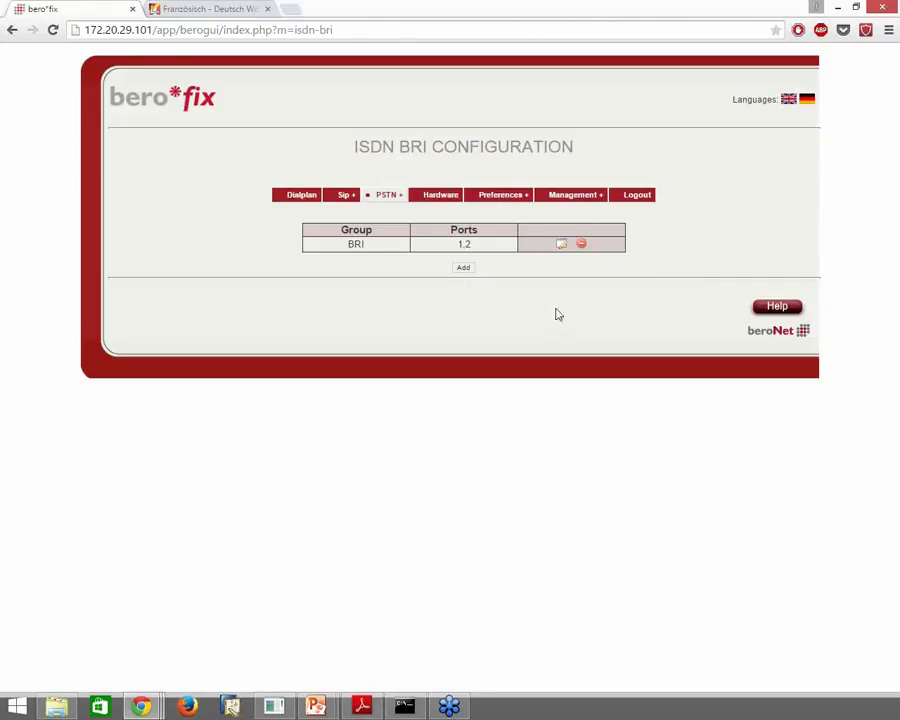
left_click(589, 209)
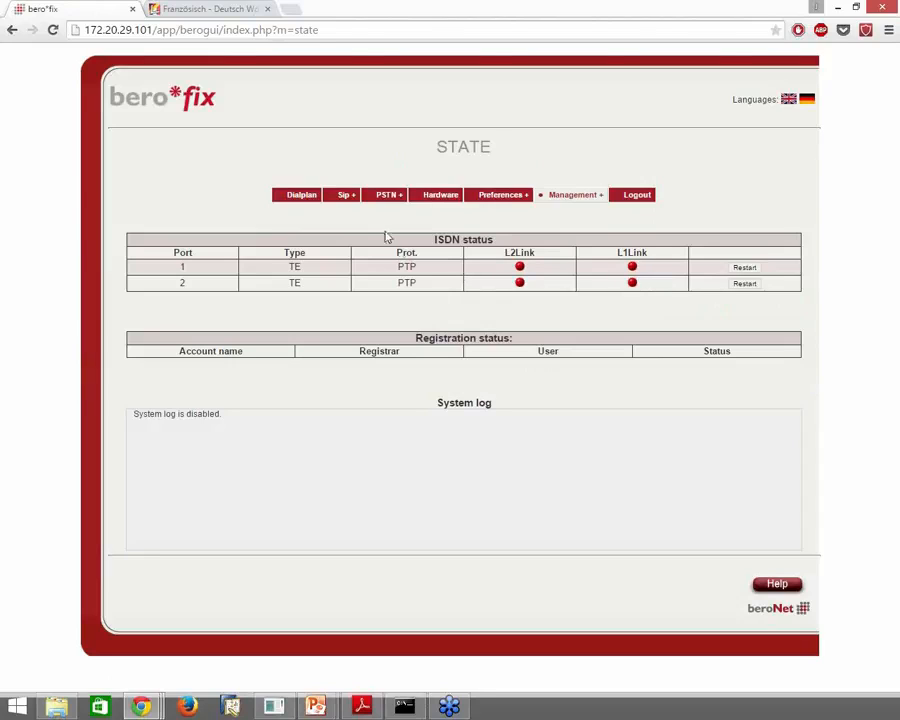
Open the ANALOG FXS configuration page from the PSTN + menu
mouse_move(388, 198)
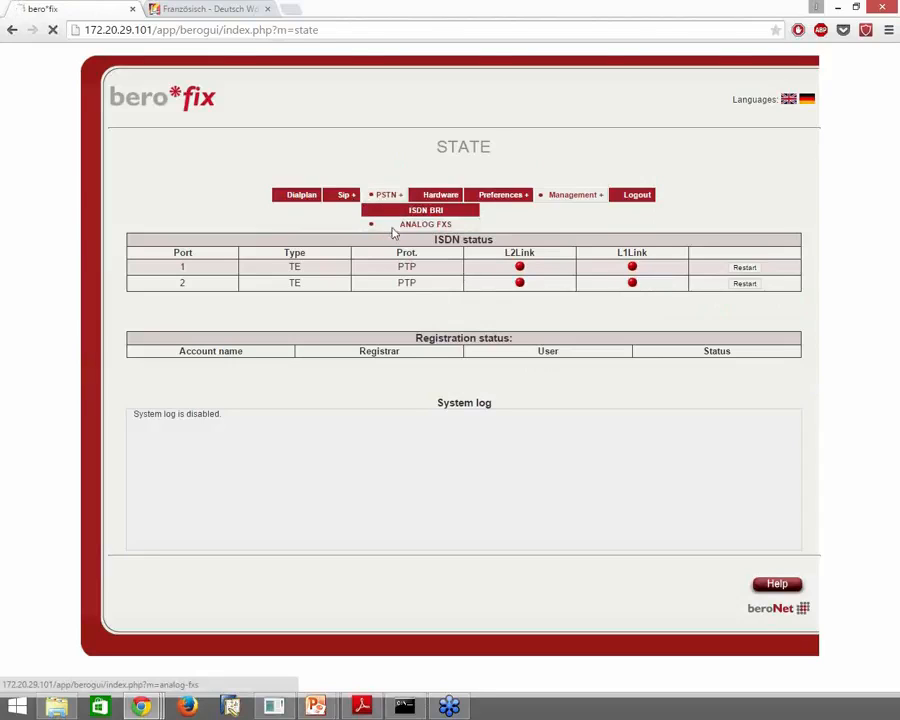
left_click(392, 226)
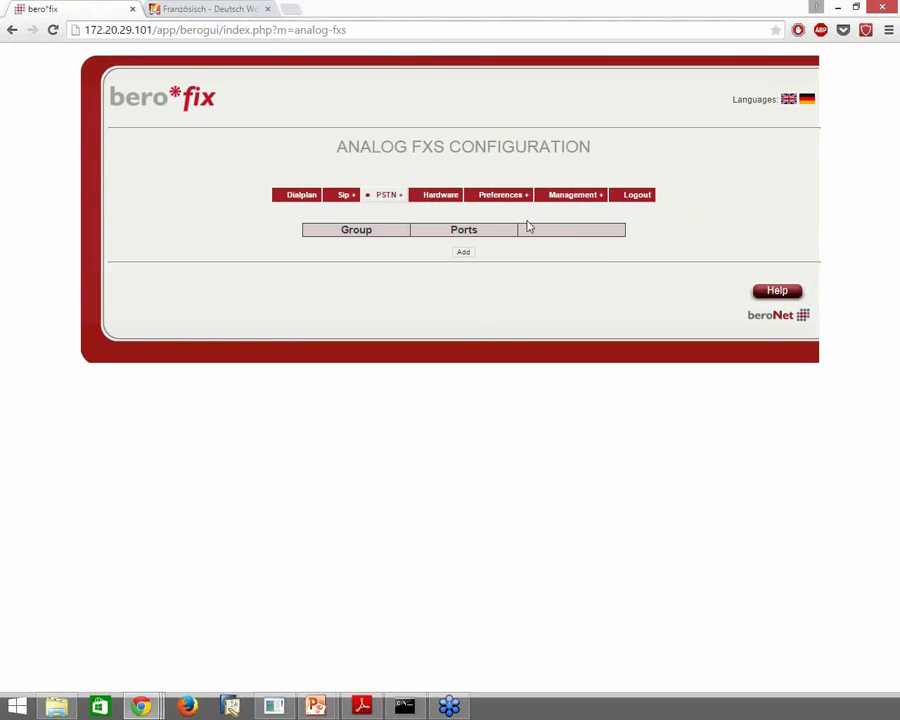
Check the hardware port types, leaving BRI port 2 set to TE
left_click(457, 196)
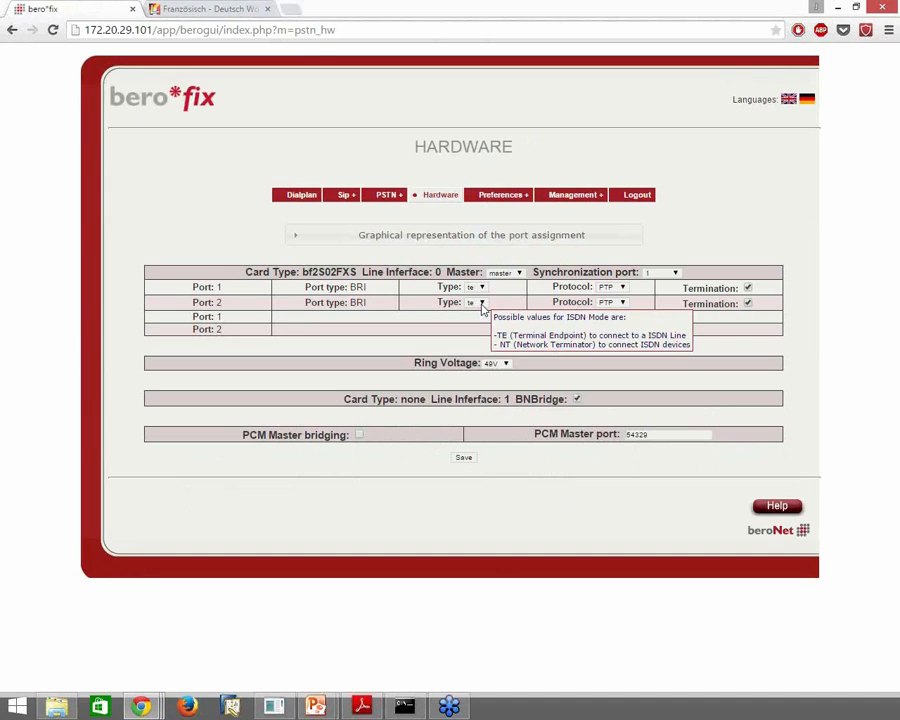
left_click(481, 303)
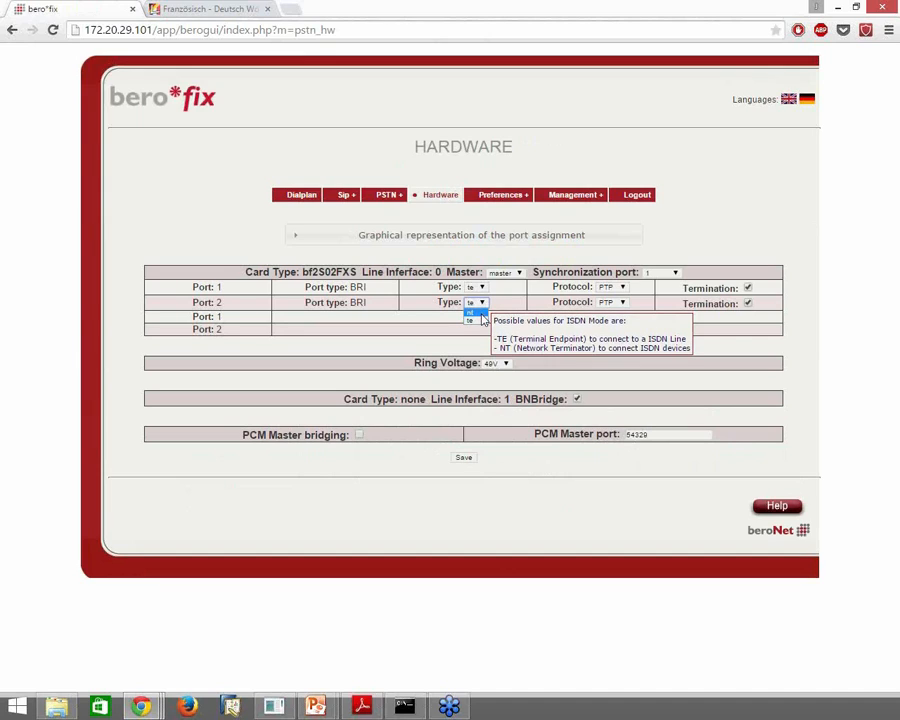
left_click(416, 342)
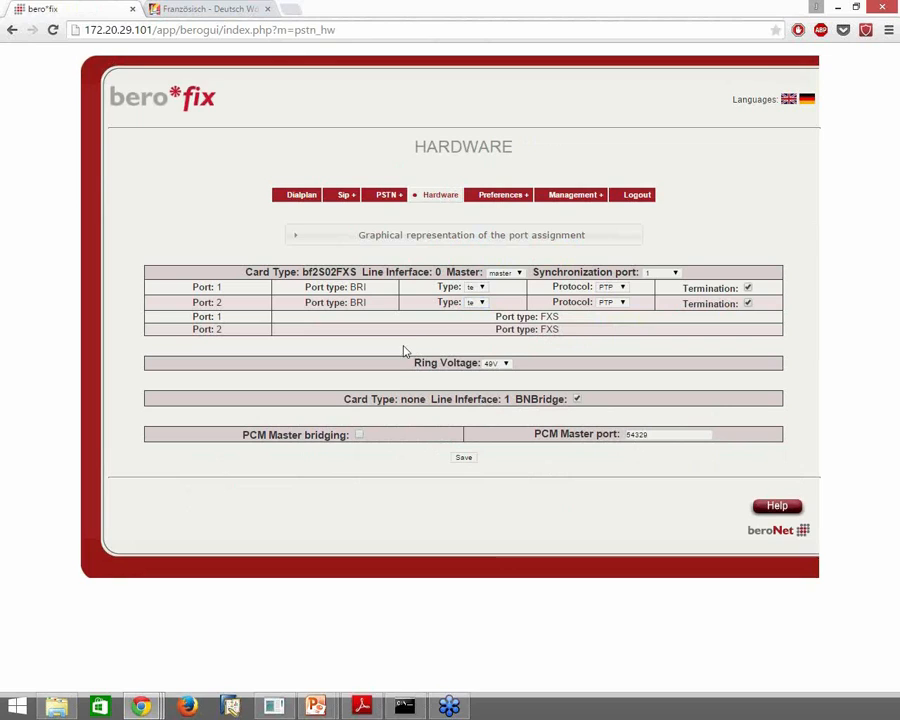
Return to Analog FXS configuration and open an enlarged new port group form
mouse_move(397, 197)
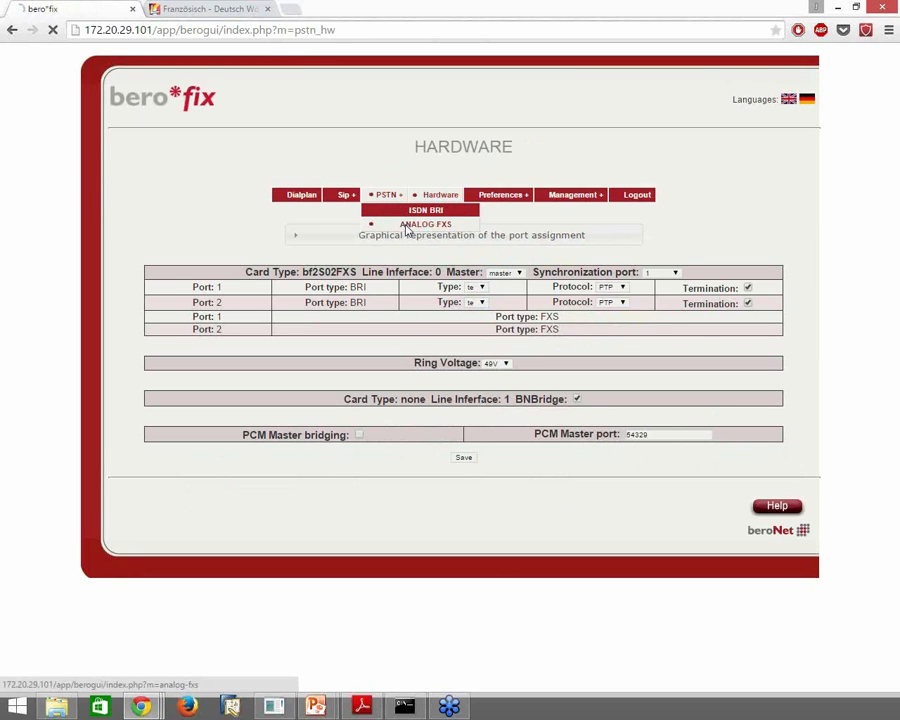
left_click(410, 224)
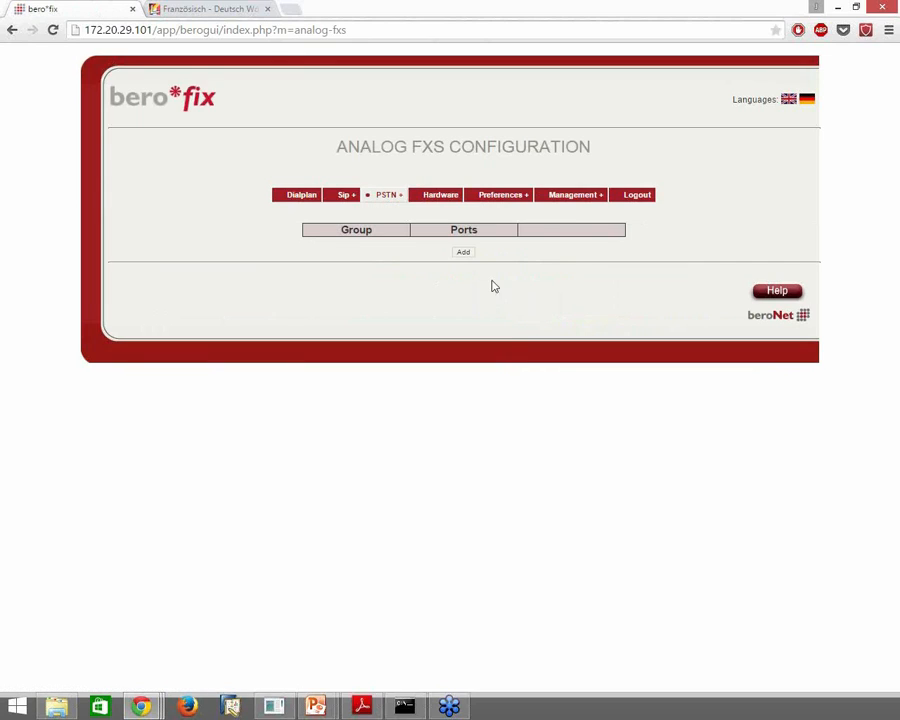
left_click(464, 252)
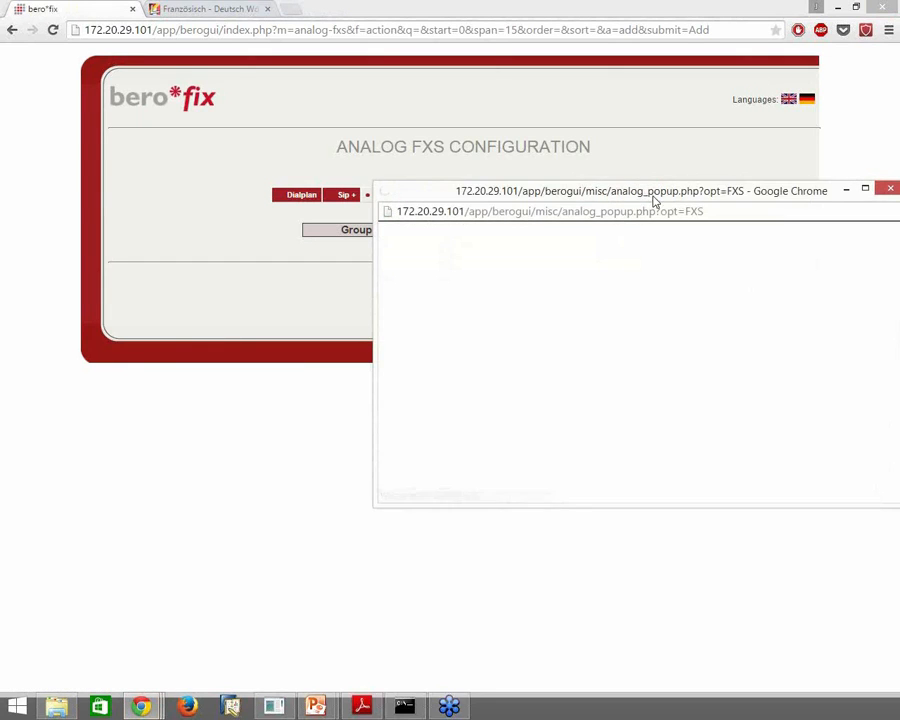
left_click_drag(661, 193, 440, 108)
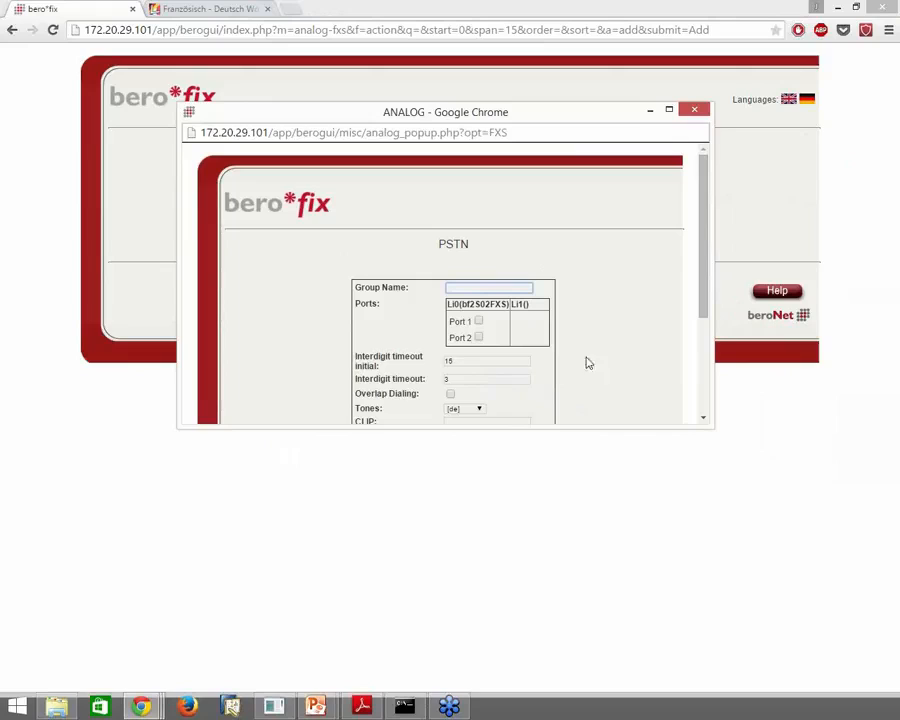
left_click_drag(713, 426, 729, 653)
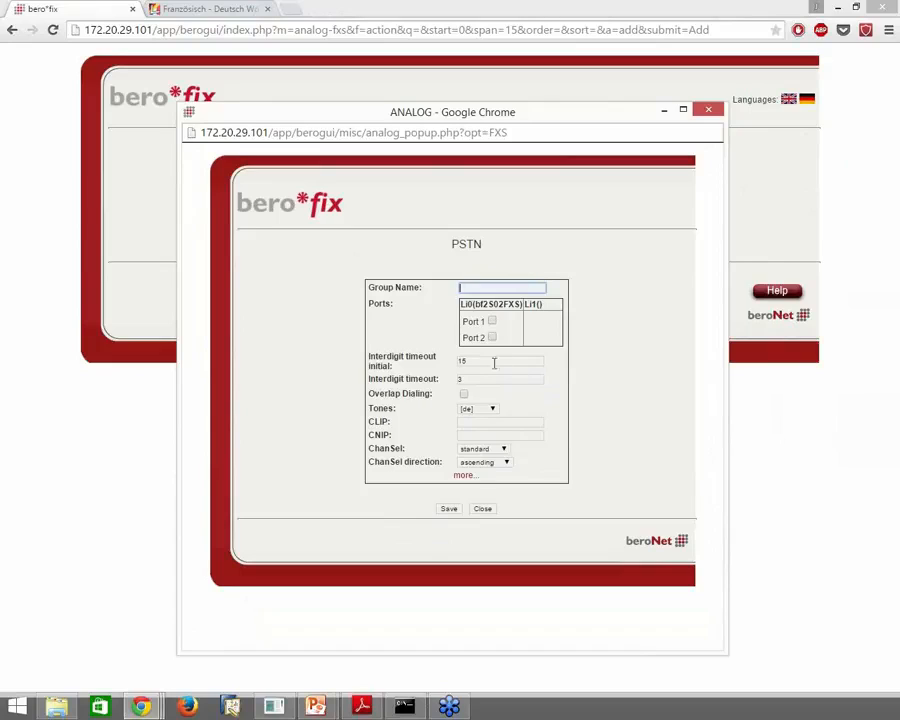
Name the group FXS, include port 1, keep German [de] tones, and save
type("FXS")
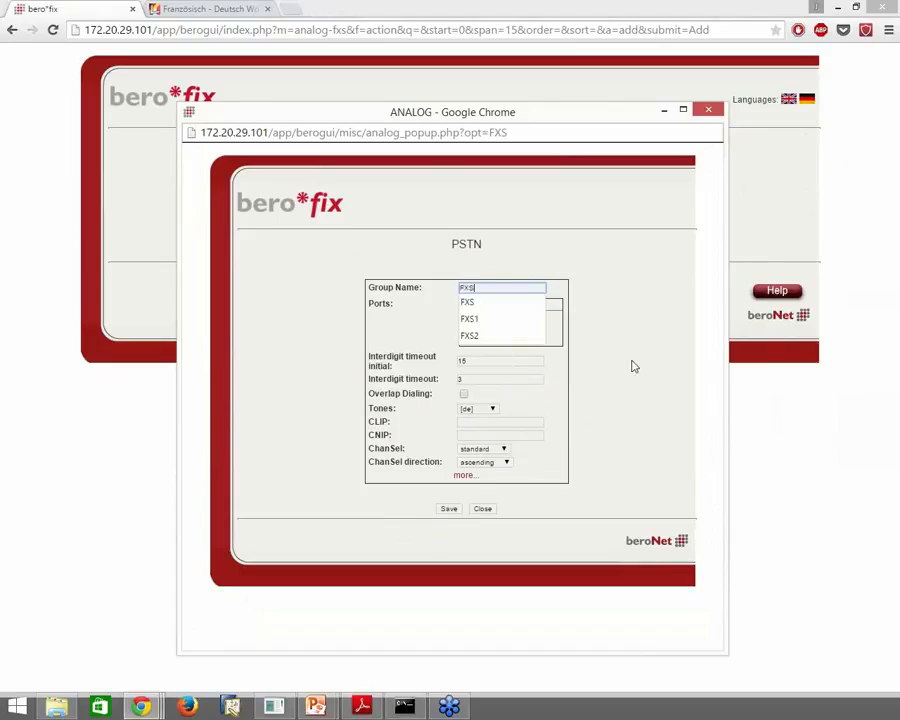
left_click(632, 365)
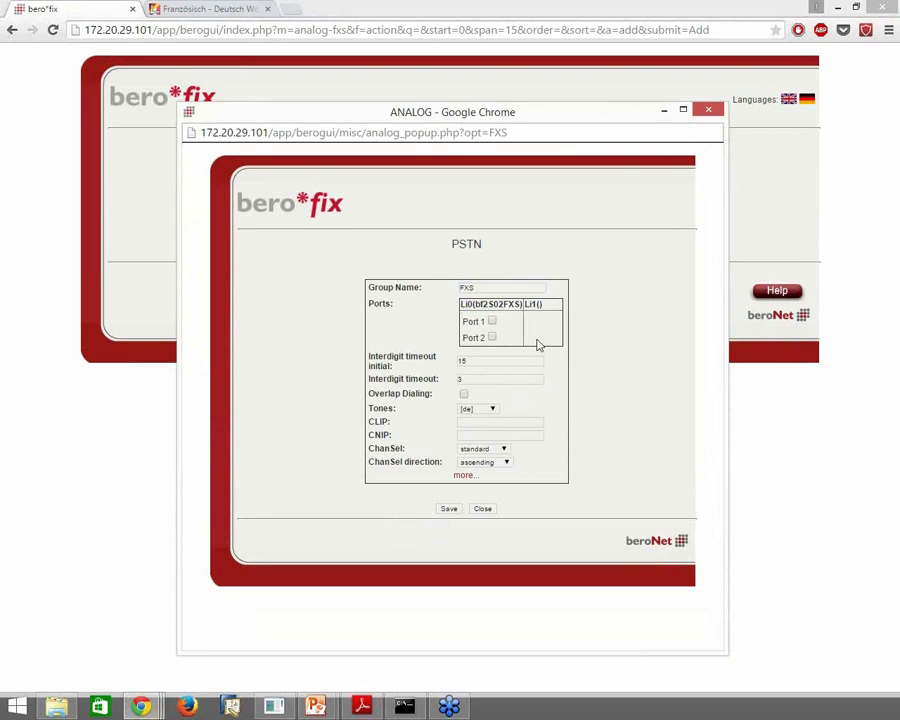
left_click(492, 321)
left_click(492, 409)
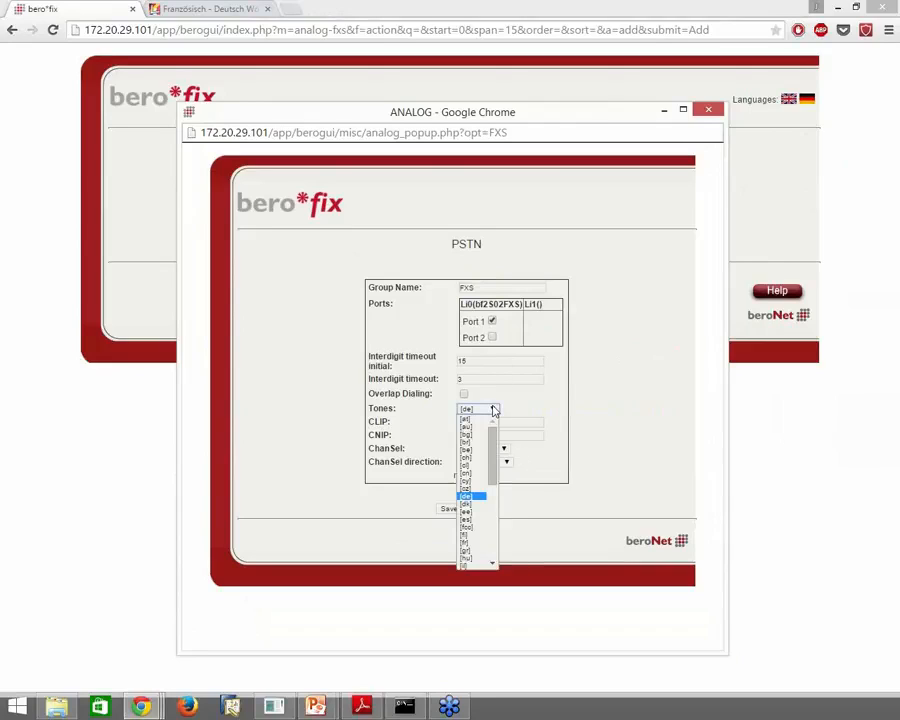
left_click(492, 409)
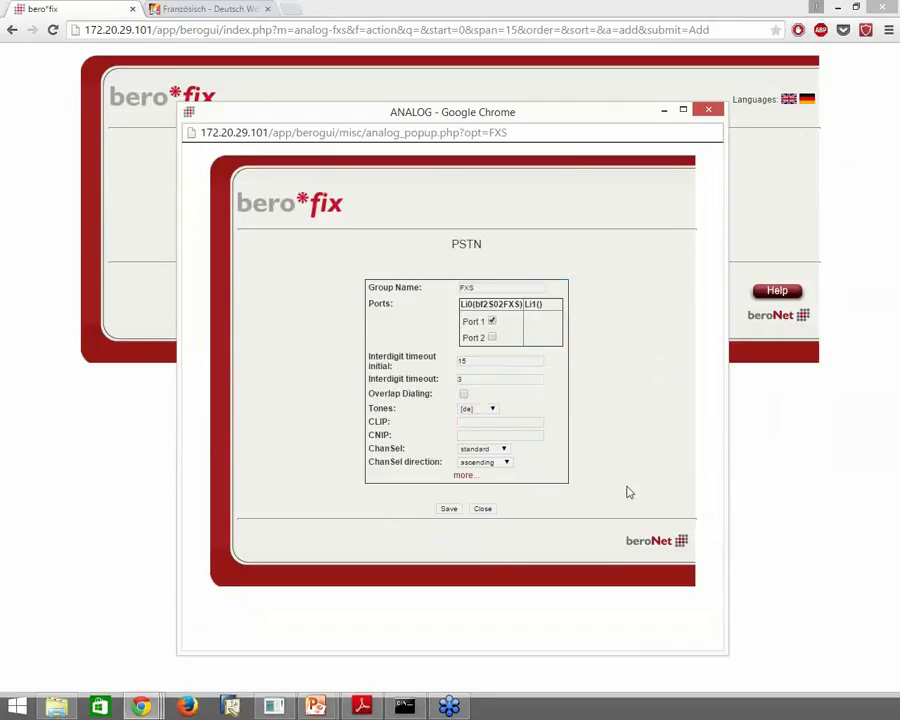
left_click(447, 510)
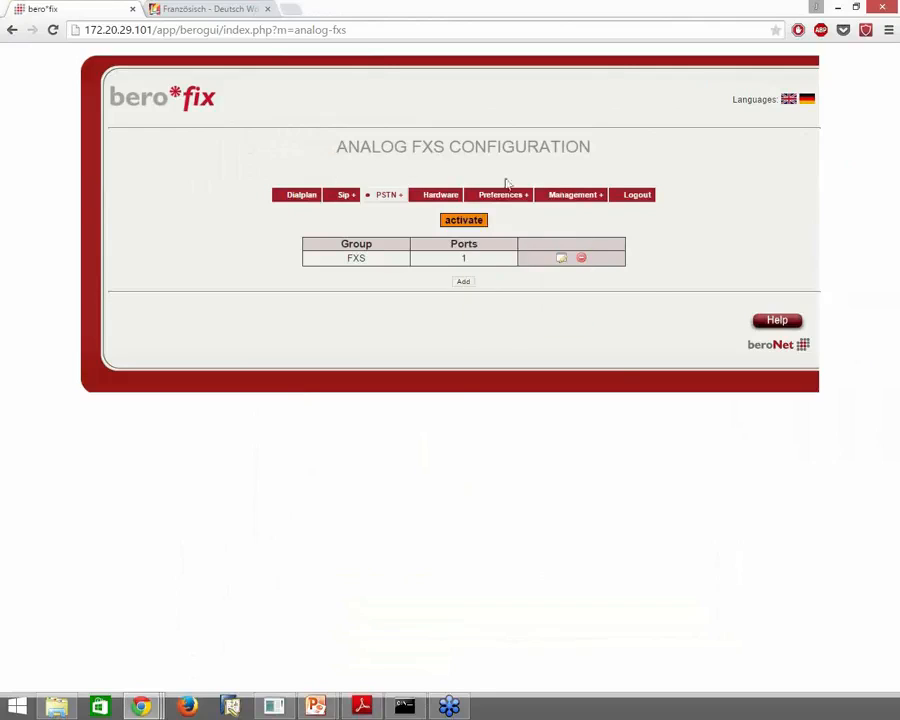
Check the device state, then open an enlarged new SIP account form
left_click(584, 211)
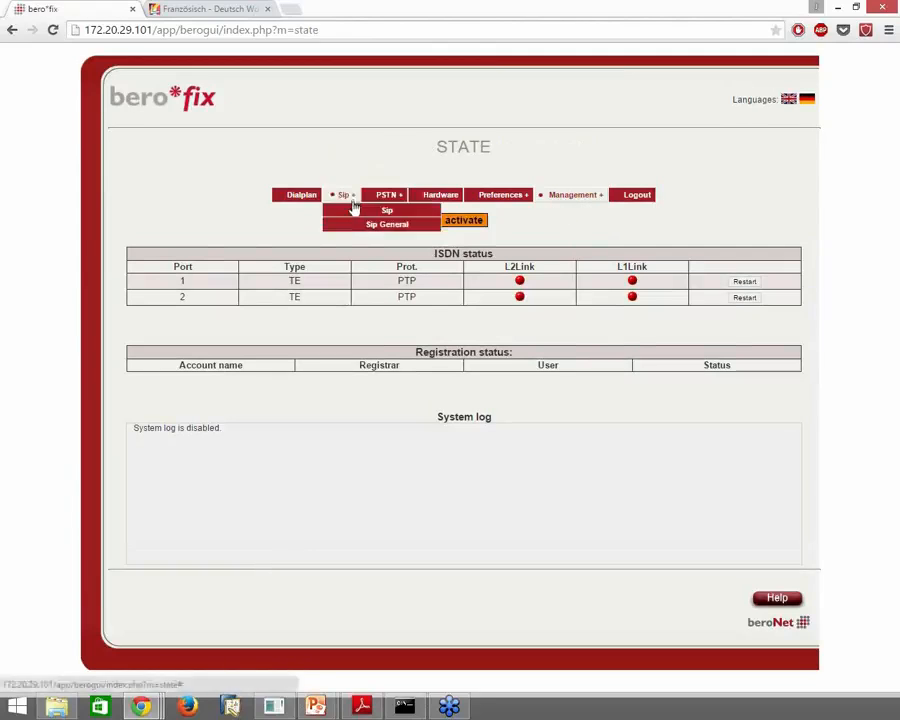
left_click(357, 211)
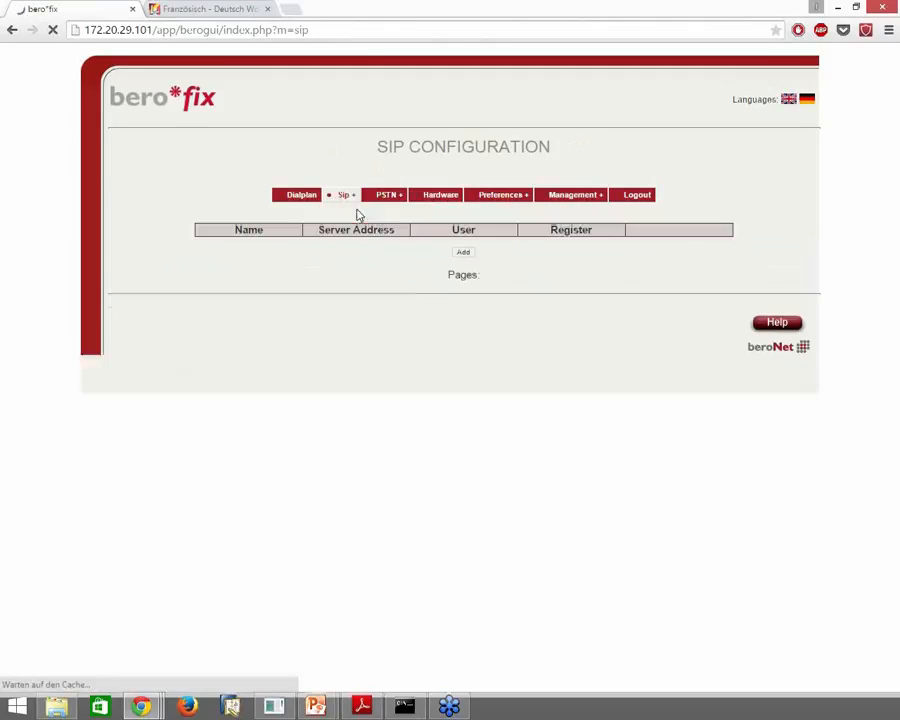
left_click(466, 268)
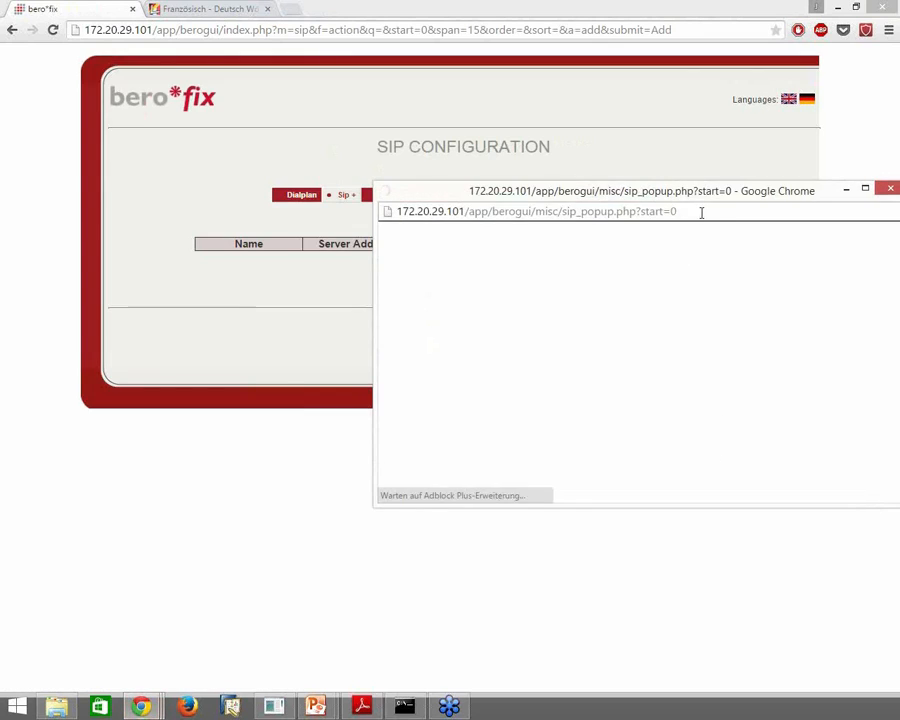
left_click_drag(718, 195, 474, 111)
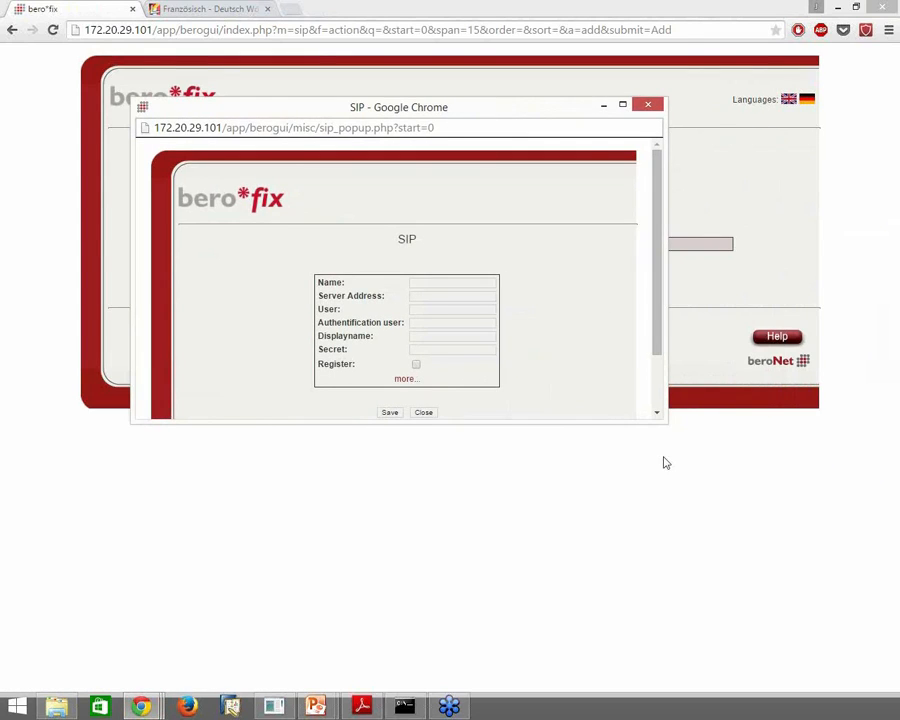
left_click_drag(662, 418, 732, 593)
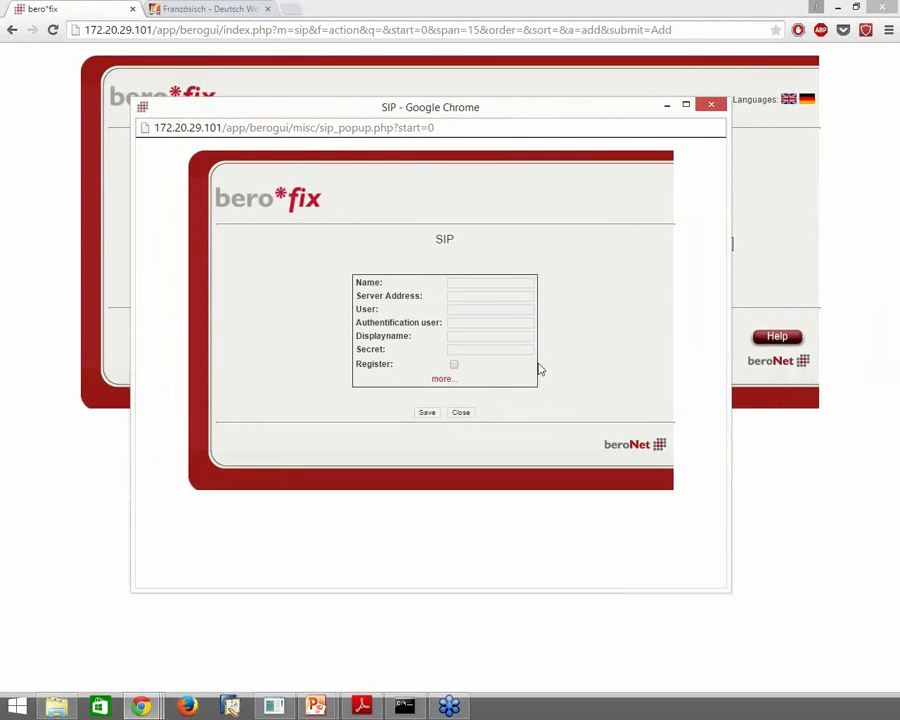
Enter account name SIPaccount, server 172.20.5.3, and 'user' as user and auth user
left_click(502, 282)
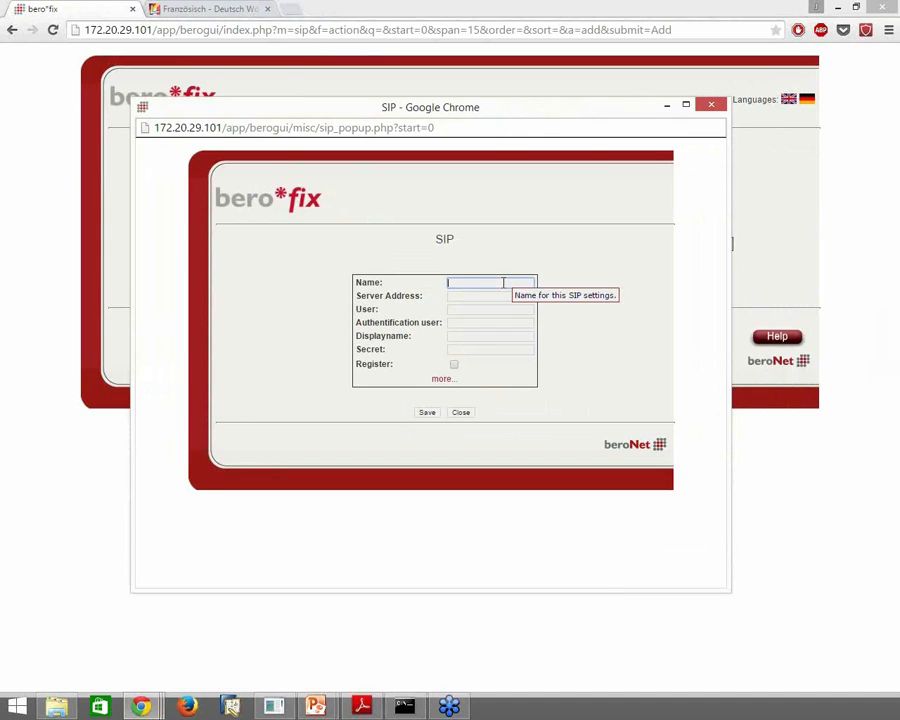
type("SIPaccount")
left_click(500, 294)
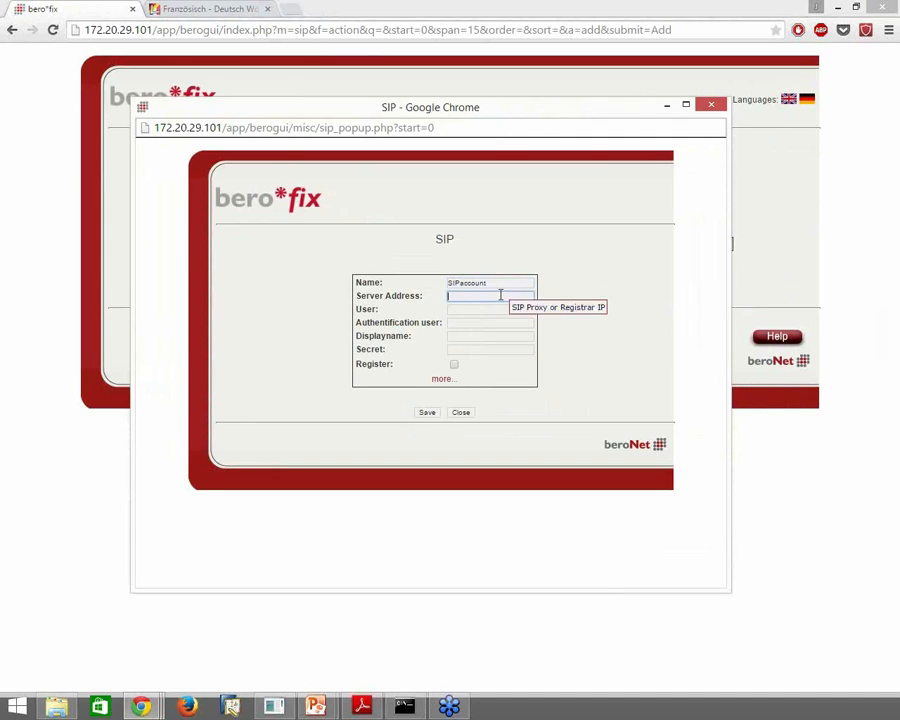
type("172.20.5.3")
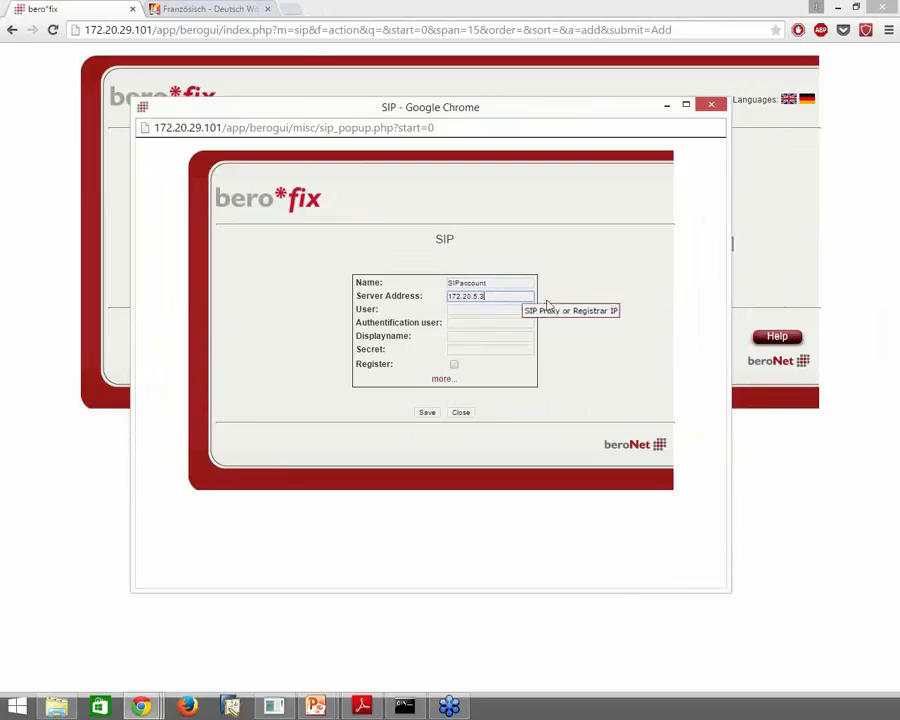
left_click(487, 311)
type("user")
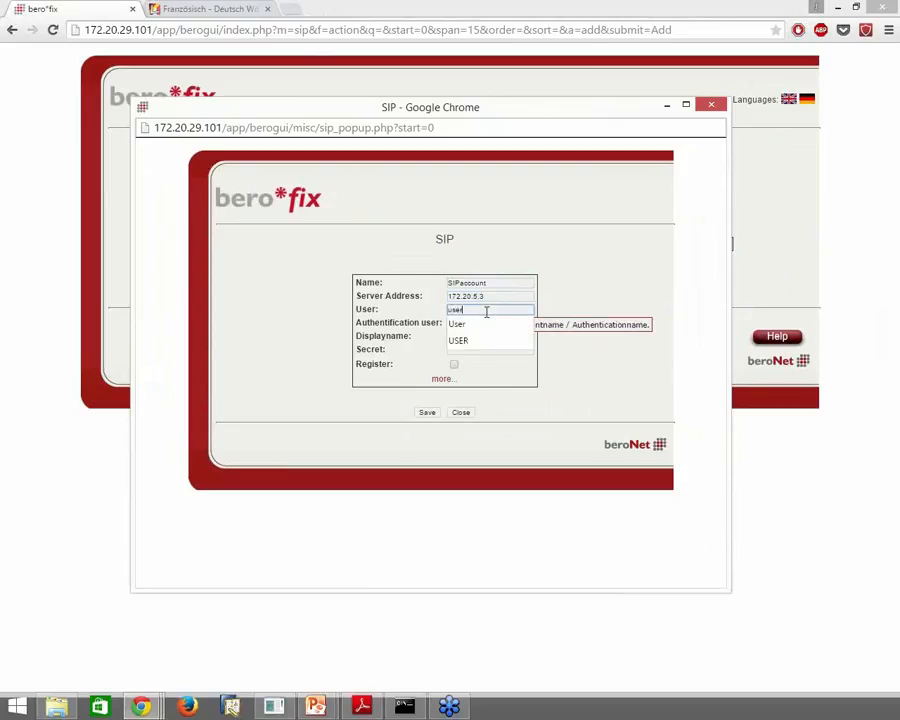
key("Tab")
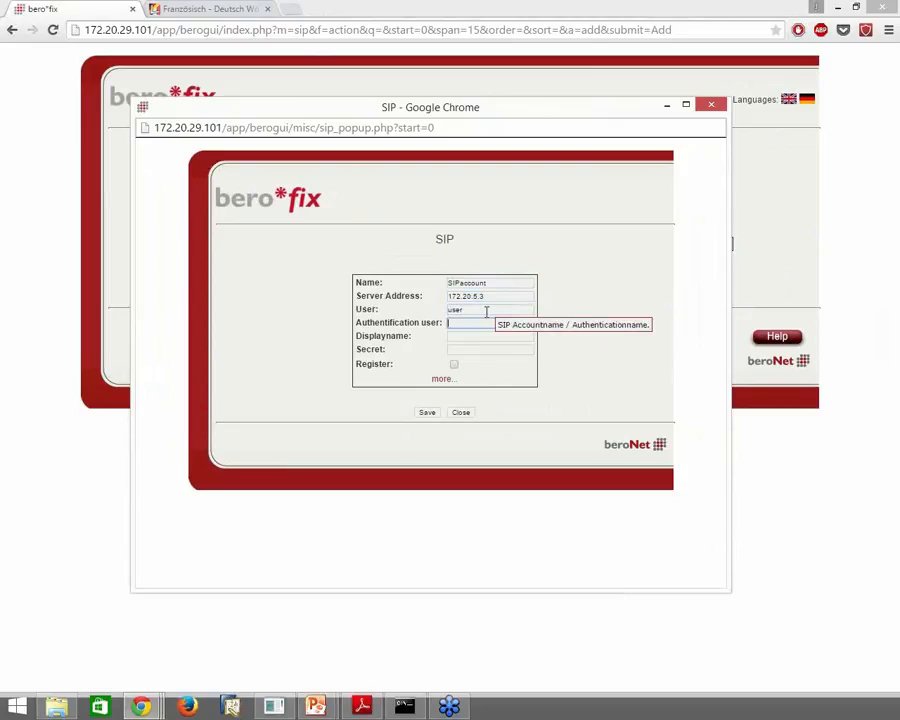
type("user")
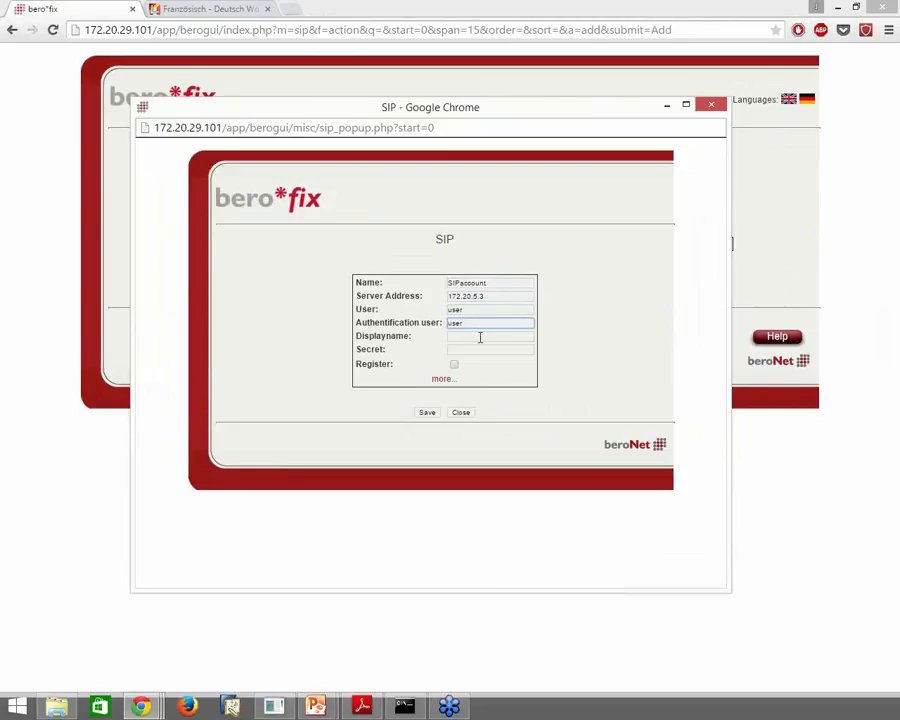
Enter the authentication password, enable registration, and save the SIP account
left_click(480, 336)
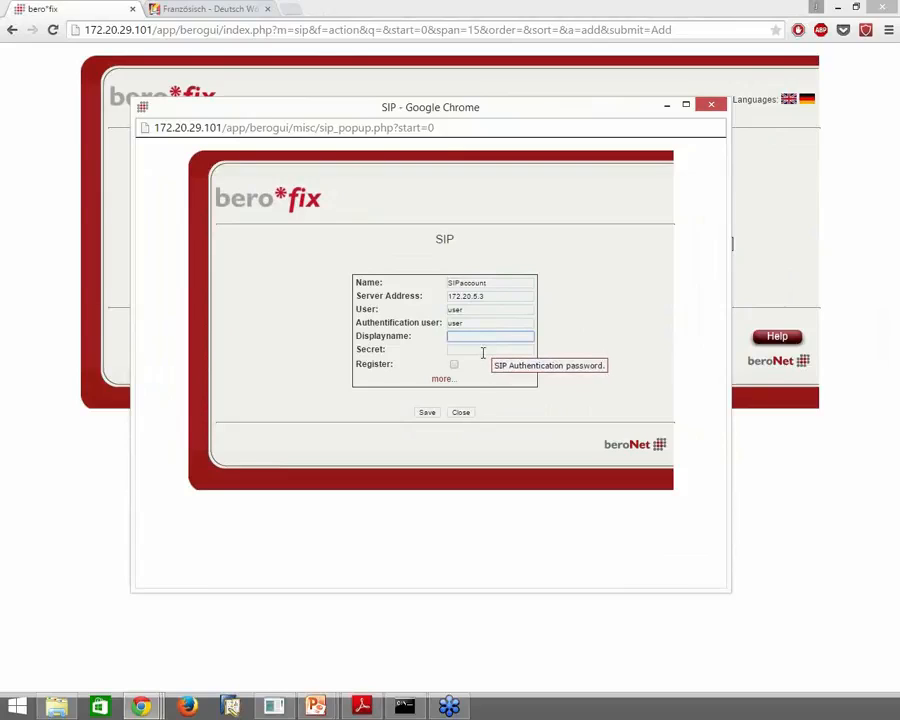
left_click(482, 351)
type("password")
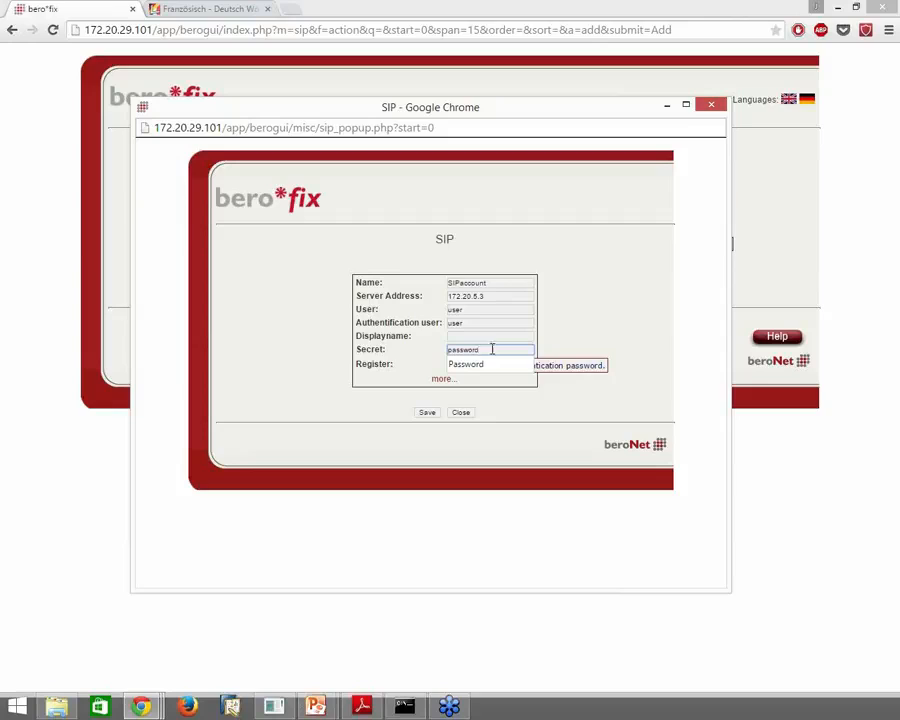
left_click(594, 336)
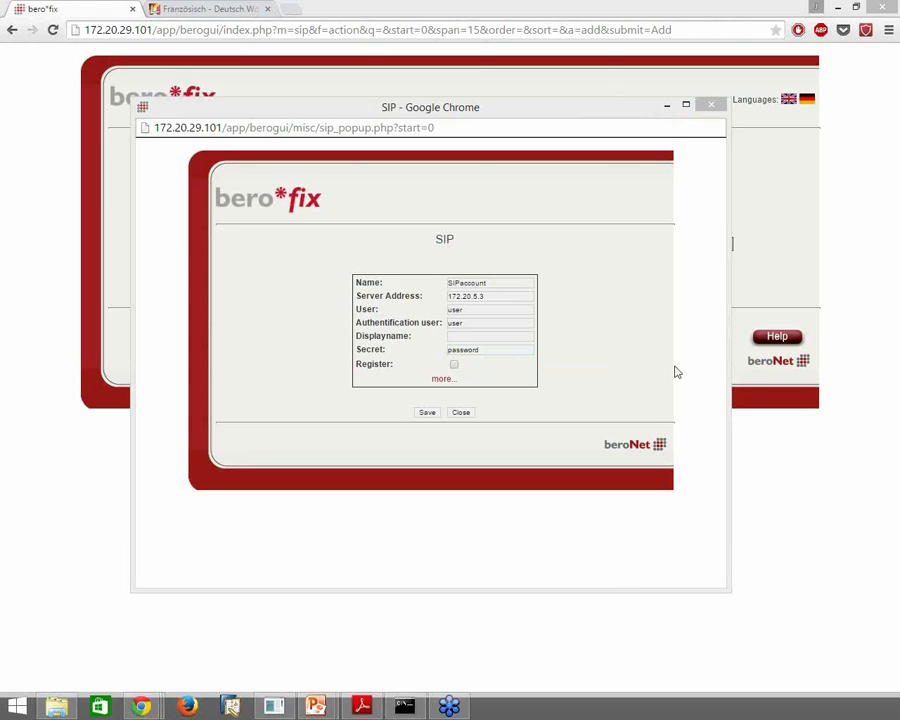
left_click(454, 365)
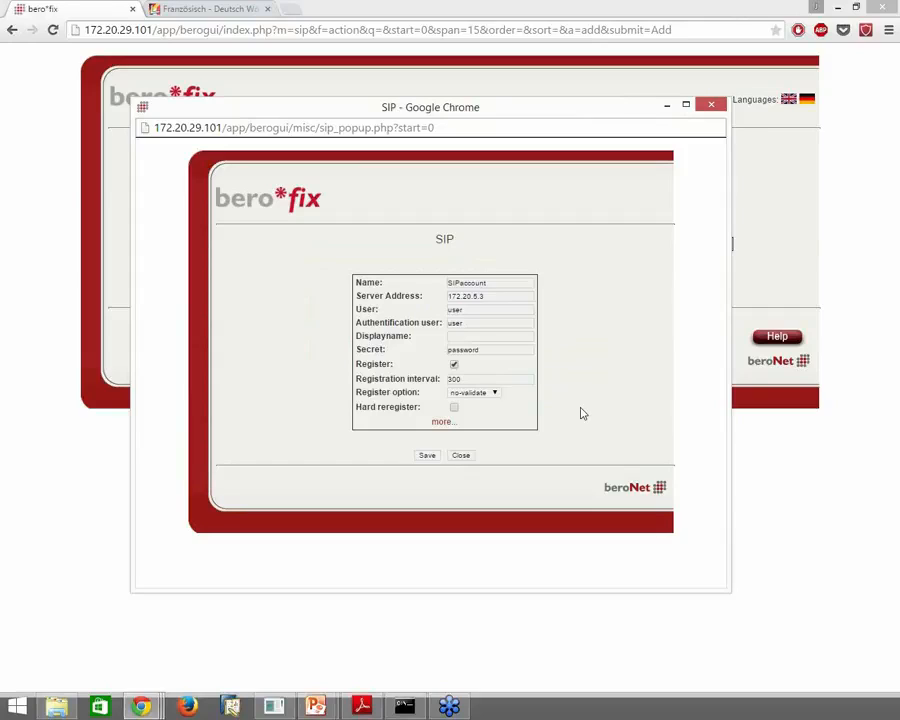
left_click(428, 456)
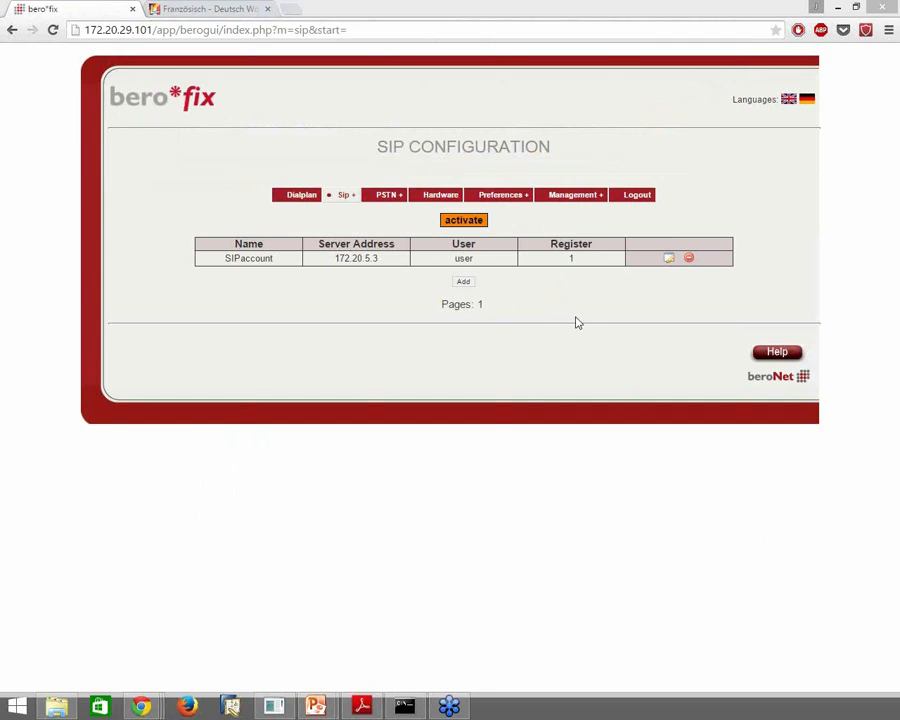
Activate and confirm the SIP configuration, check the gateway state, then go to Dialplan
left_click(479, 224)
left_click(484, 119)
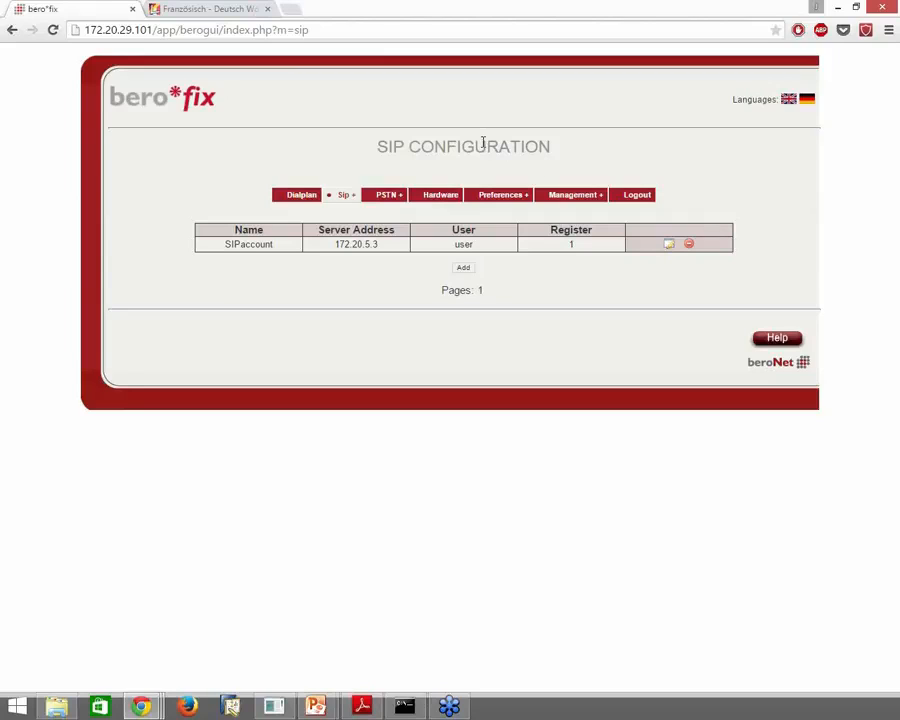
left_click(589, 210)
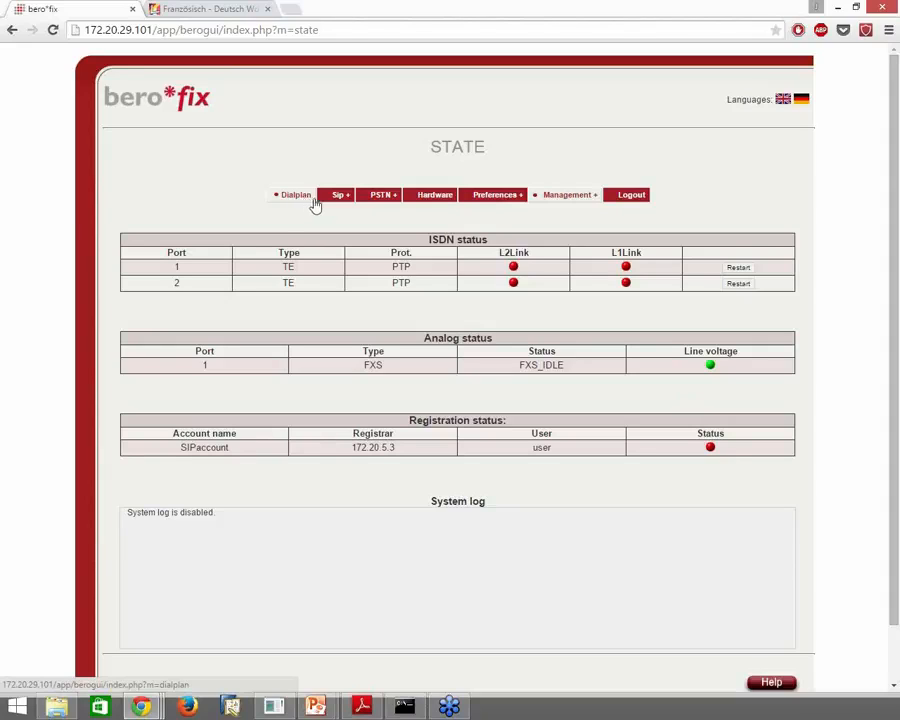
mouse_move(333, 200)
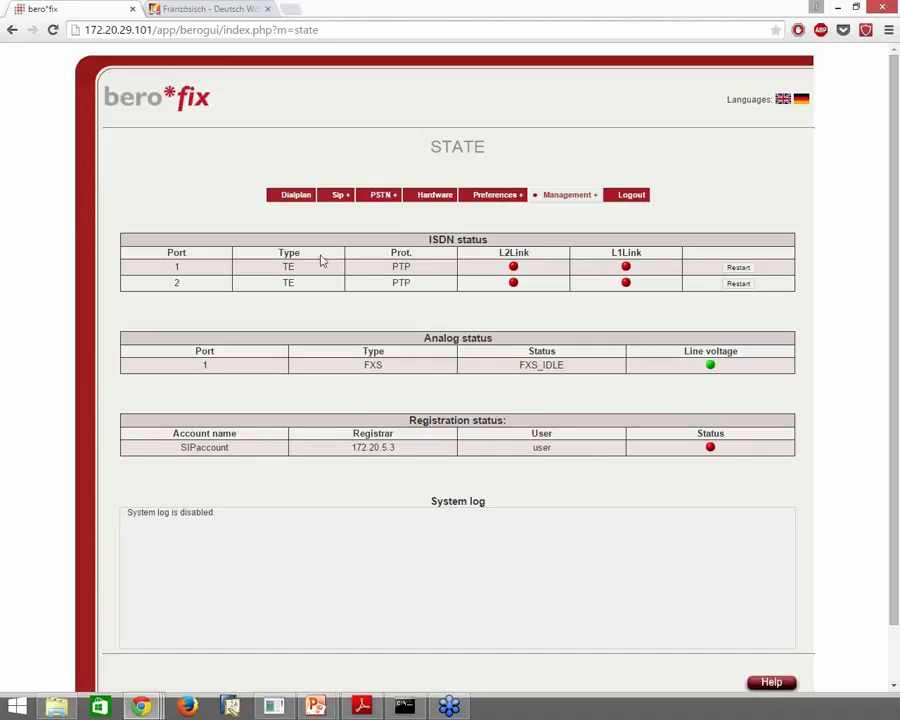
left_click(294, 195)
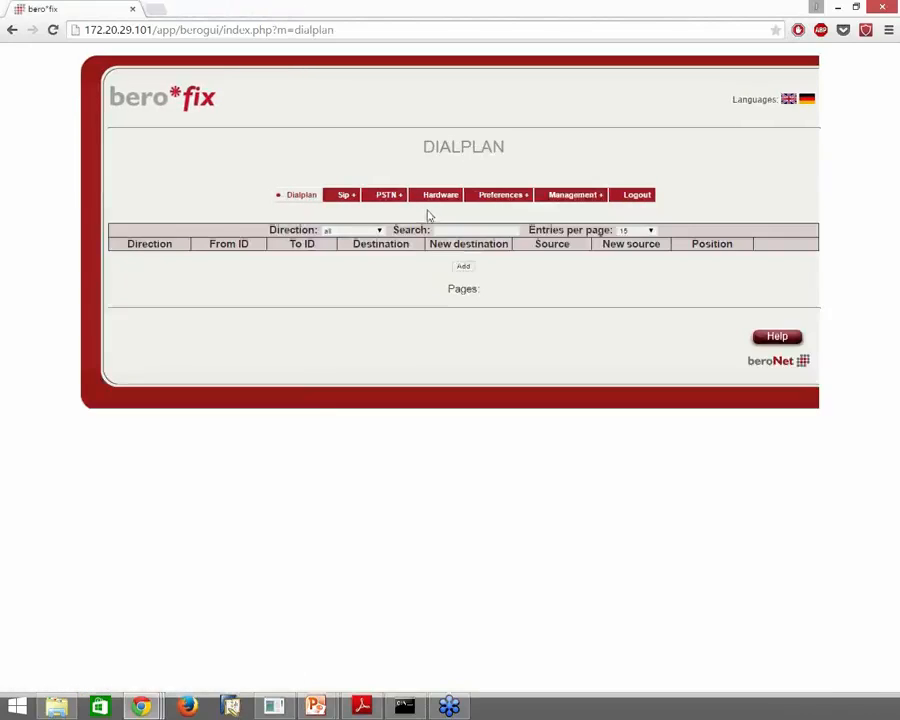
Start a new dialplan rule with destination direction ISDN and source account SIPaccount
left_click(464, 268)
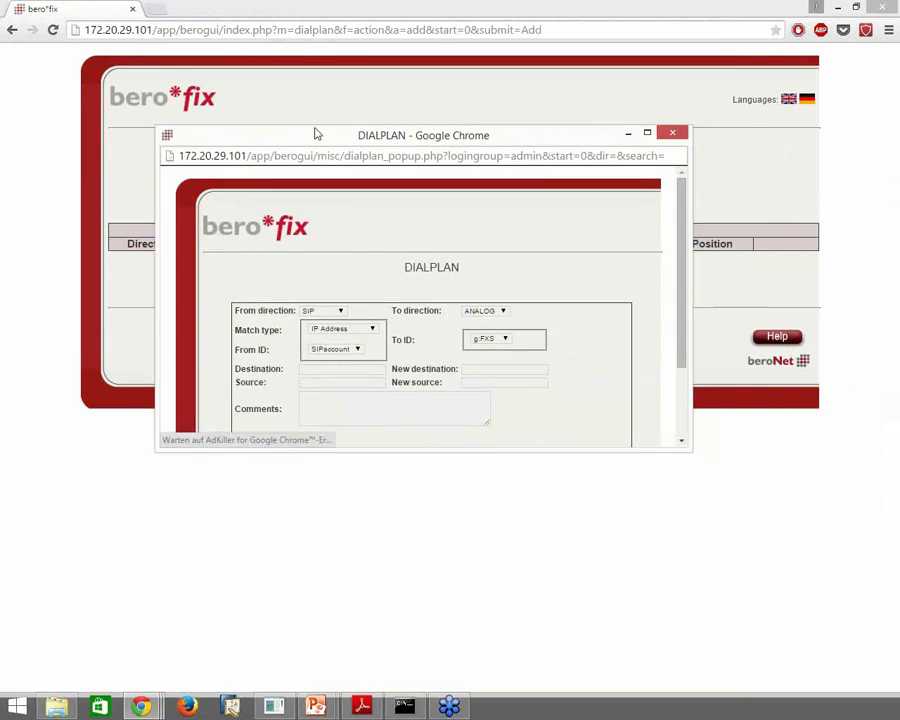
left_click_drag(643, 438, 691, 578)
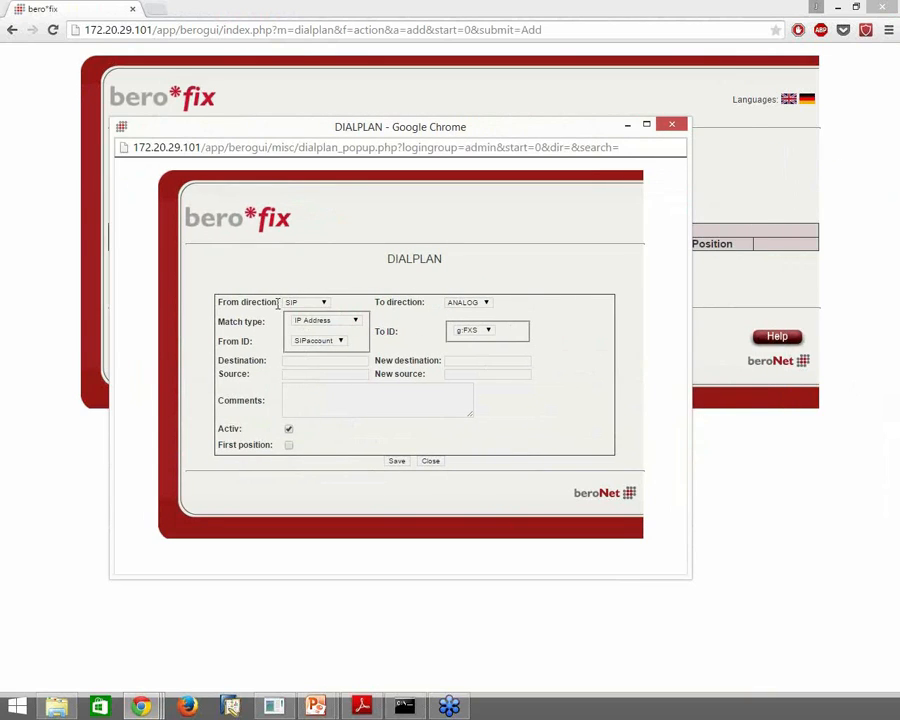
left_click(477, 302)
left_click(458, 319)
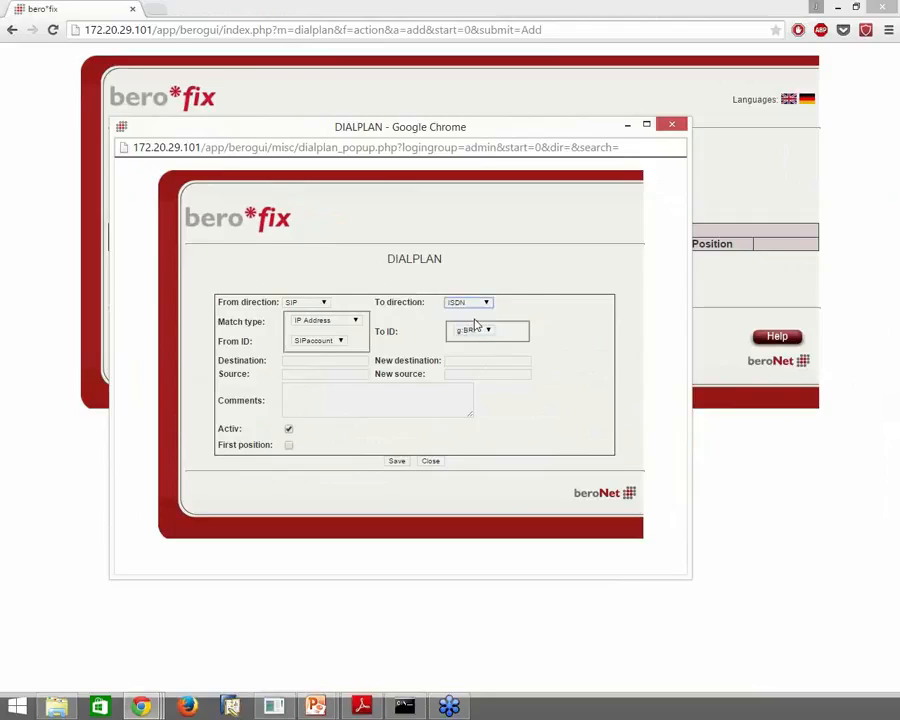
left_click(336, 341)
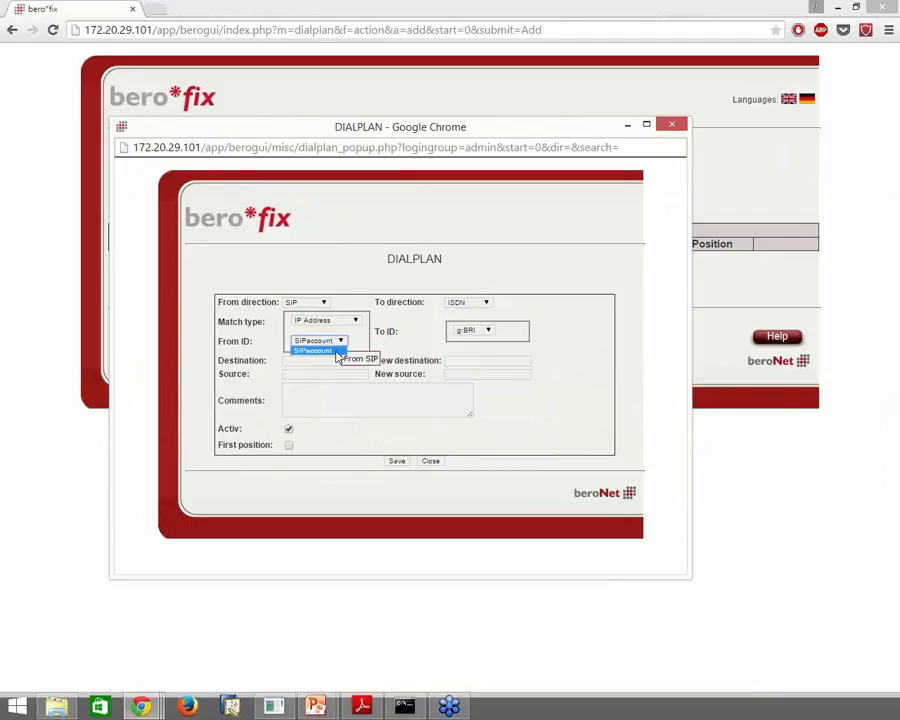
left_click(336, 352)
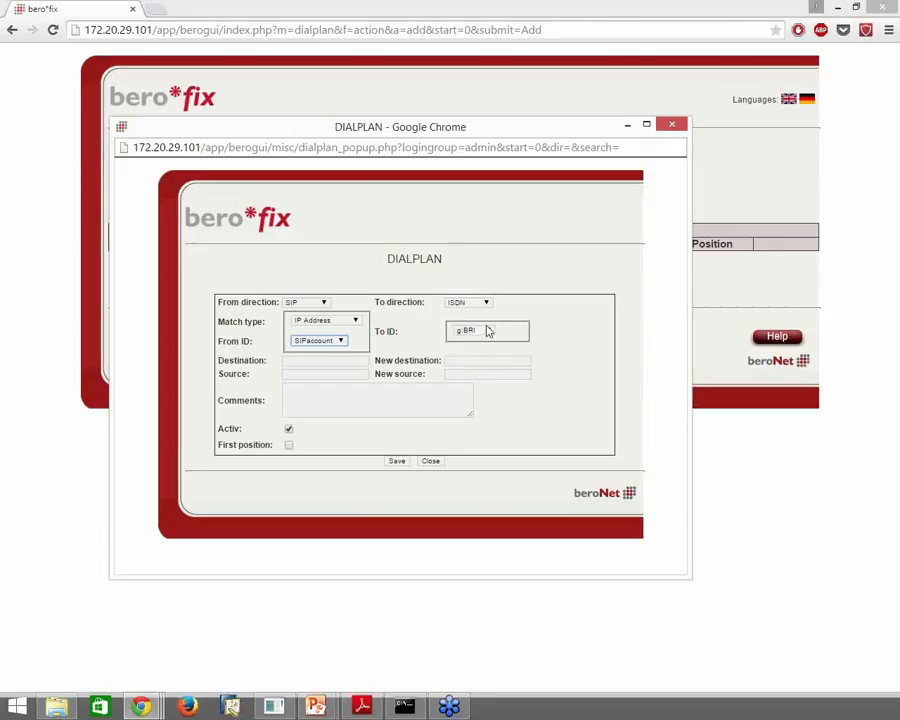
Save the sip-isdn rule routing p:SIPaccount to g:BRI with (.*) to \1
left_click(398, 461)
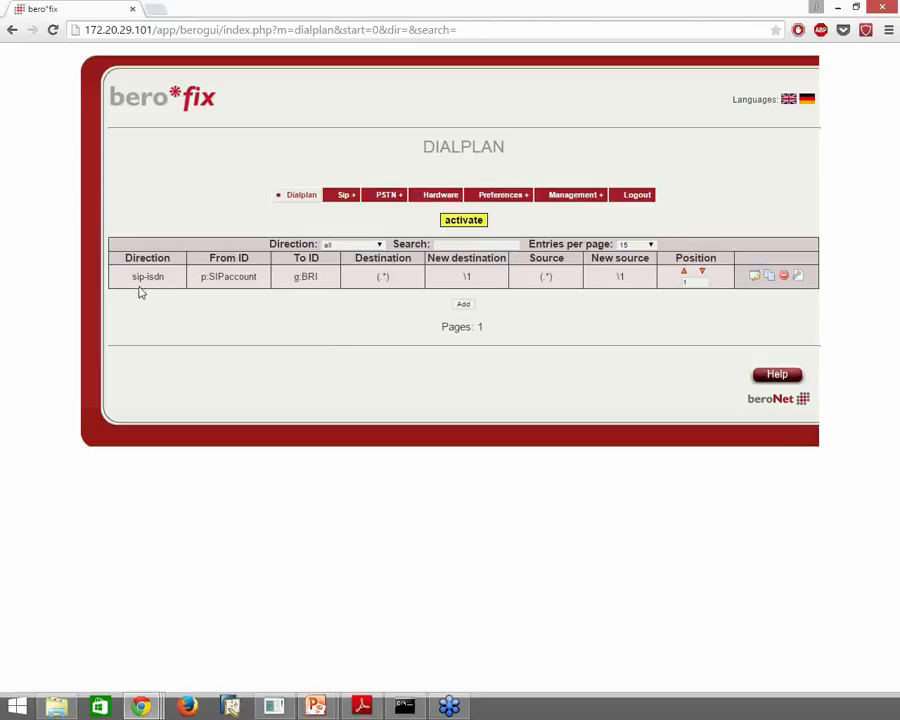
Add and save an isdn-sip rule with source direction ISDN and destination direction SIP
left_click(463, 305)
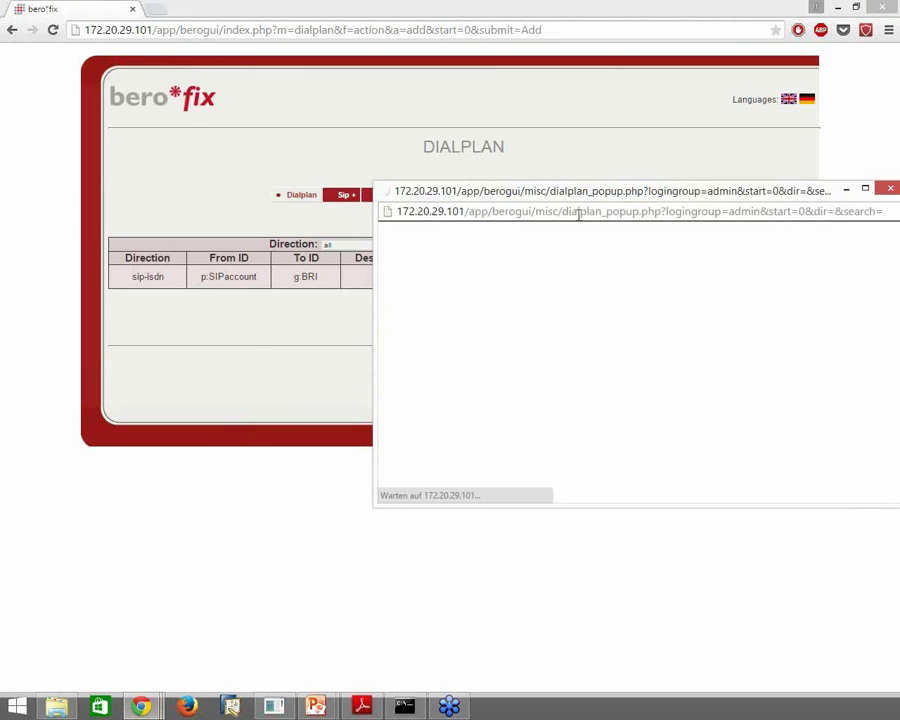
left_click_drag(585, 193, 415, 91)
left_click(388, 263)
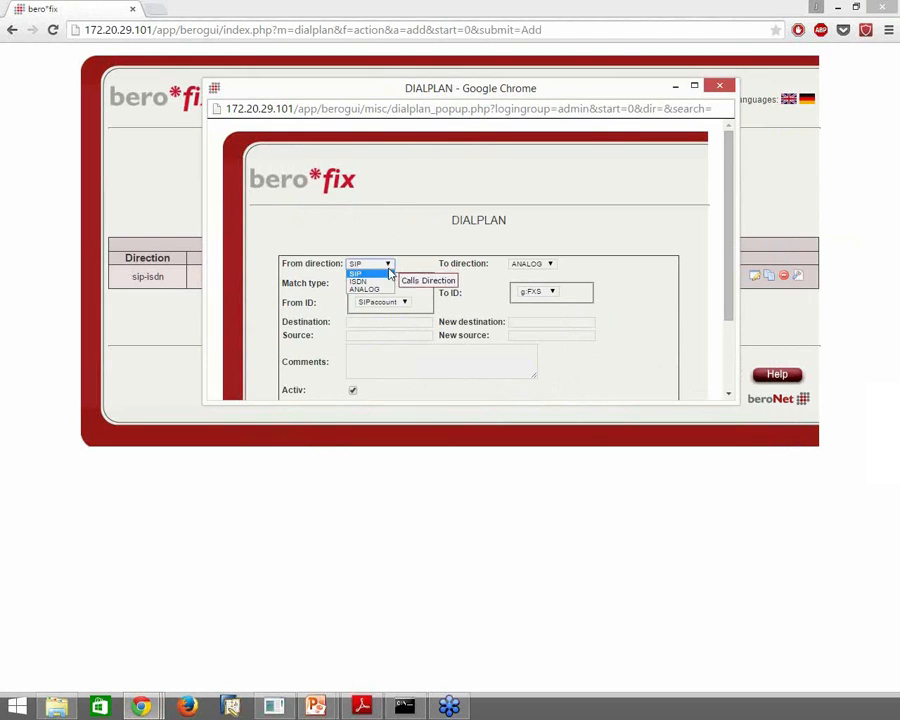
left_click(386, 280)
left_click(528, 263)
left_click(527, 270)
left_click_drag(733, 400, 734, 537)
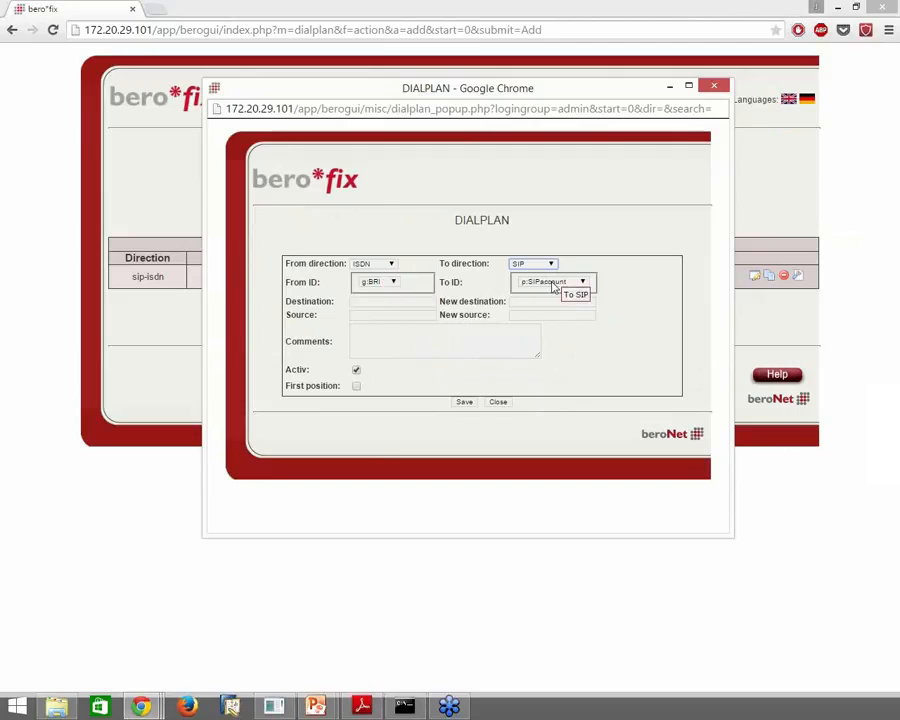
left_click(466, 404)
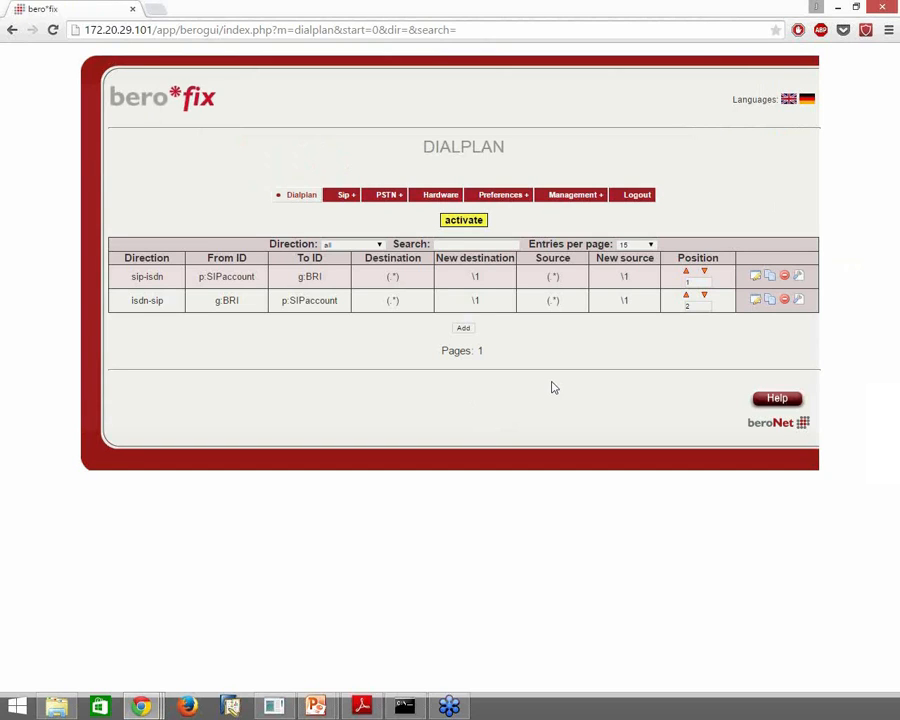
Start a third rule with source direction ISDN and destination direction ANALOG
left_click(469, 331)
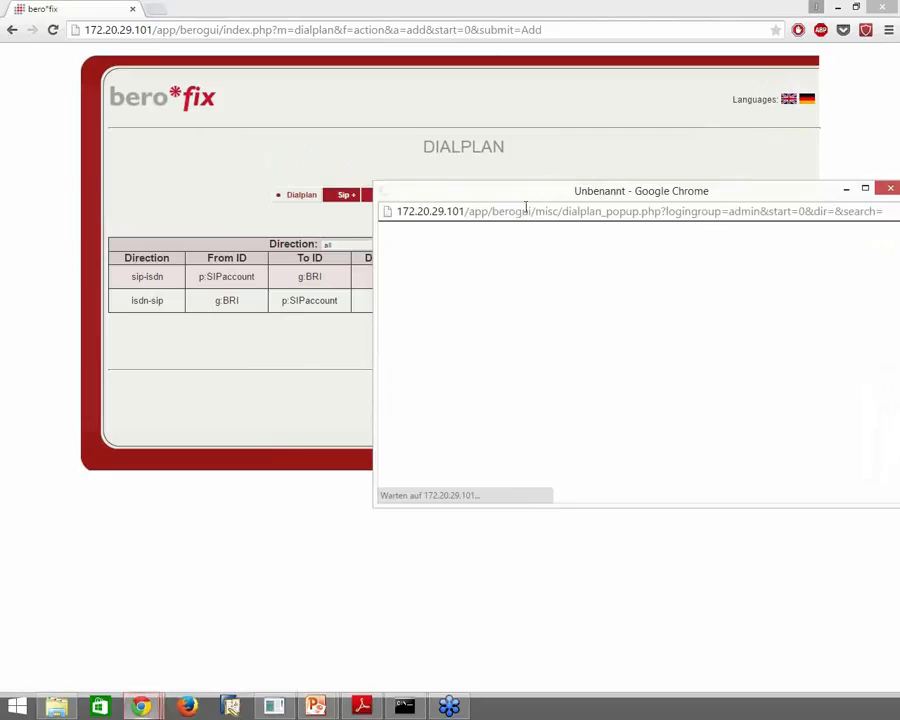
left_click_drag(657, 436, 713, 583)
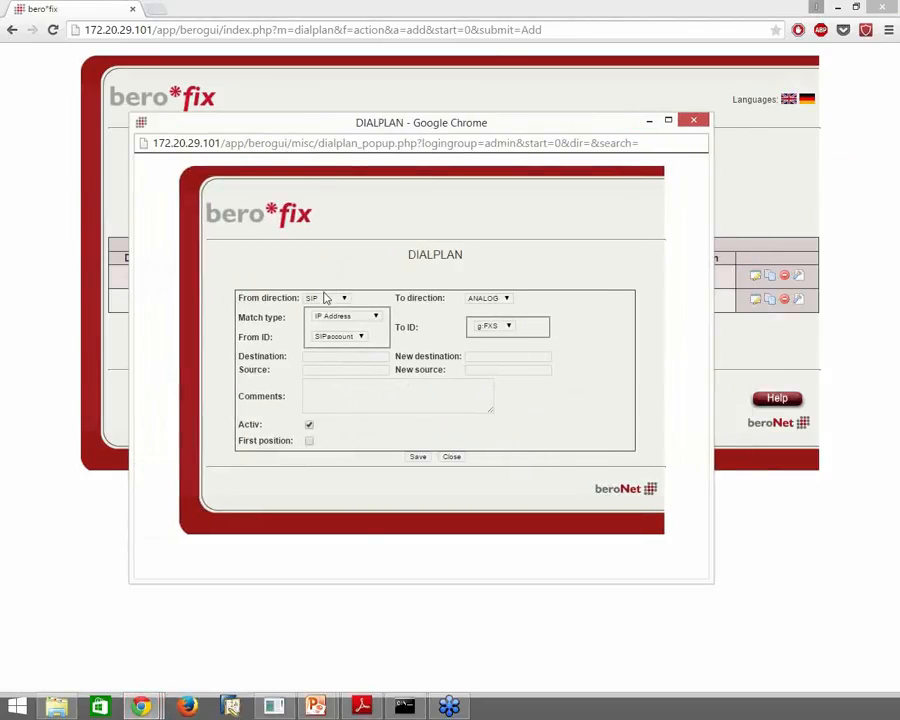
left_click(326, 298)
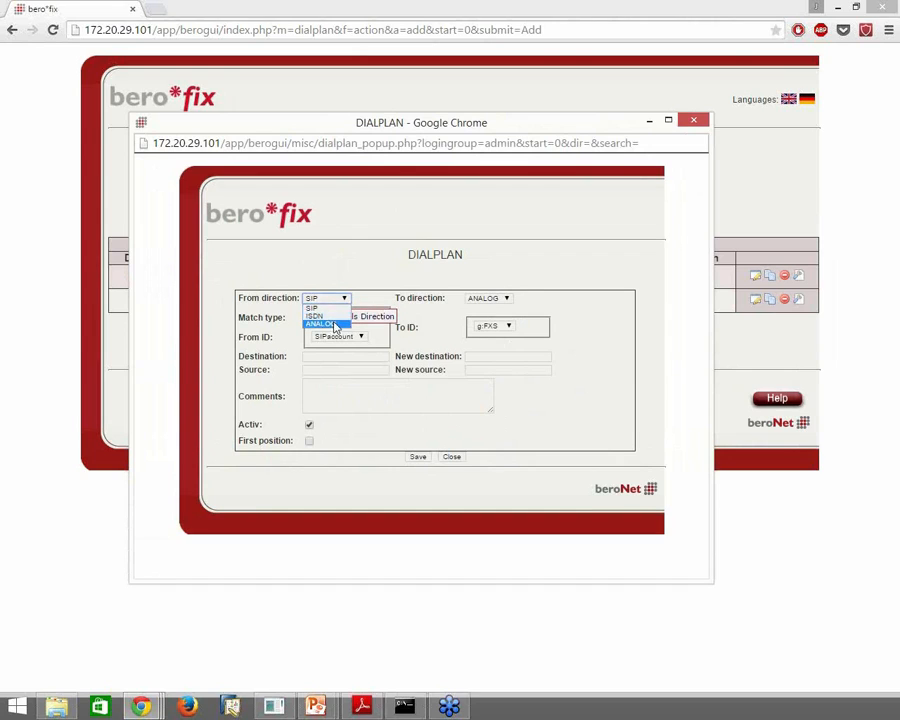
left_click(325, 324)
left_click(344, 318)
left_click(344, 318)
left_click(488, 299)
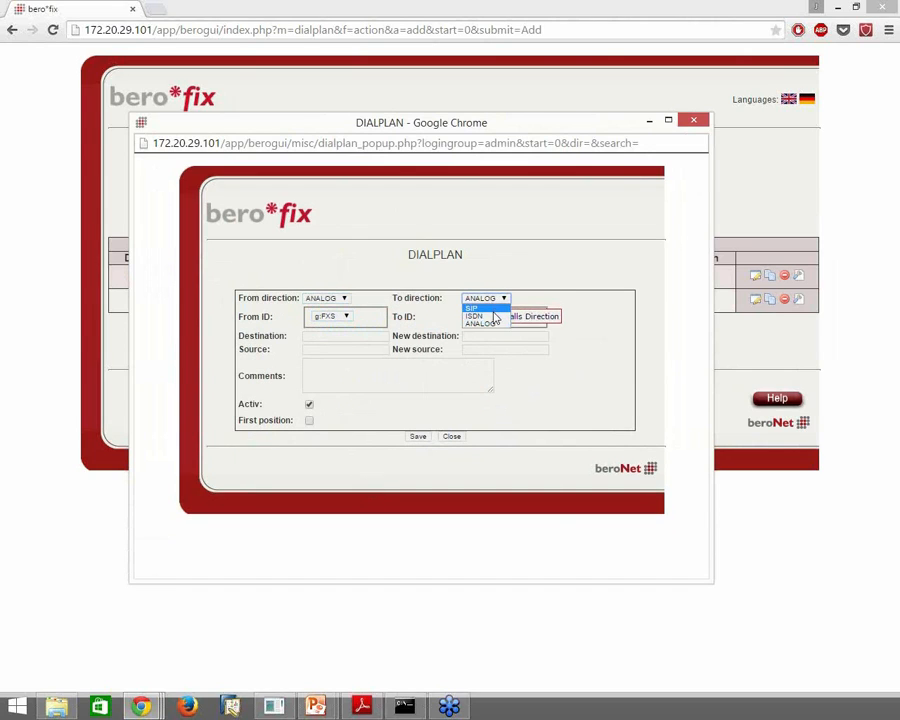
left_click(362, 282)
left_click(339, 302)
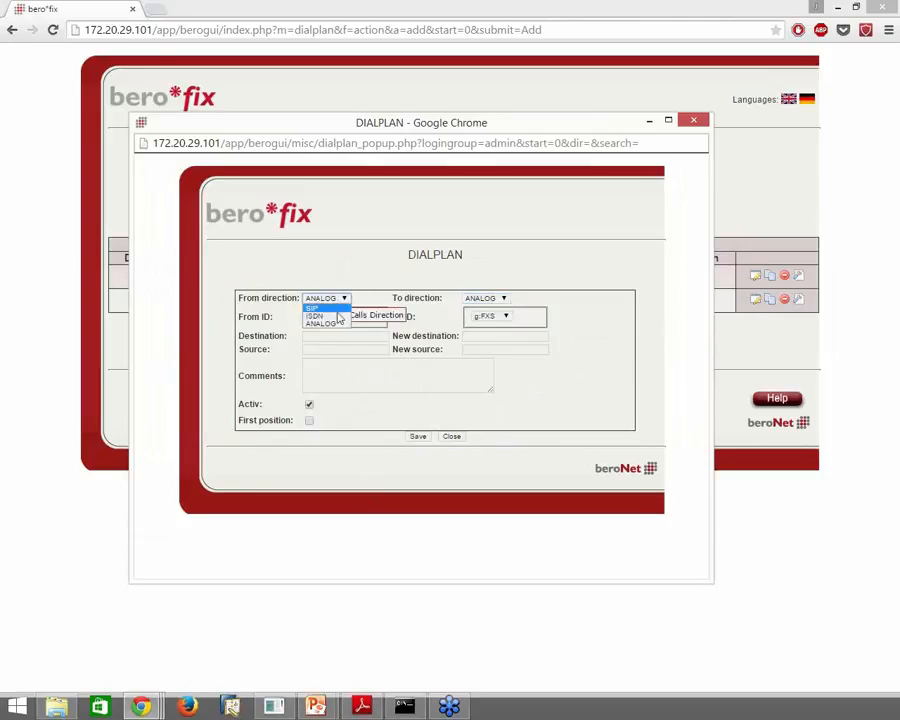
left_click(322, 313)
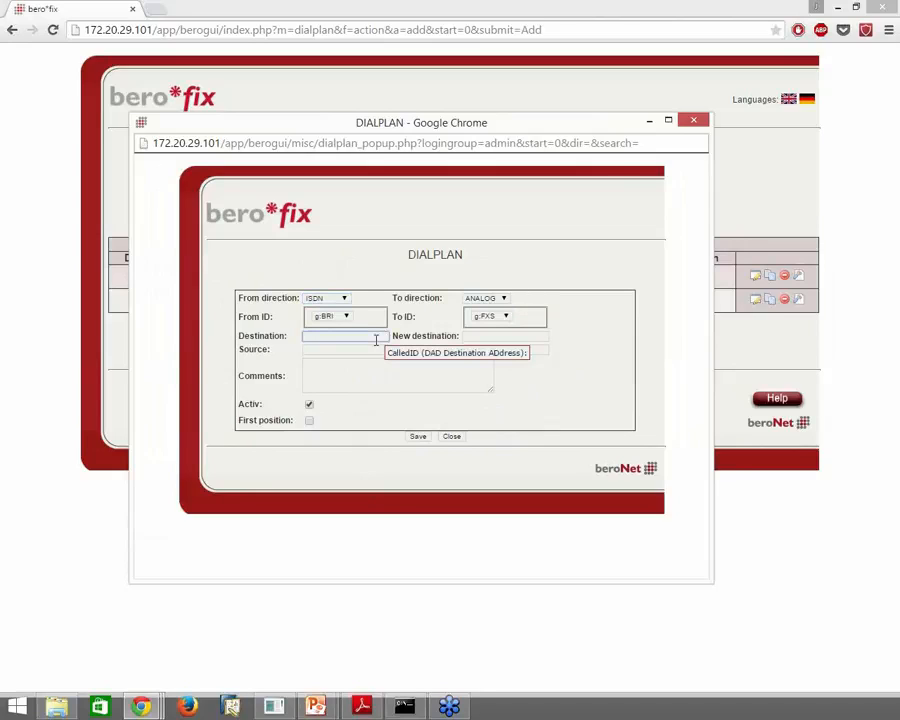
Set destination number 119, put the rule in first position, and save it
type("119")
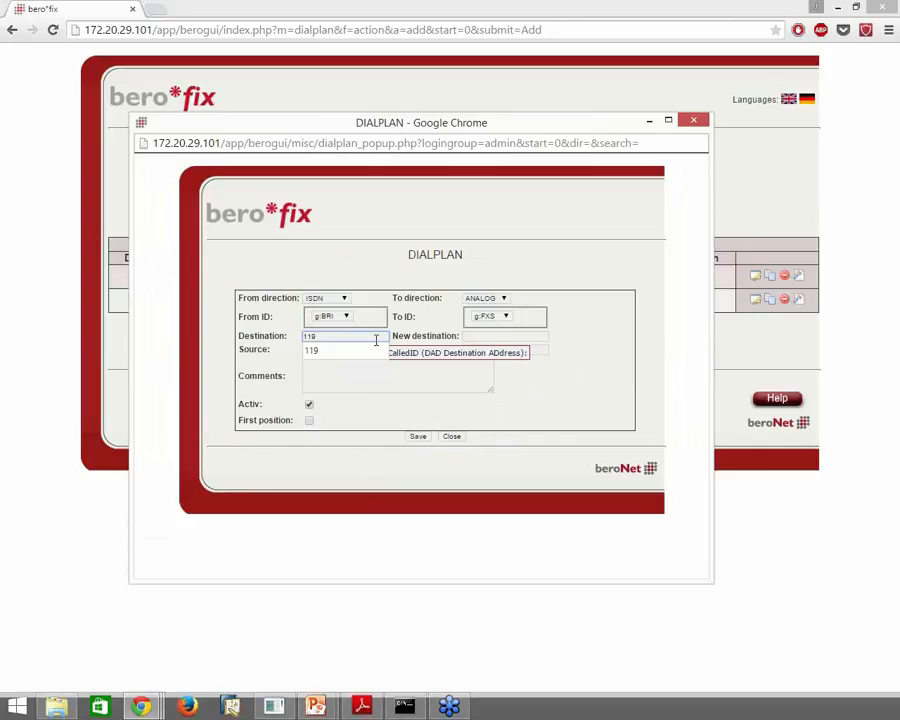
left_click(604, 384)
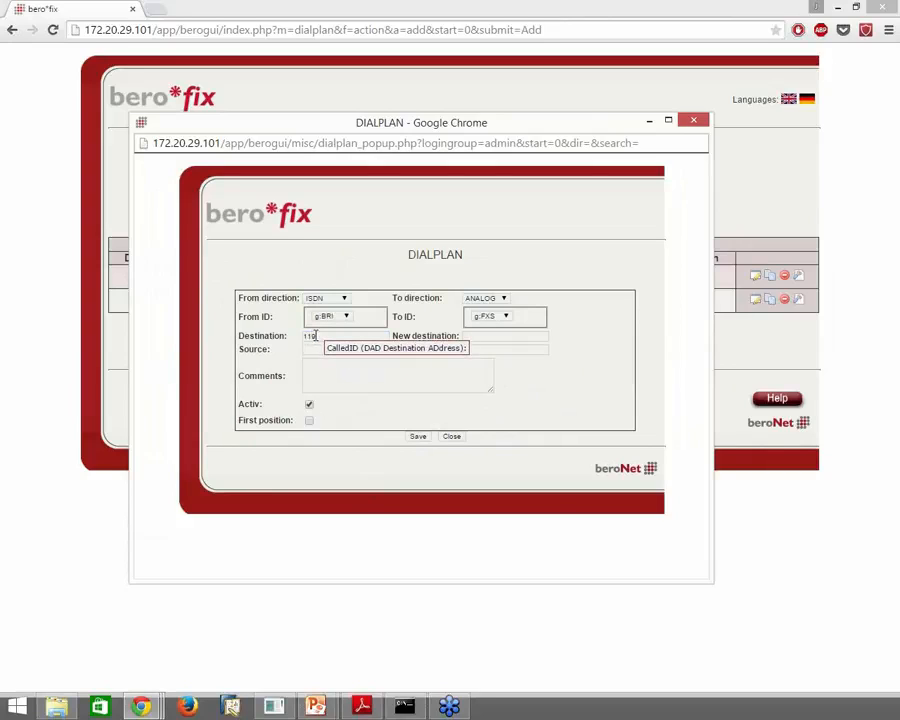
left_click(309, 420)
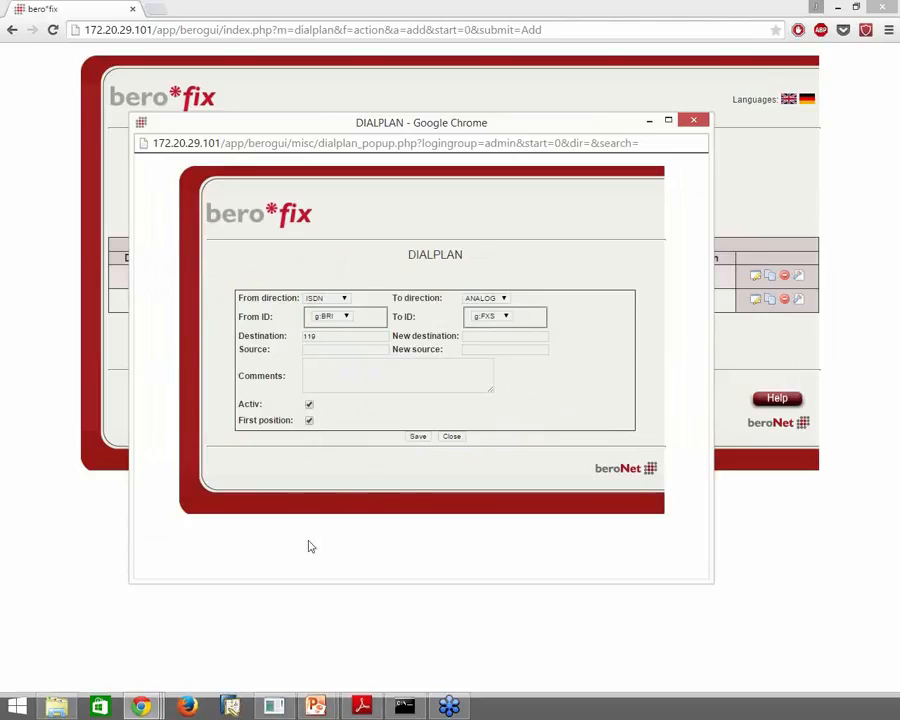
left_click(418, 437)
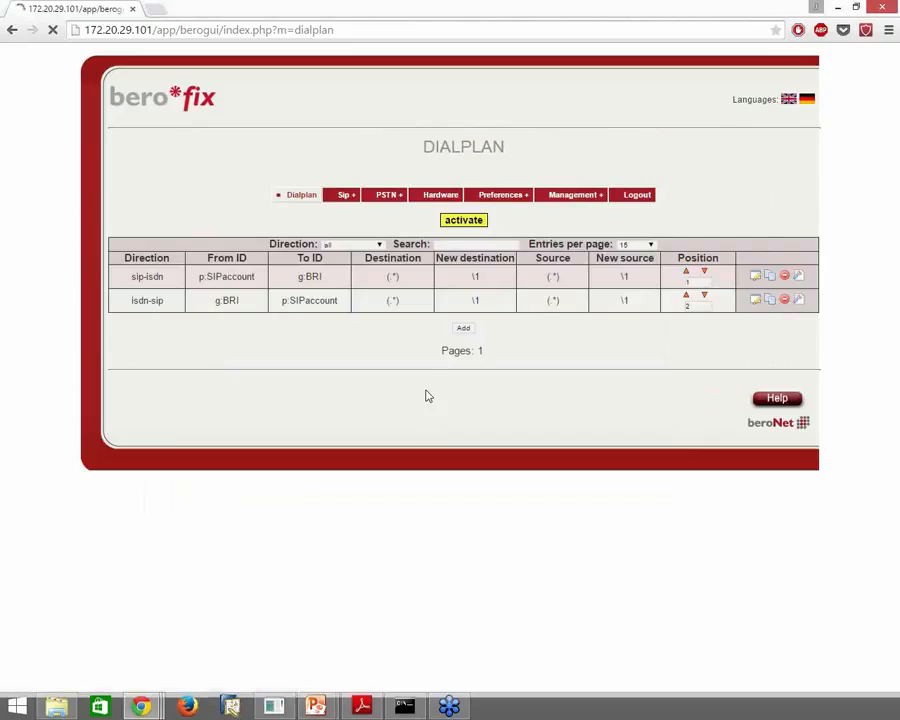
Activate the updated dialplan, review the new isdn-analog rule, then minimize to the desktop
left_click(476, 220)
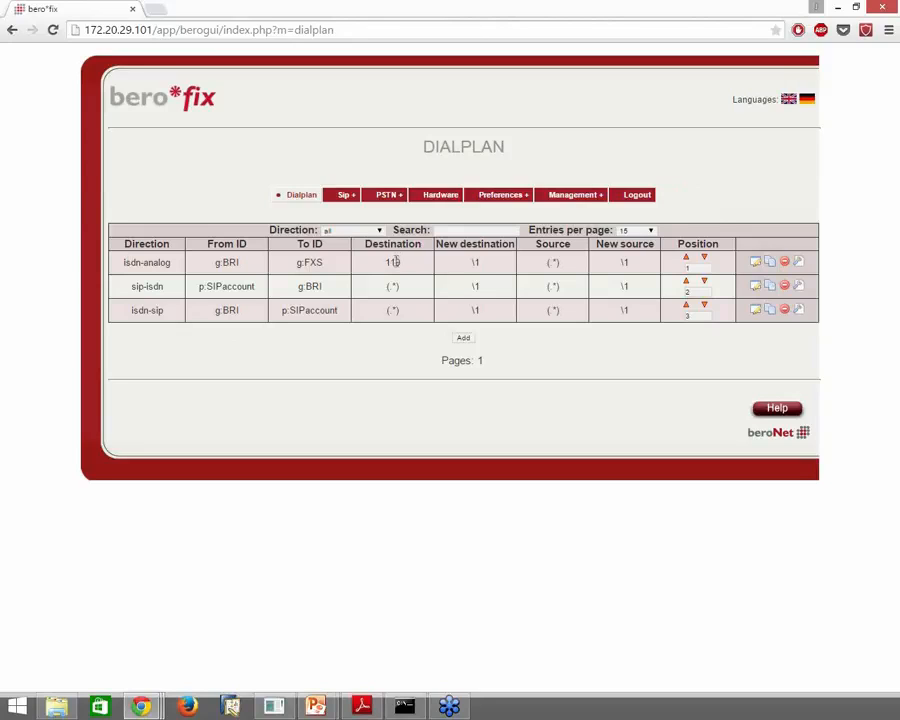
double_click(150, 262)
left_click(262, 271)
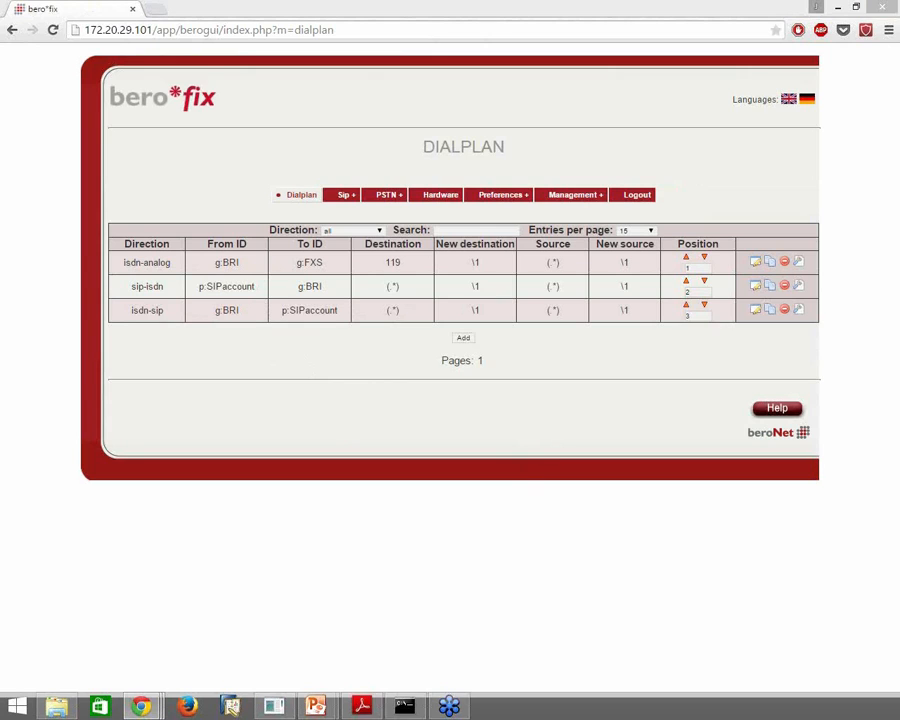
key("super+d")
key("super+d")
Bring the 3CX console forward, open VoIP/PSTN Gateways, and name the gateway 'beroNet gateway'
left_click_drag(899, 44, 279, 34)
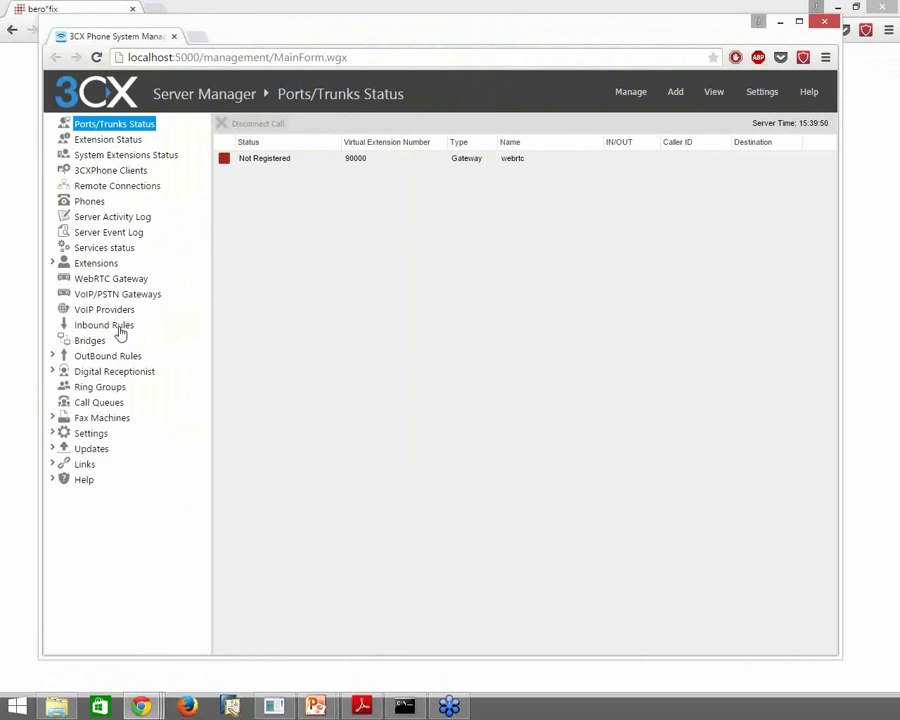
left_click(142, 299)
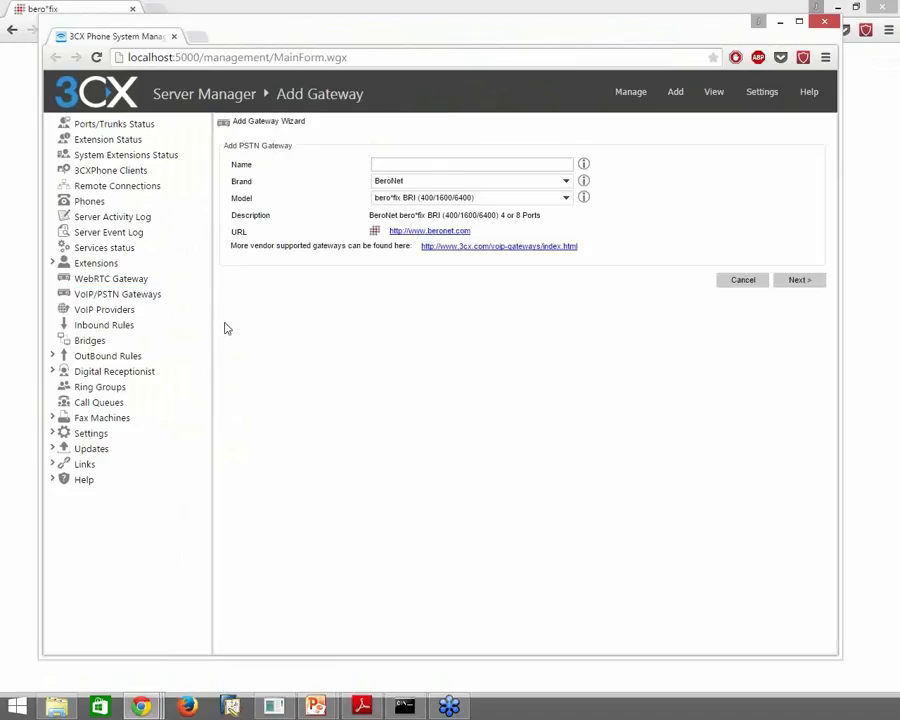
type("beroNet gateway")
Enter 172.20.29.101 as the gateway hostname, keeping port 5060
left_click(799, 281)
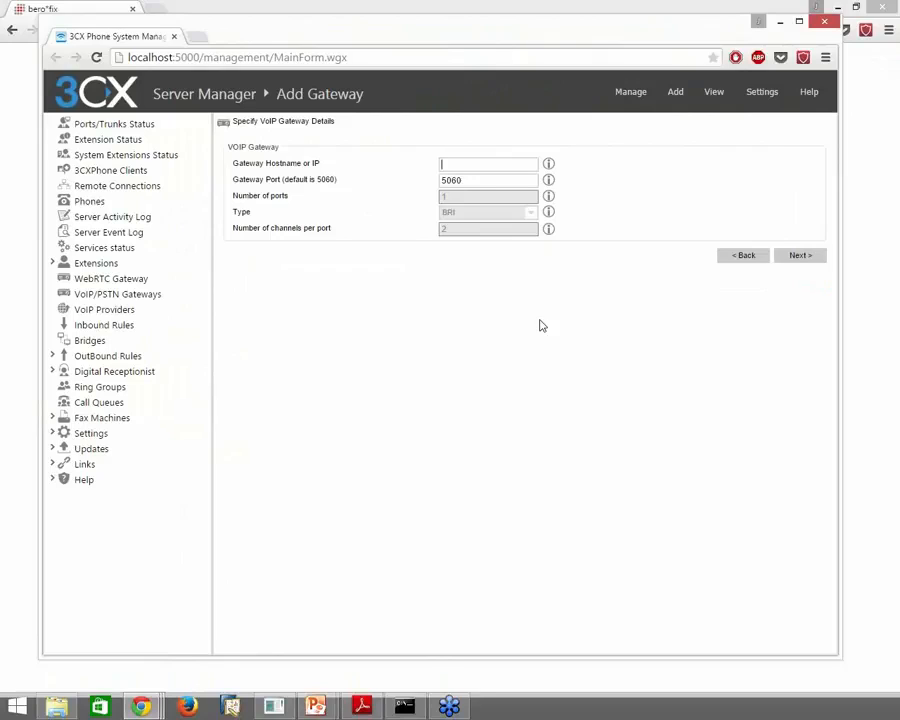
type("172.20.29.101")
Replace the gateway port's authentication password with its authentication ID
left_click(805, 256)
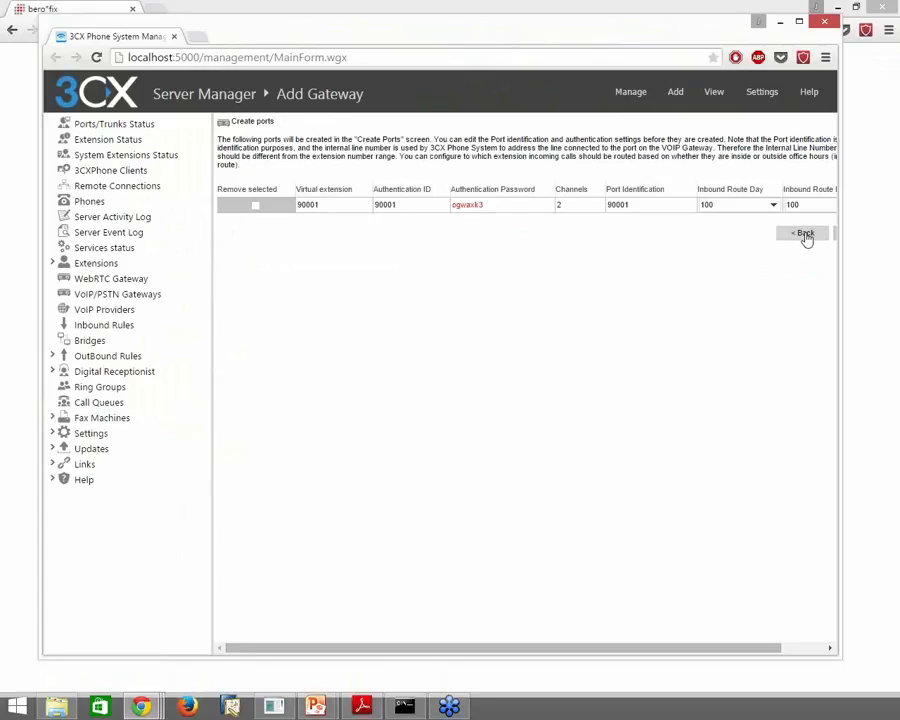
left_click(470, 206)
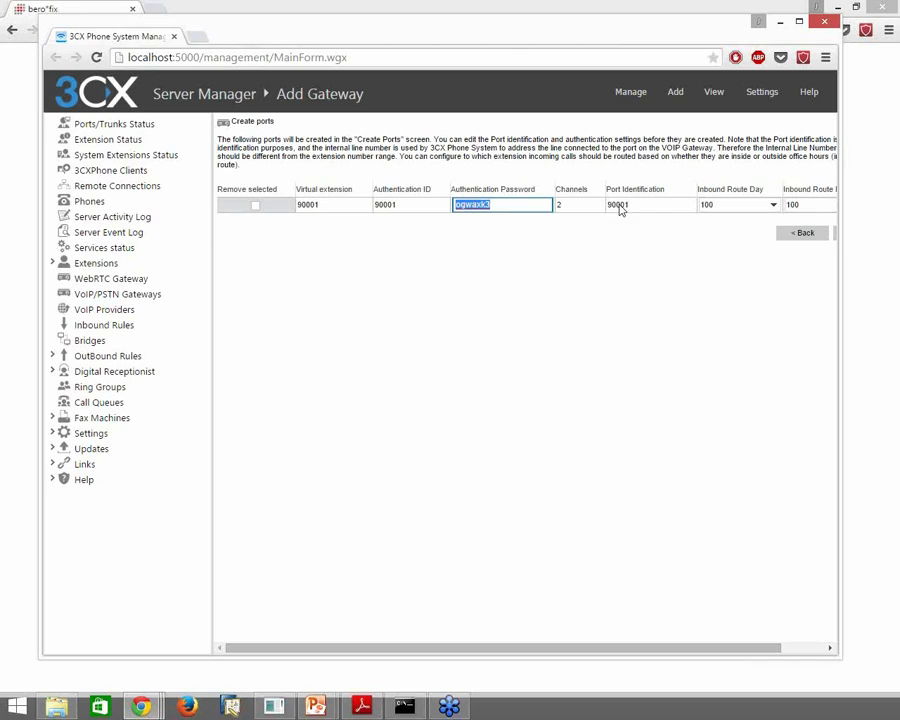
left_click(380, 205)
key("ctrl+c")
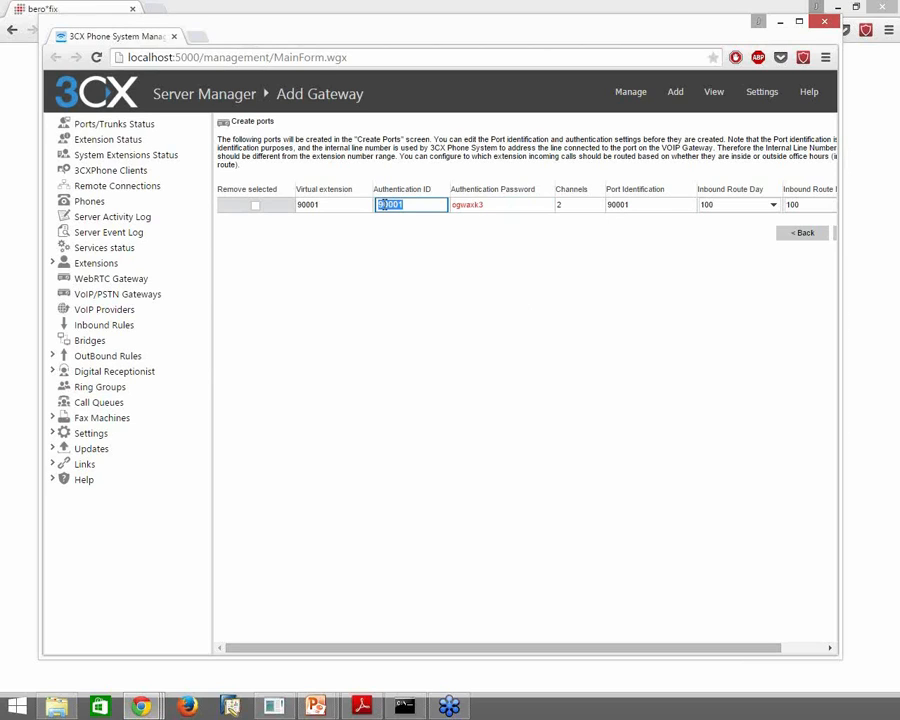
left_click(476, 206)
key("ctrl+v")
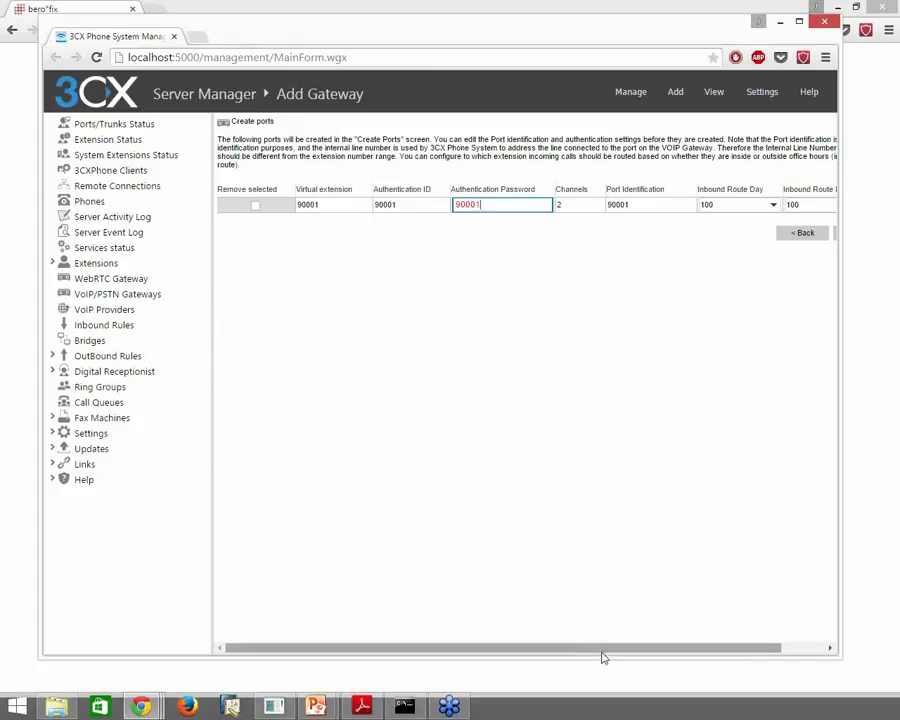
left_click(615, 423)
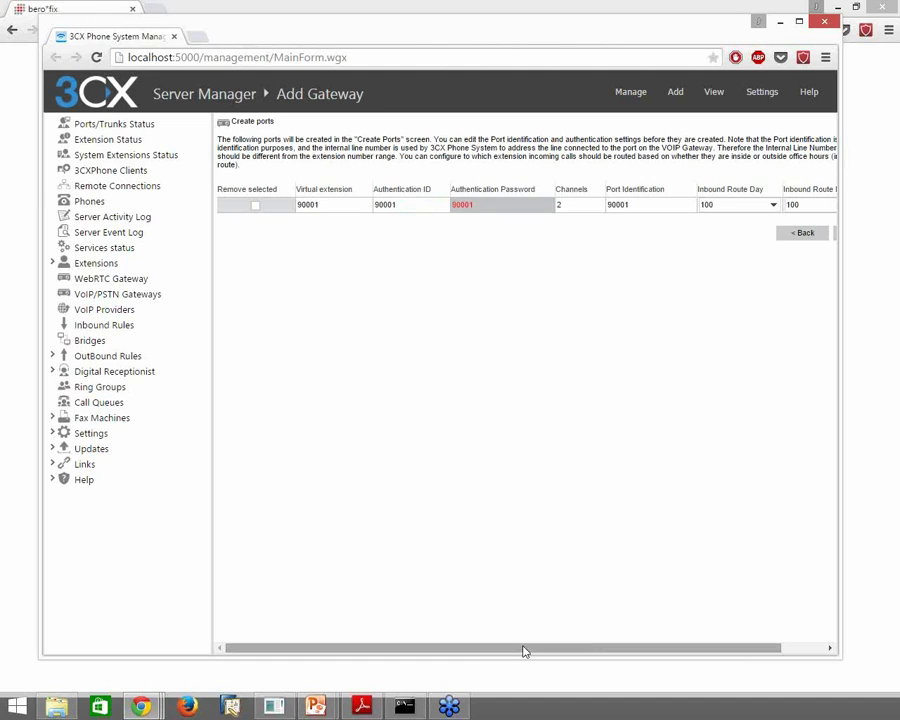
Change the port to 4 channels and submit the port settings
left_click_drag(524, 648, 633, 640)
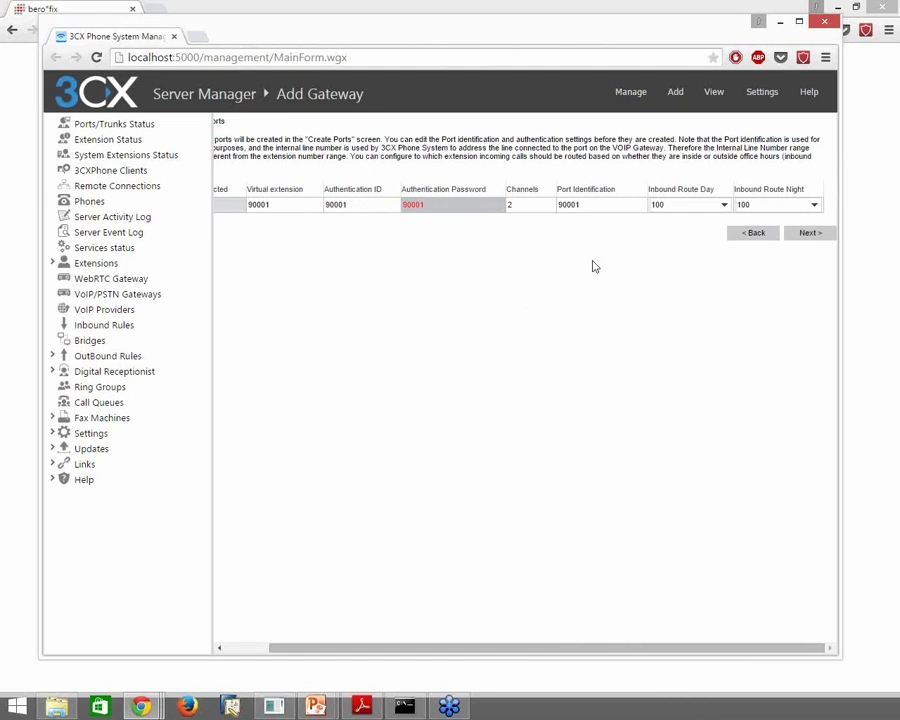
left_click(518, 207)
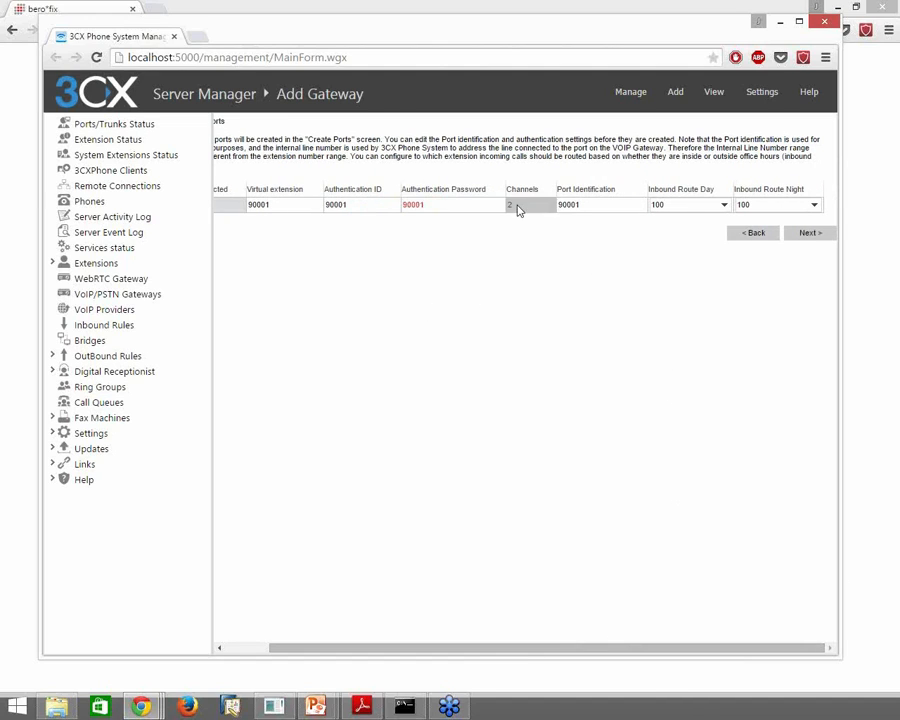
type("4")
left_click(558, 305)
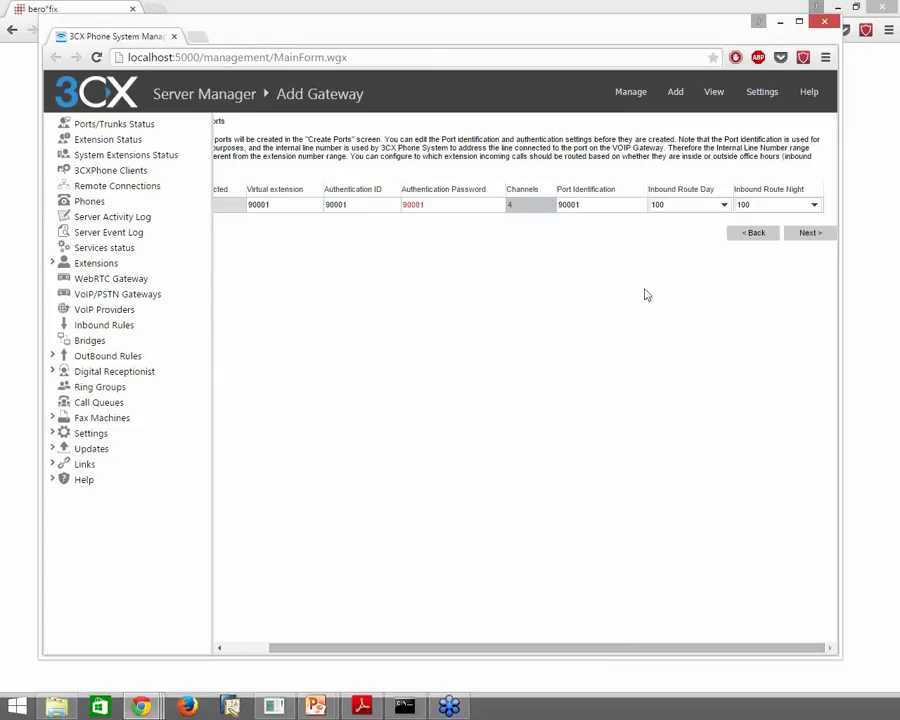
left_click(813, 234)
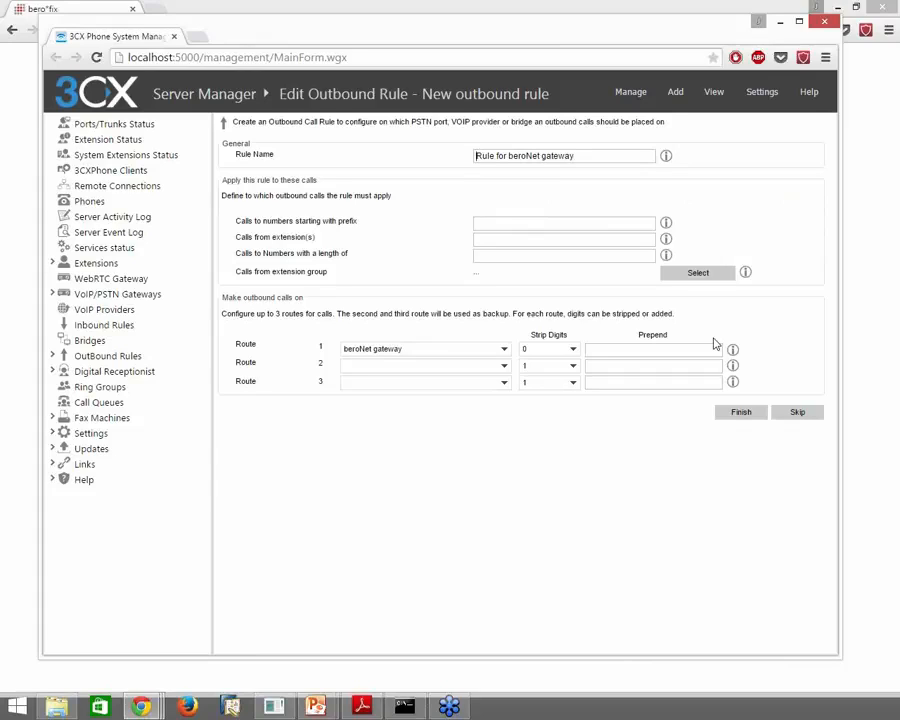
Enter 0 as the outbound rule's 'Calls to numbers starting with prefix' value
left_click(615, 222)
type("0")
Finish the outbound rule and launch Configure Beronet Card for 172.20.29.101
left_click(753, 415)
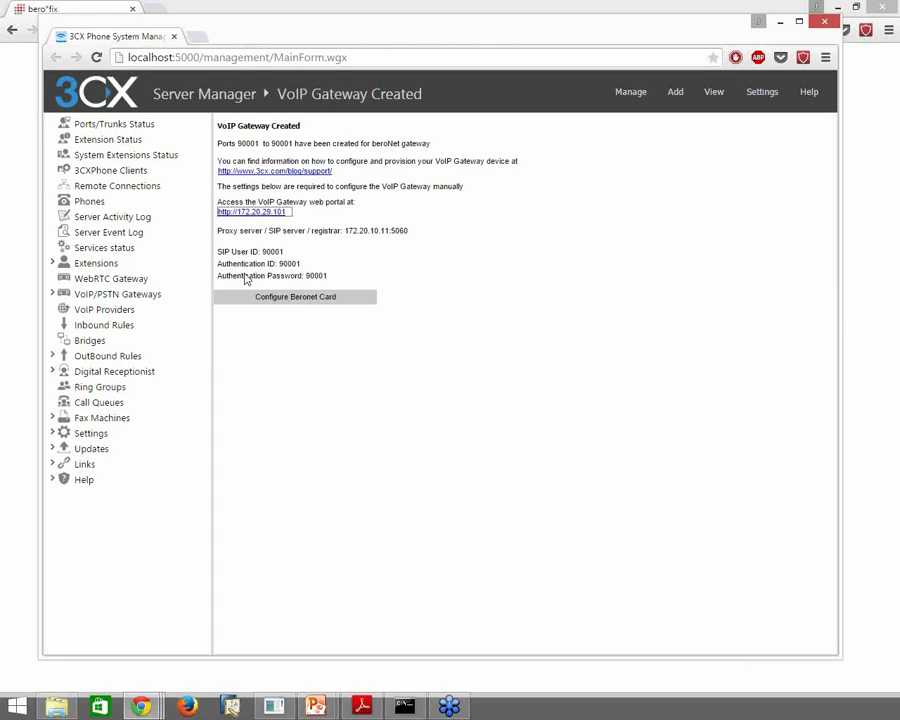
left_click(306, 302)
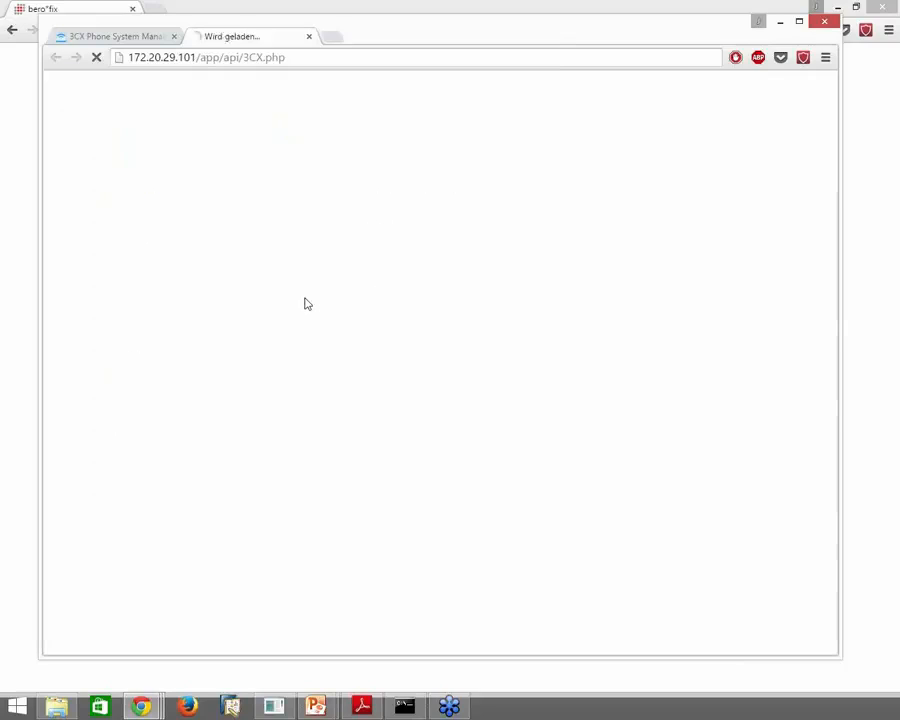
Log in to the beroFix gateway as admin without saving the password
type("admin")
key("Tab")
type("*dmin")
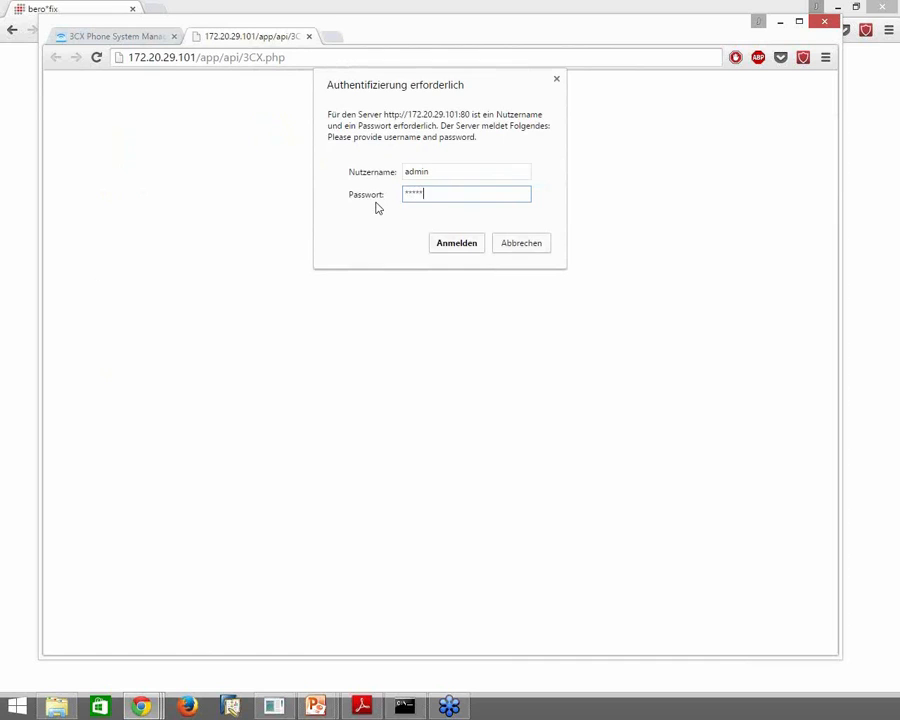
key("Return")
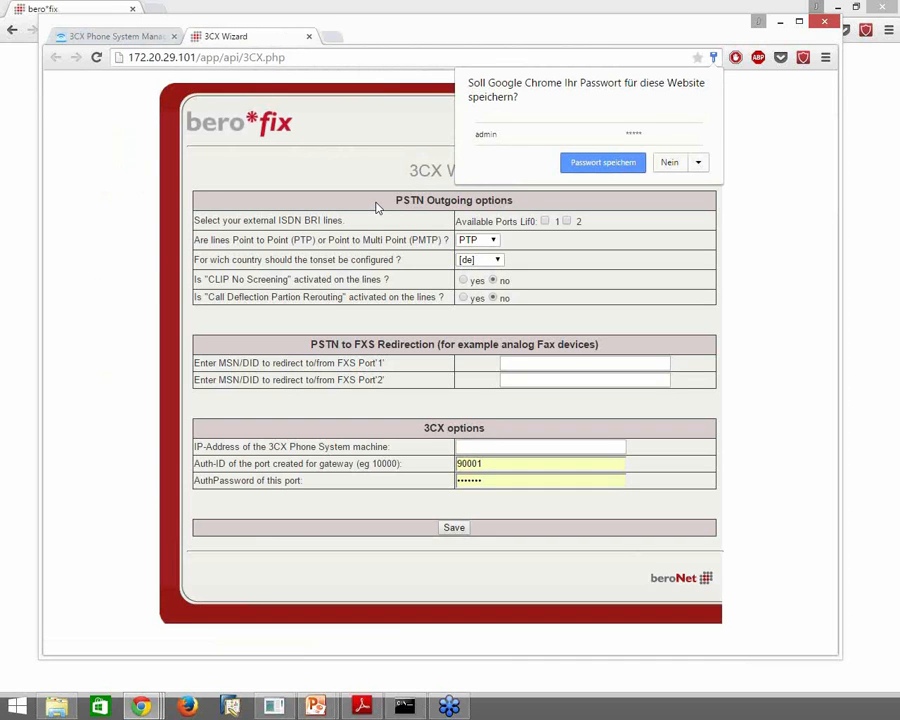
left_click(745, 218)
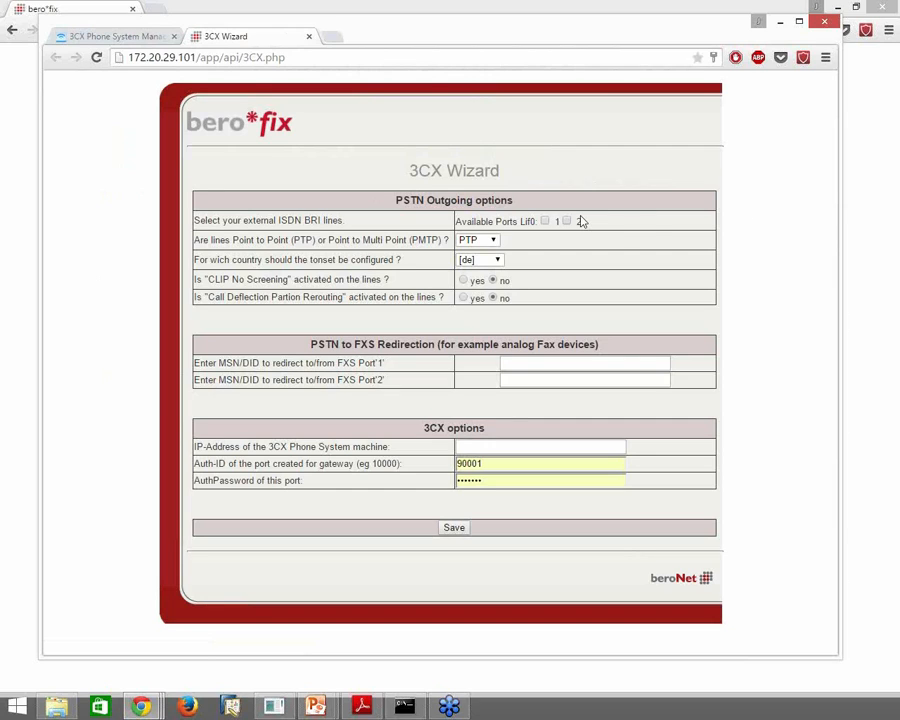
Enable outgoing ISDN ports 1 and 2, keep point-to-point lines, and set FXS port 1 number 119
mouse_move(581, 221)
mouse_move(555, 362)
mouse_move(549, 249)
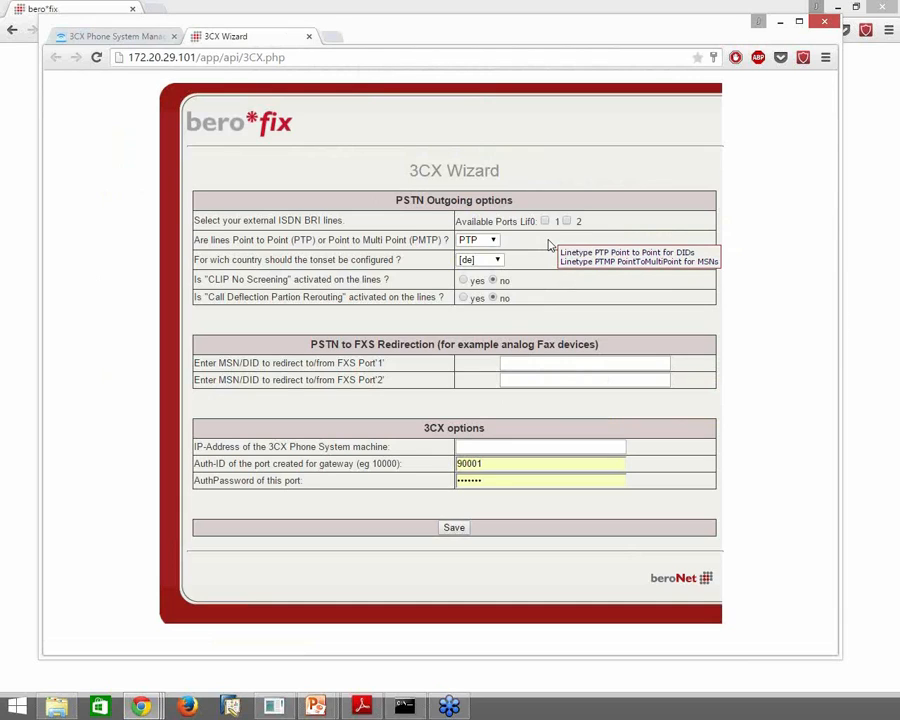
left_click(545, 221)
left_click(566, 221)
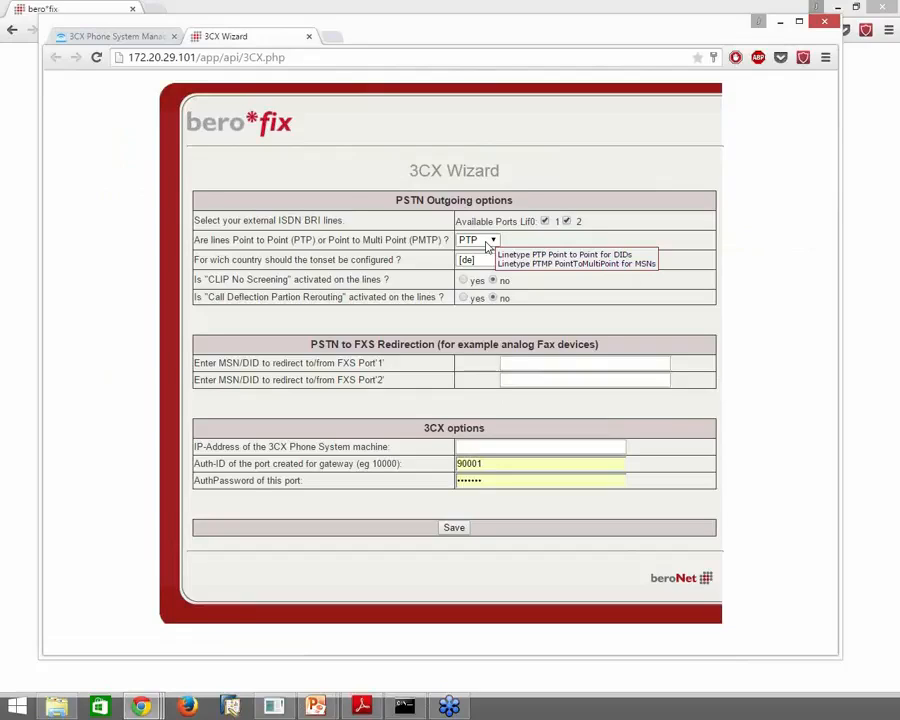
left_click(489, 247)
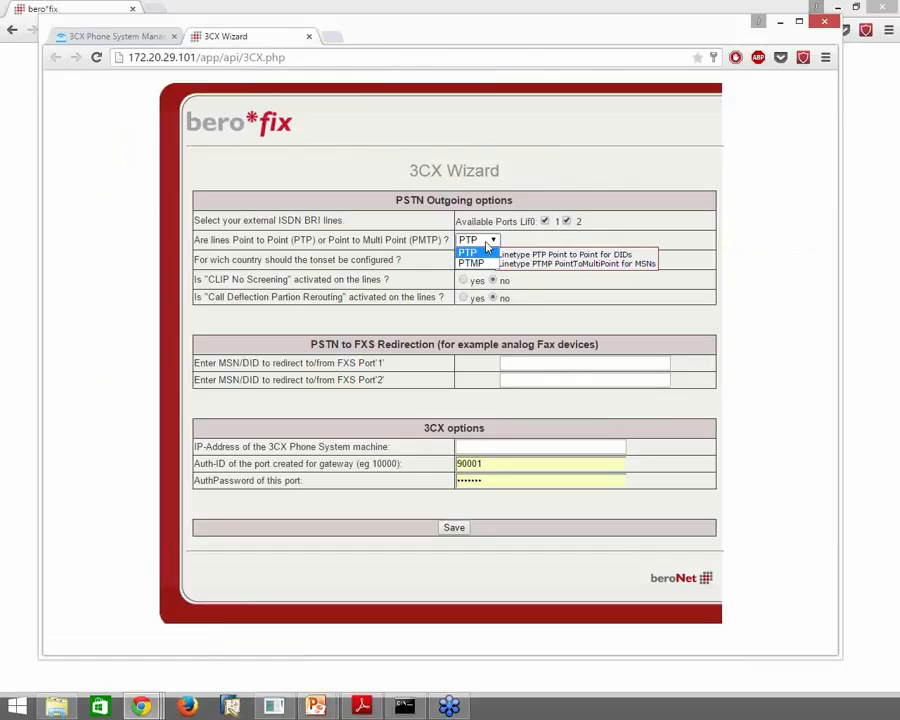
left_click(489, 249)
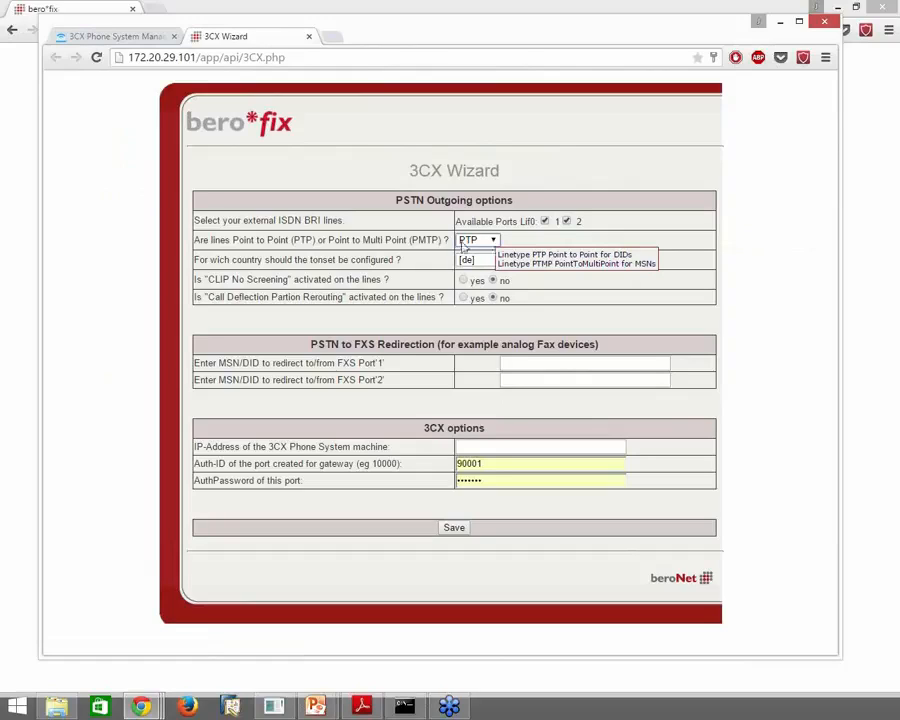
mouse_move(376, 276)
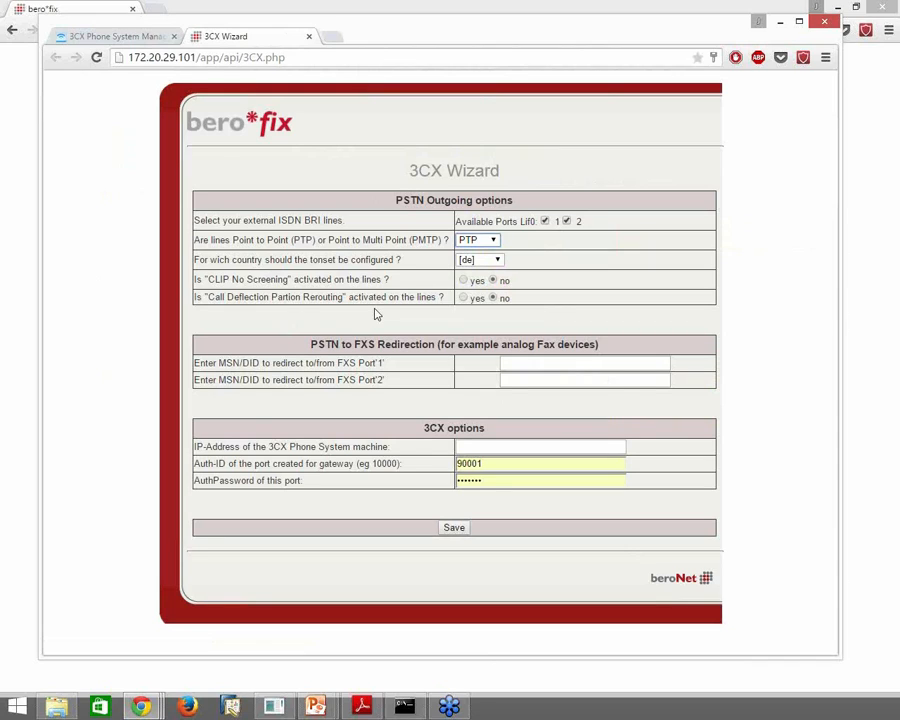
left_click(503, 363)
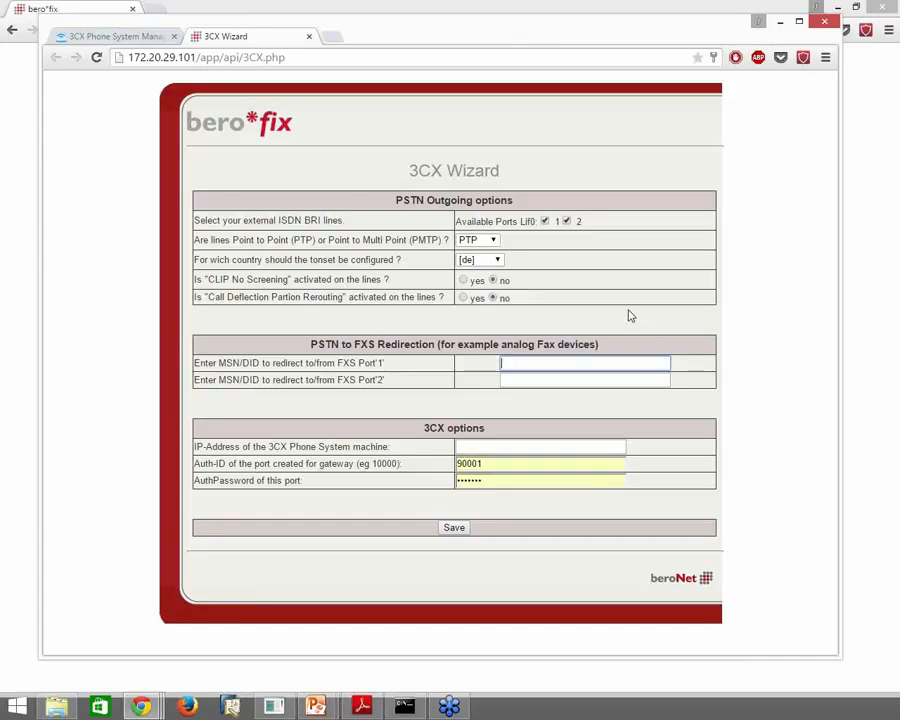
type("119")
Enter the 3CX server IP, correcting it to 172.20.10.11
left_click(150, 37)
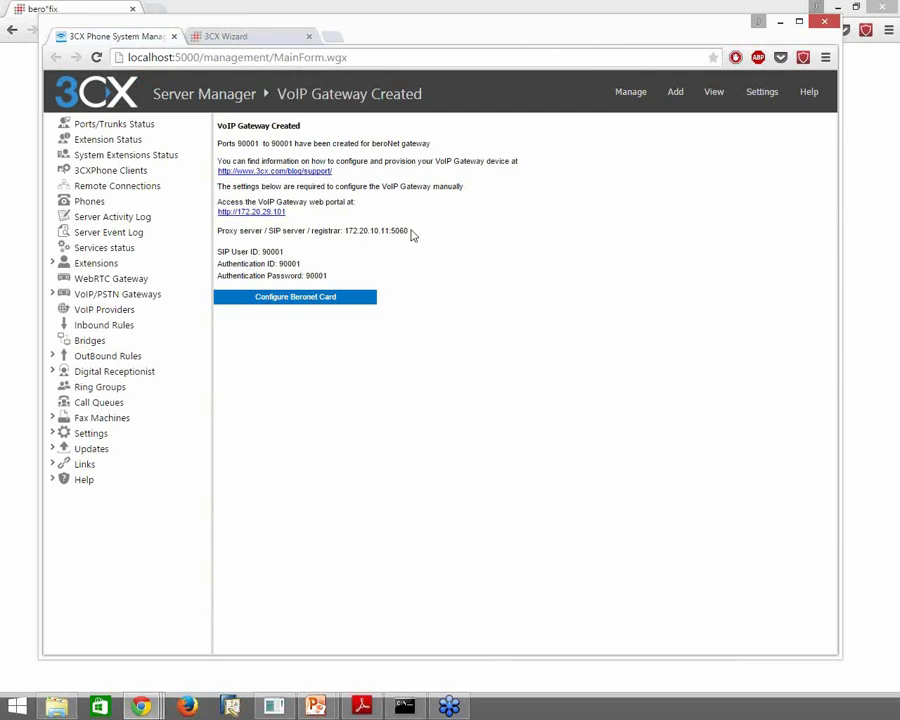
left_click(243, 38)
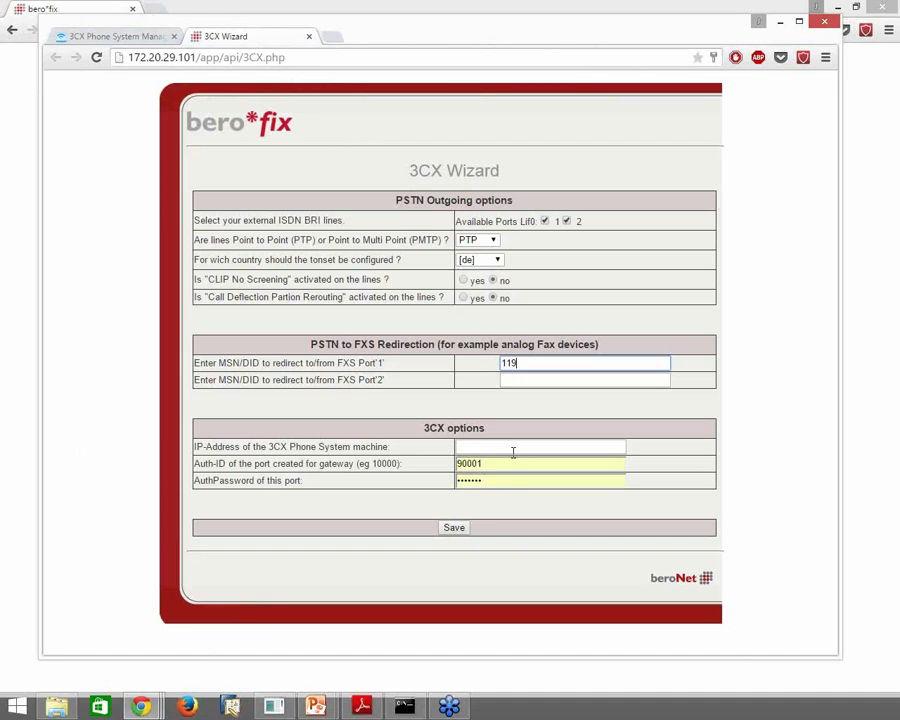
left_click(513, 452)
type("172")
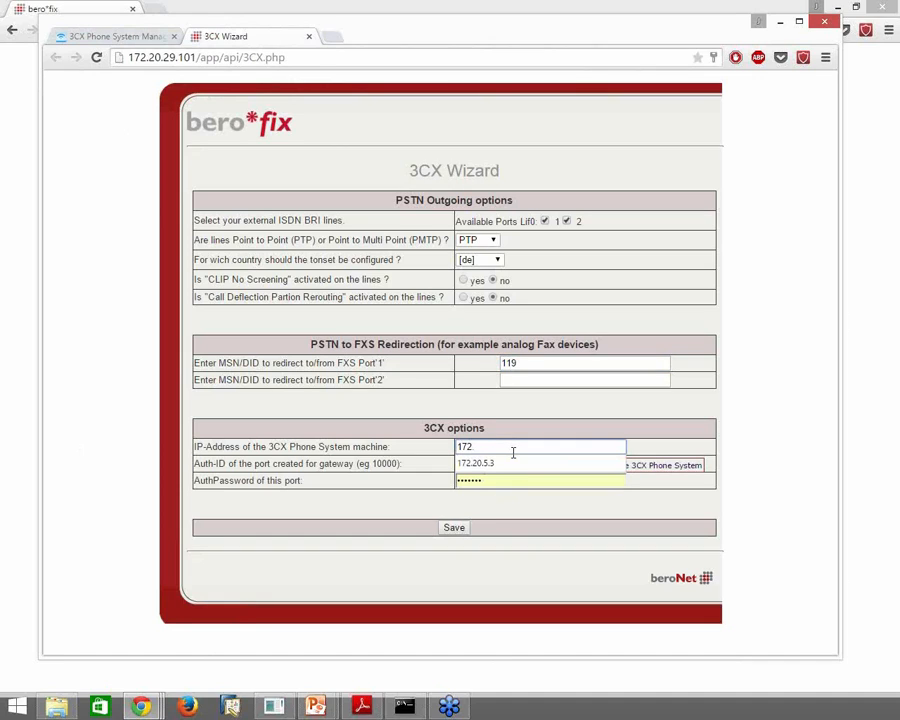
type(".20.11.10")
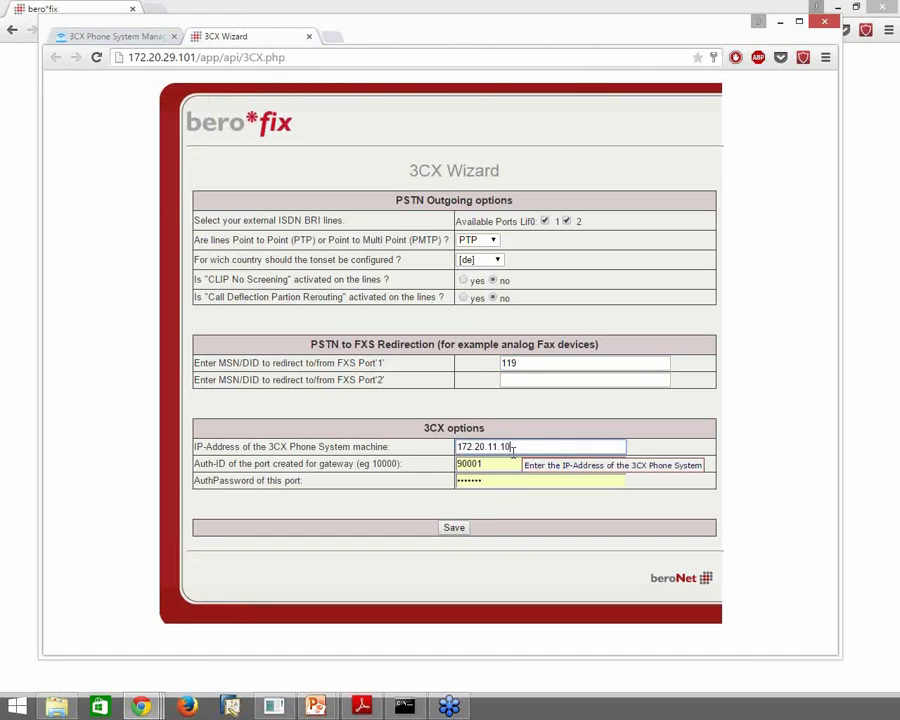
key("ctrl+Tab")
key("ctrl+Tab")
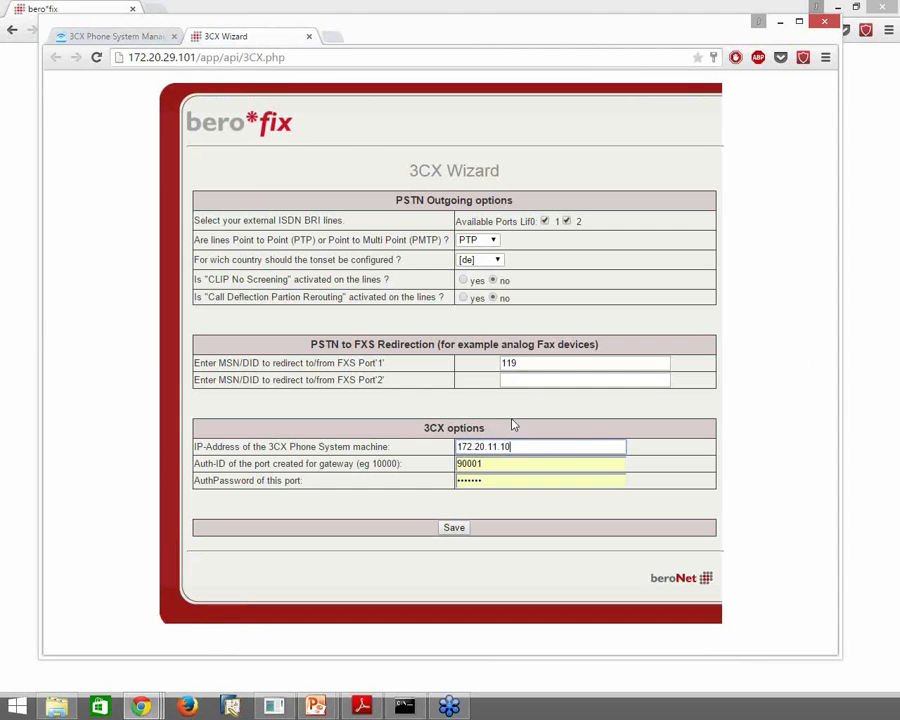
key("ctrl+Tab")
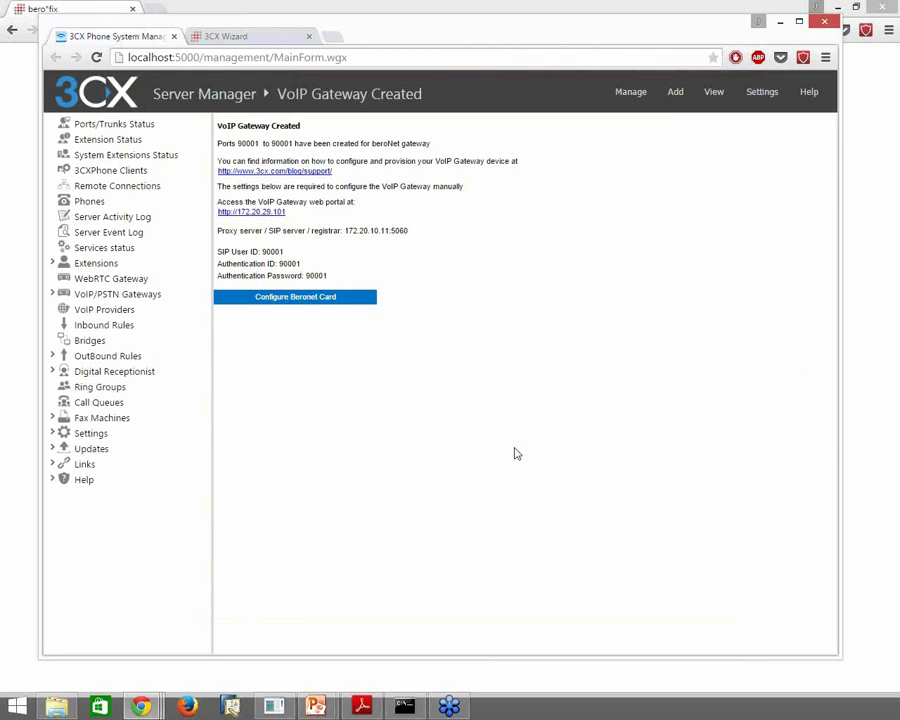
key("ctrl+Tab")
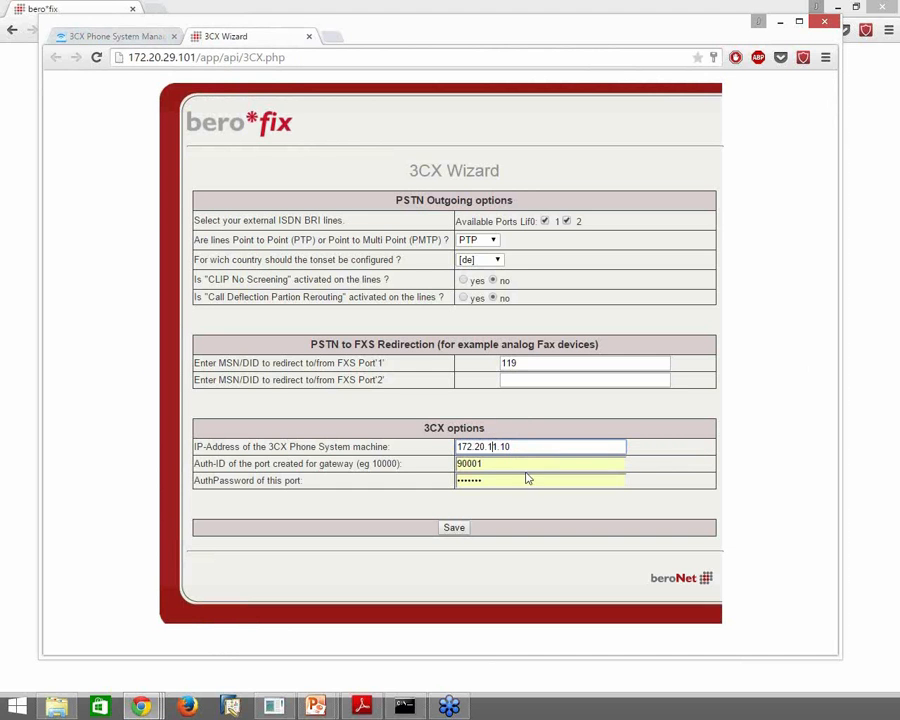
type("0")
key("Right")
key("Right")
key("Delete")
type("1")
key("Tab")
left_click(382, 470)
left_click(502, 464)
type("90001")
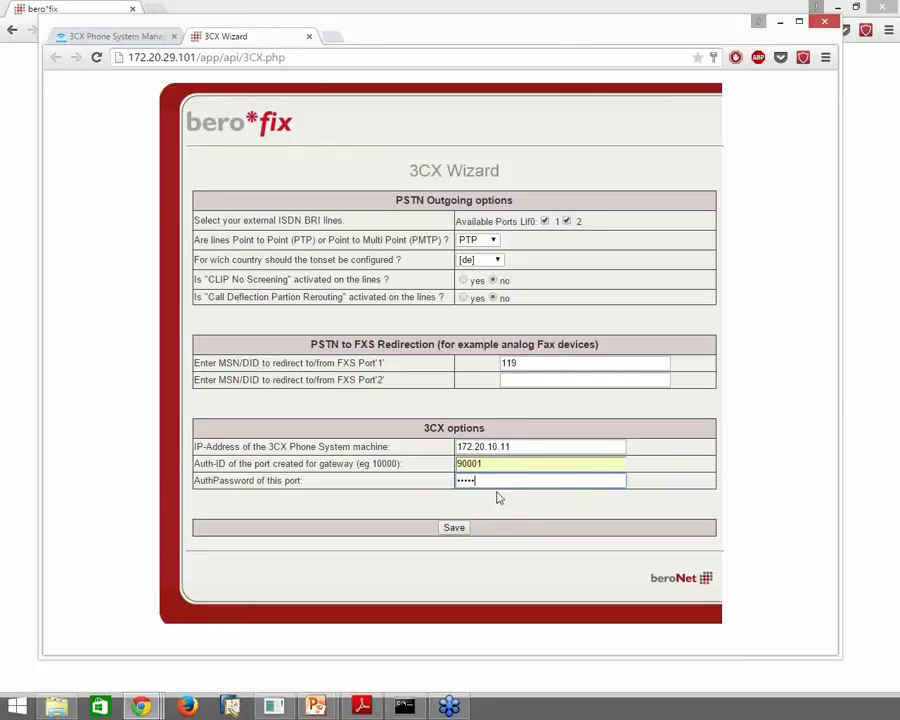
left_click(462, 530)
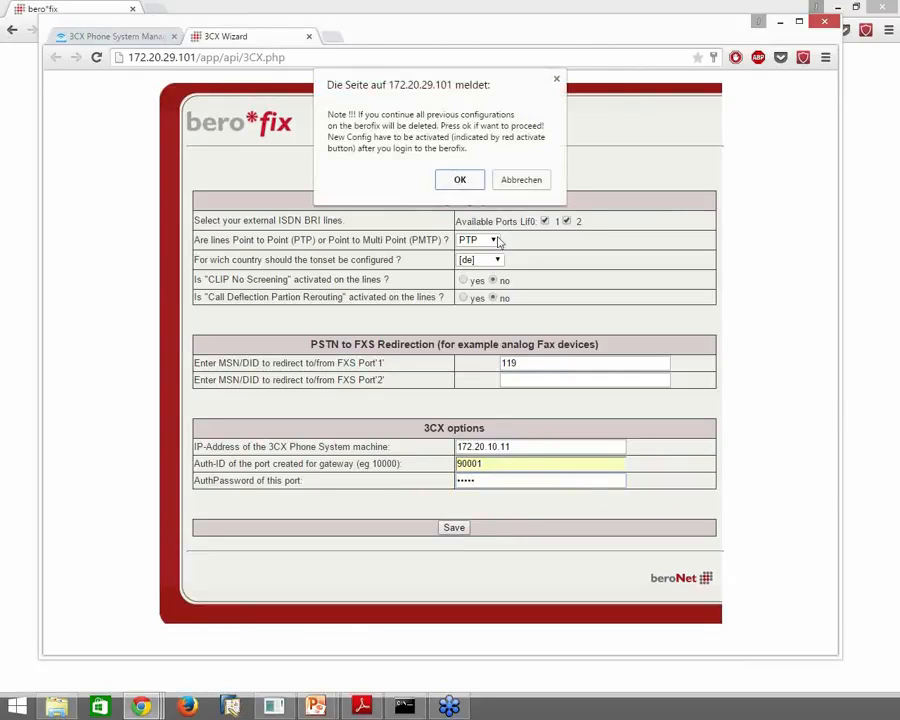
Confirm overwriting the old configuration, log in again, and activate it with a reboot
left_click(460, 179)
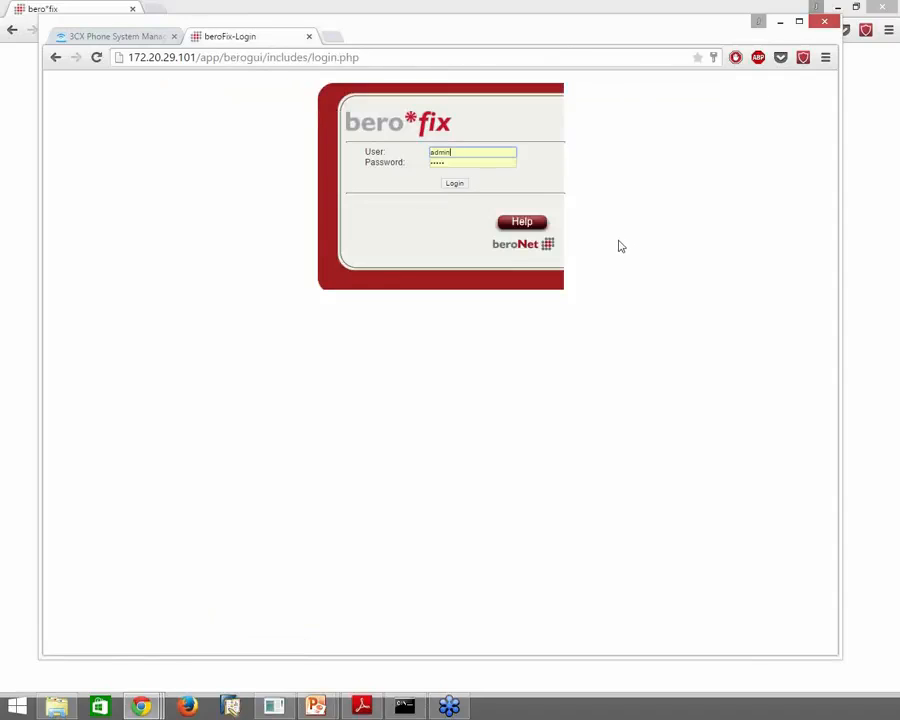
left_click(457, 186)
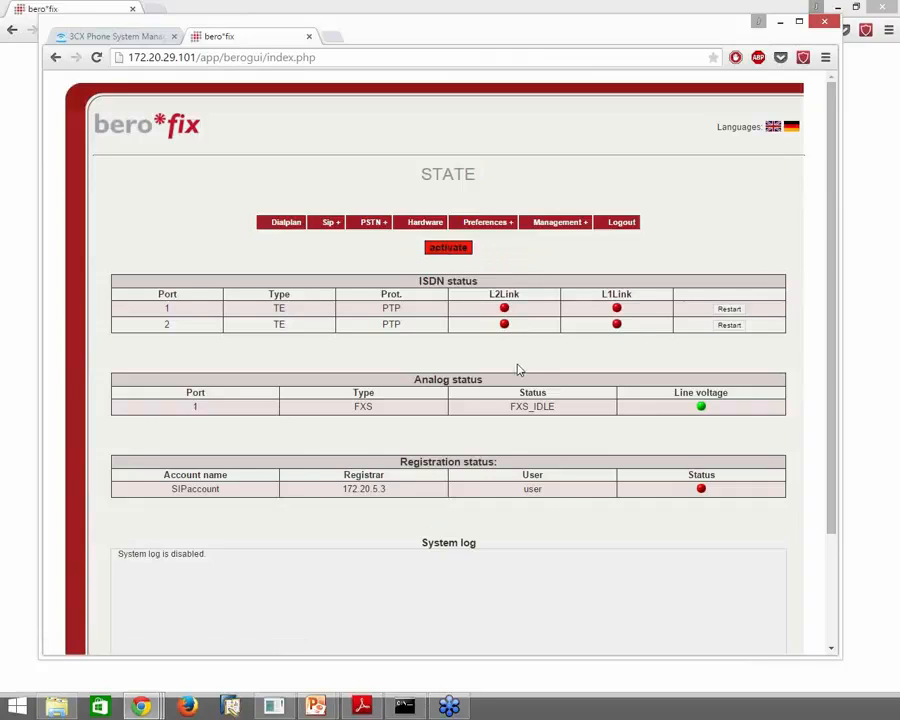
left_click(449, 247)
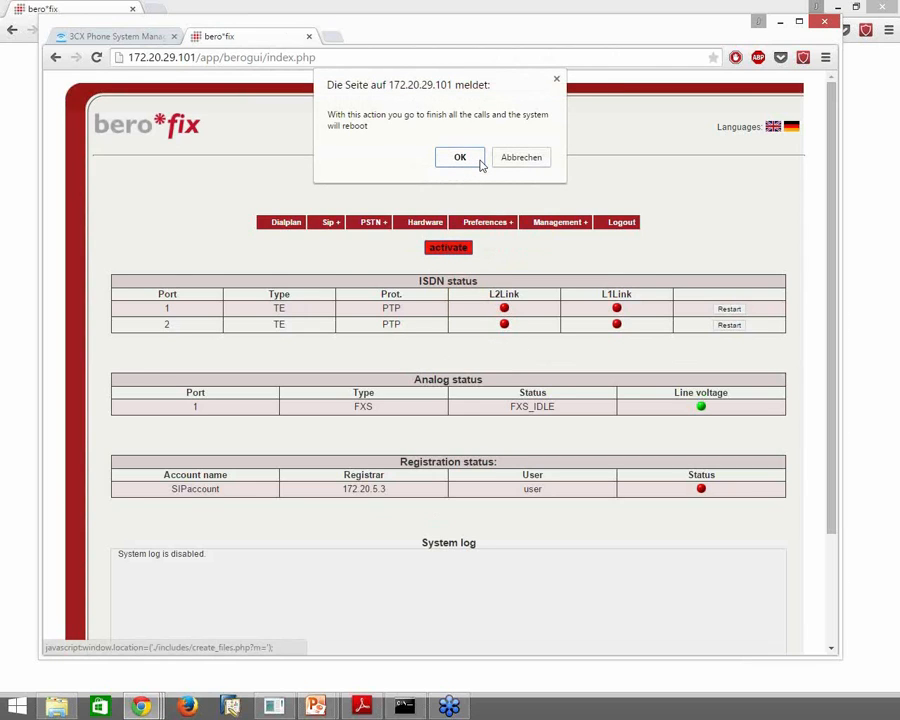
left_click(478, 160)
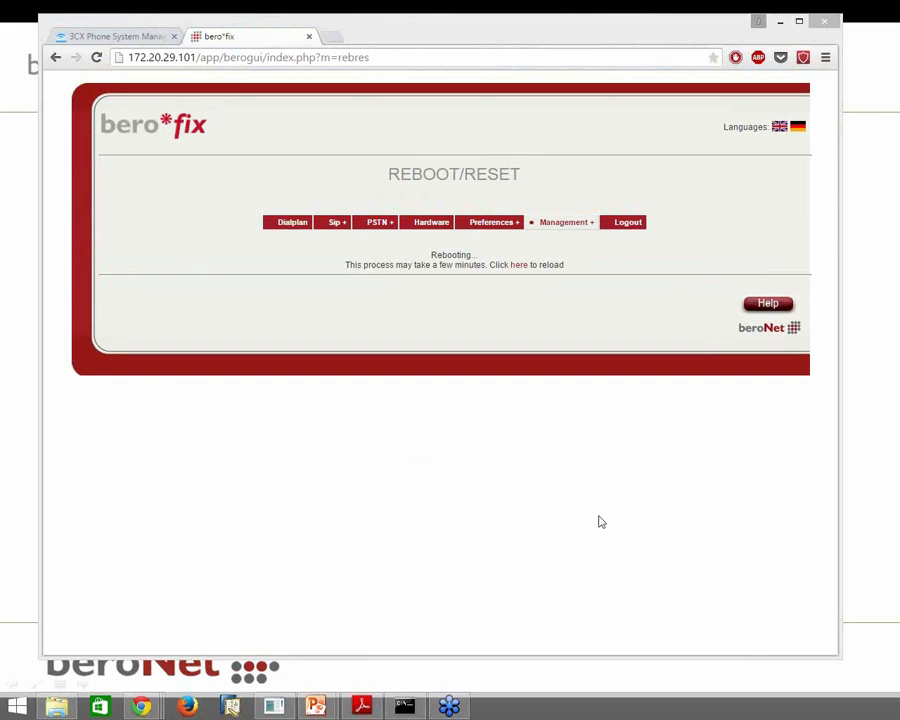
left_click(860, 629)
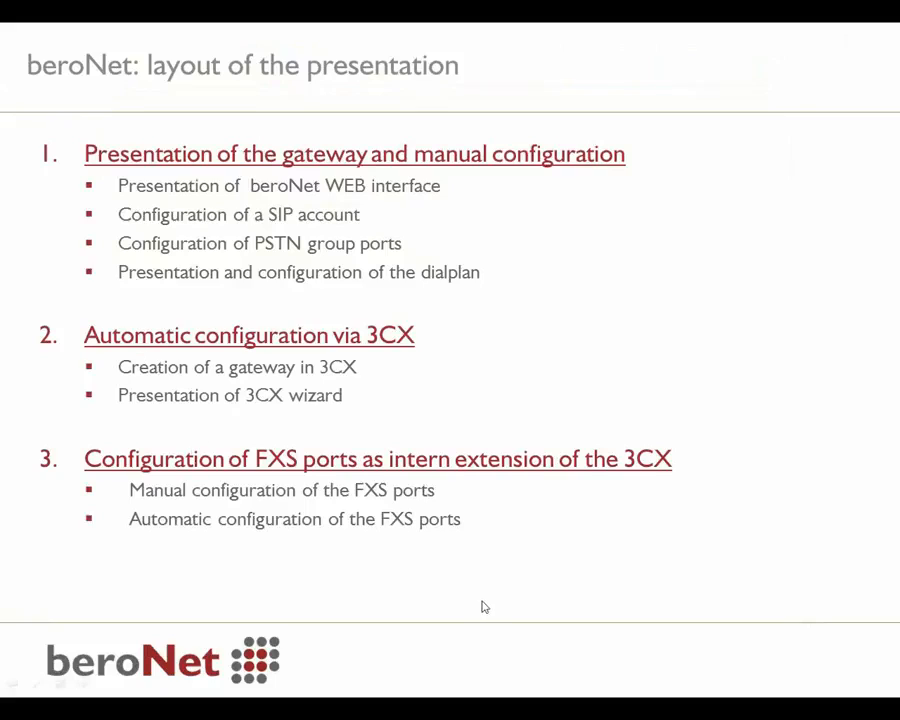
Back in the browser, log into beroFix again after the reboot and start a fresh tab
key("alt+Tab")
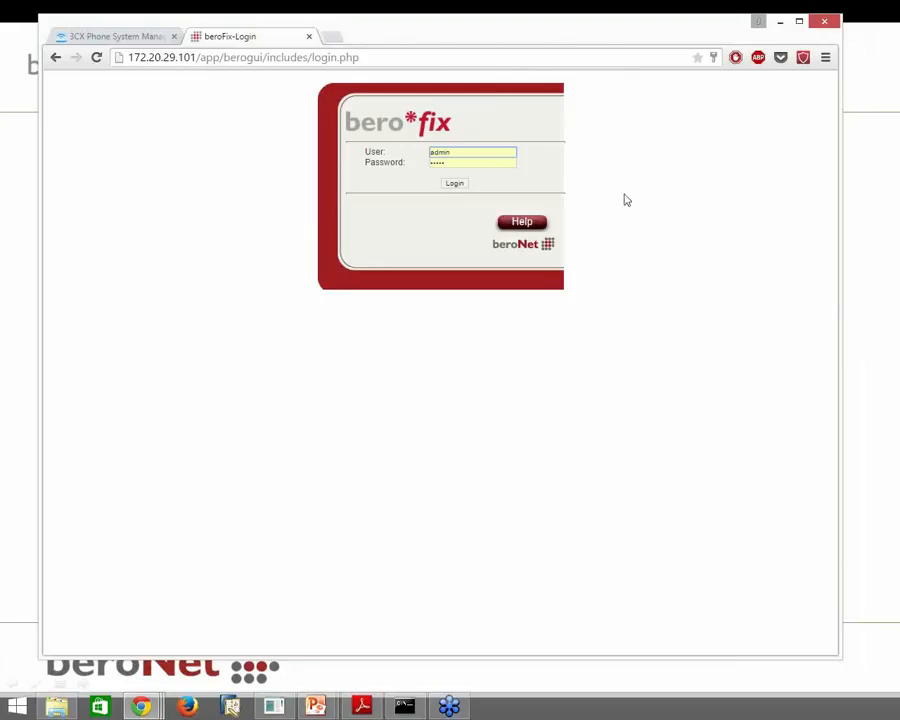
left_click(455, 185)
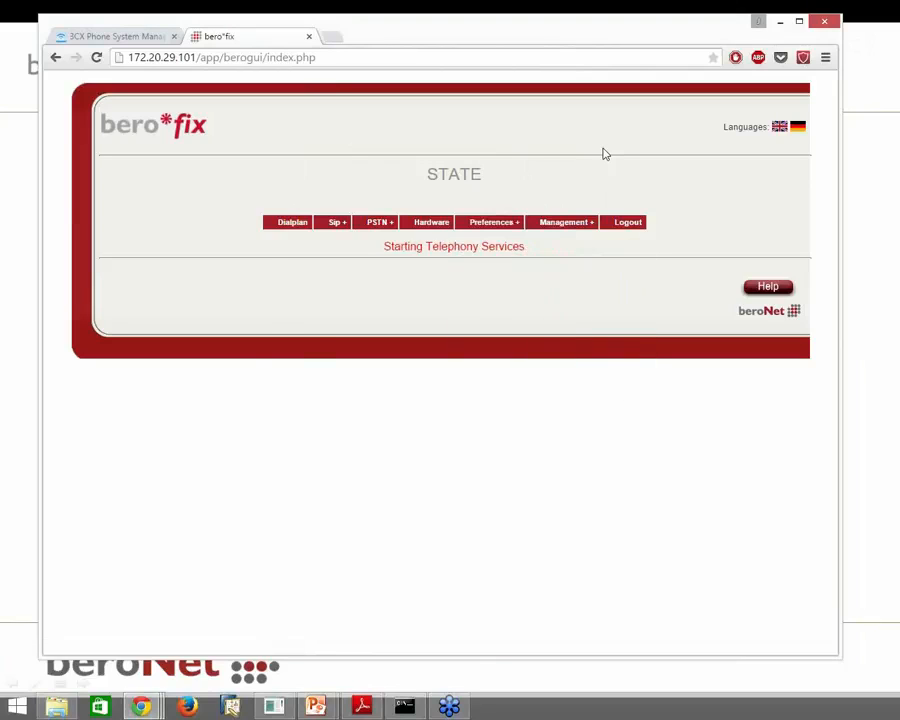
left_click(329, 37)
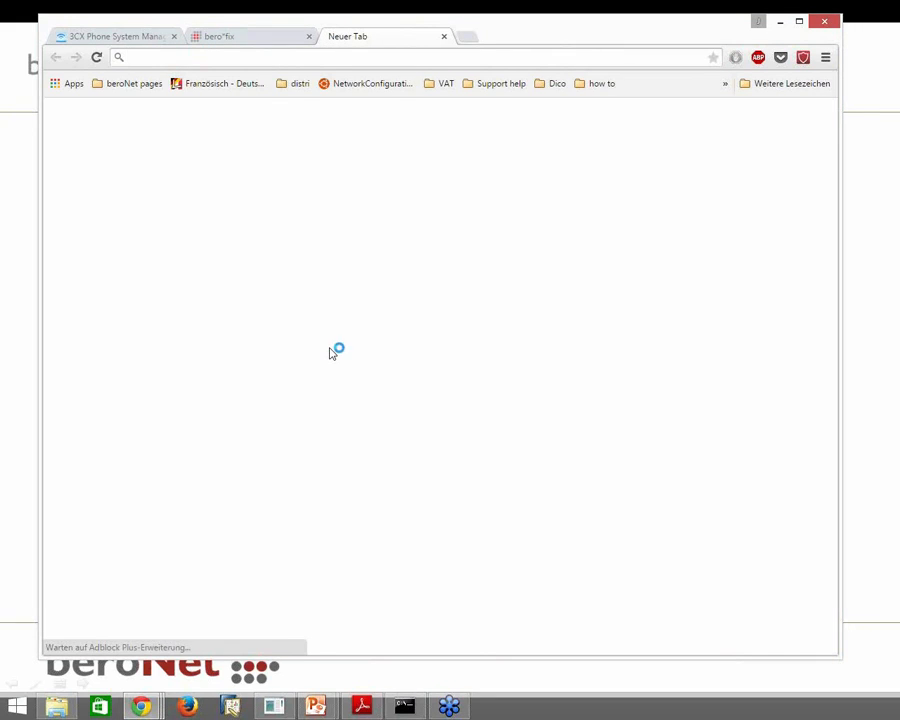
Load the beroNet wiki, browse the VoIP Gateway Documentation Howtos page, then return to bero*fix
type("wiki")
key("Return")
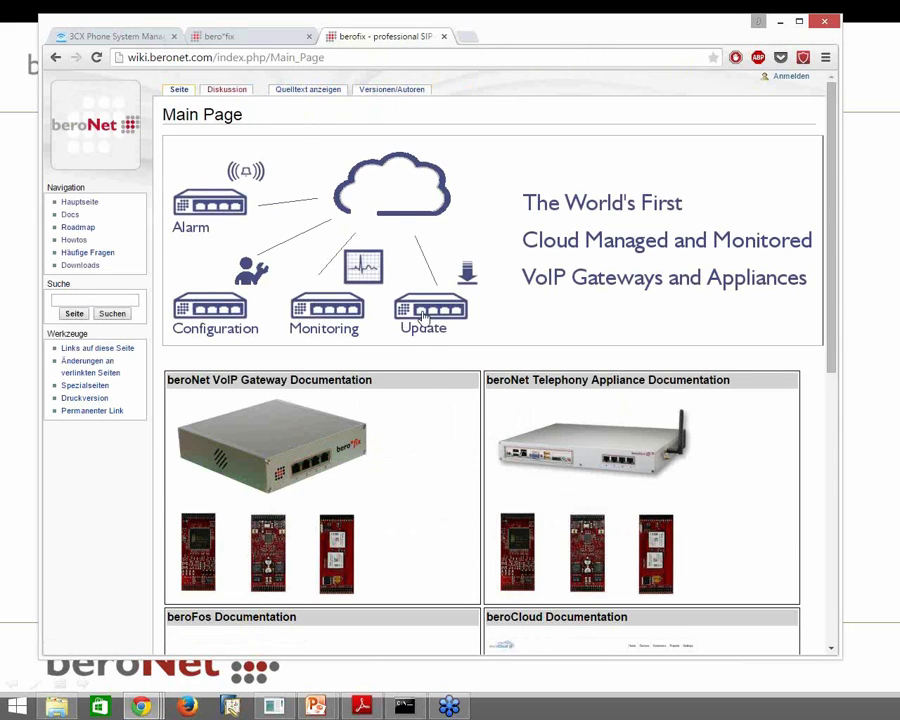
scroll(370, 310, "down", 2)
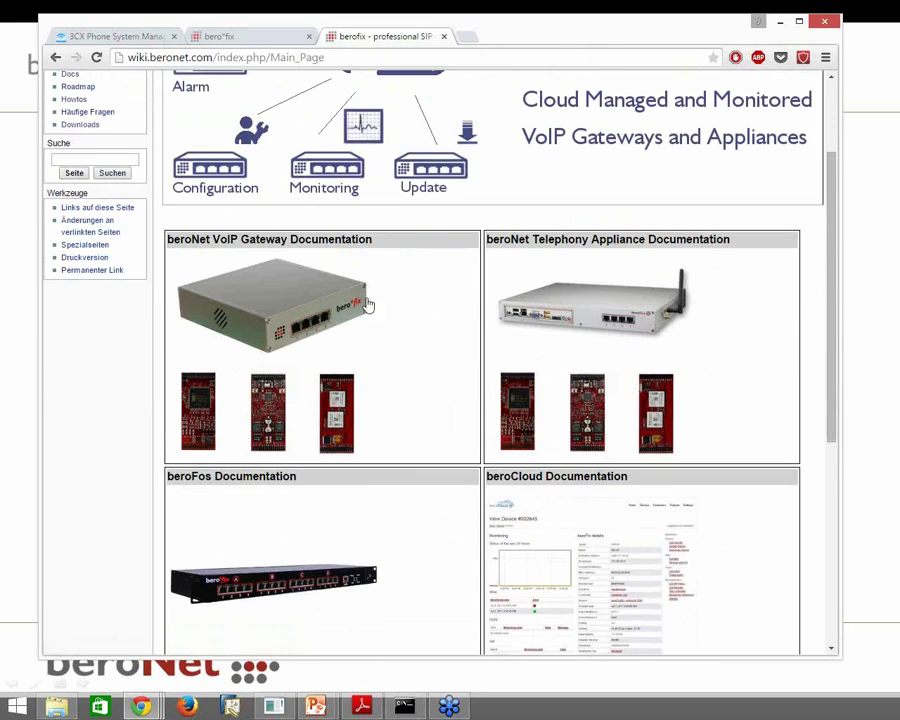
left_click(305, 304)
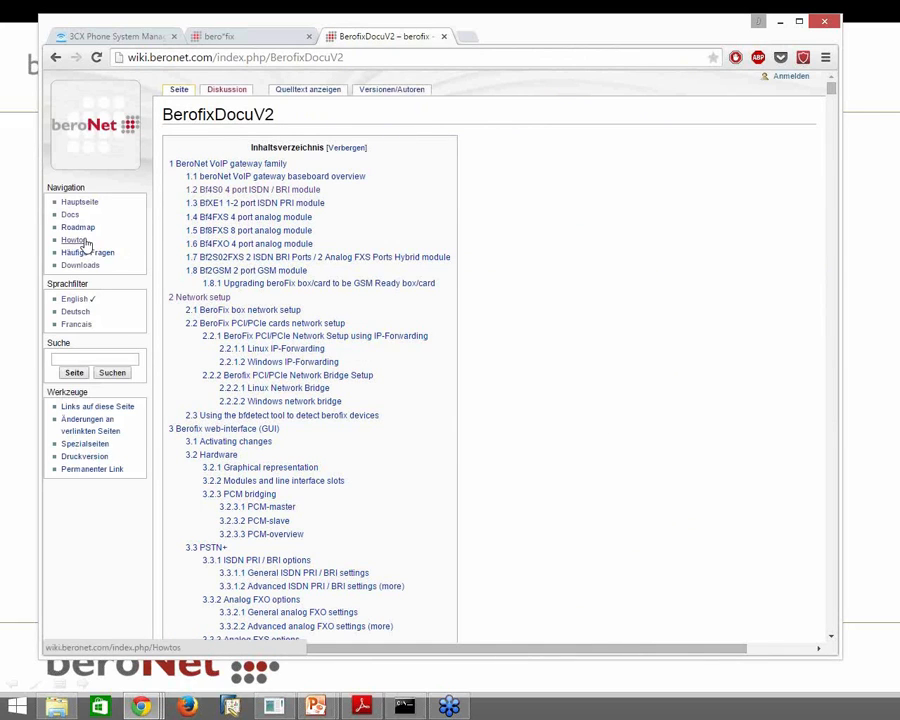
left_click(86, 243)
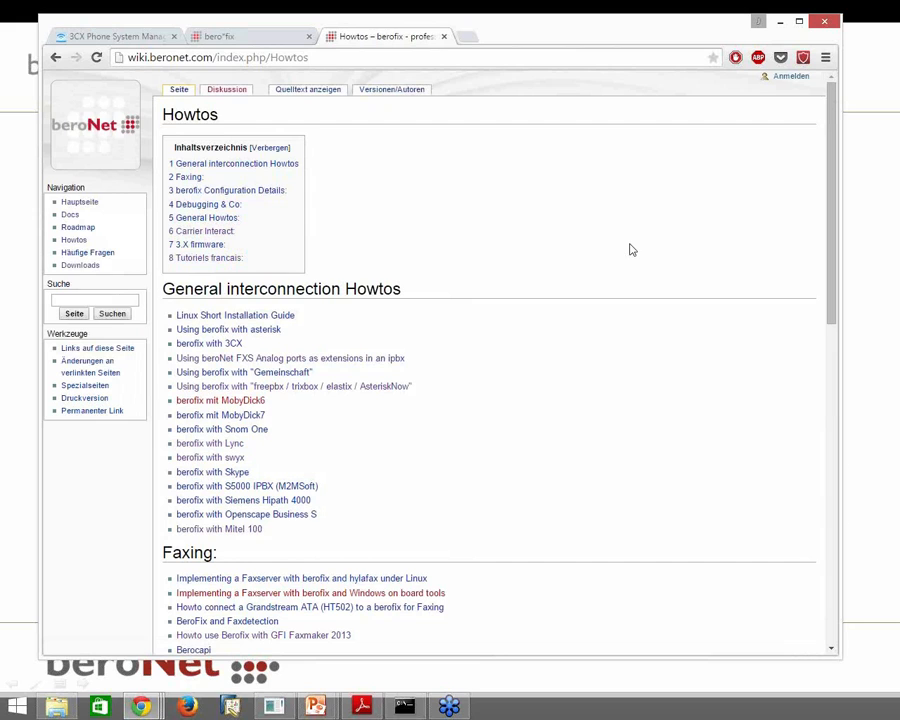
scroll(631, 249, "down", 10)
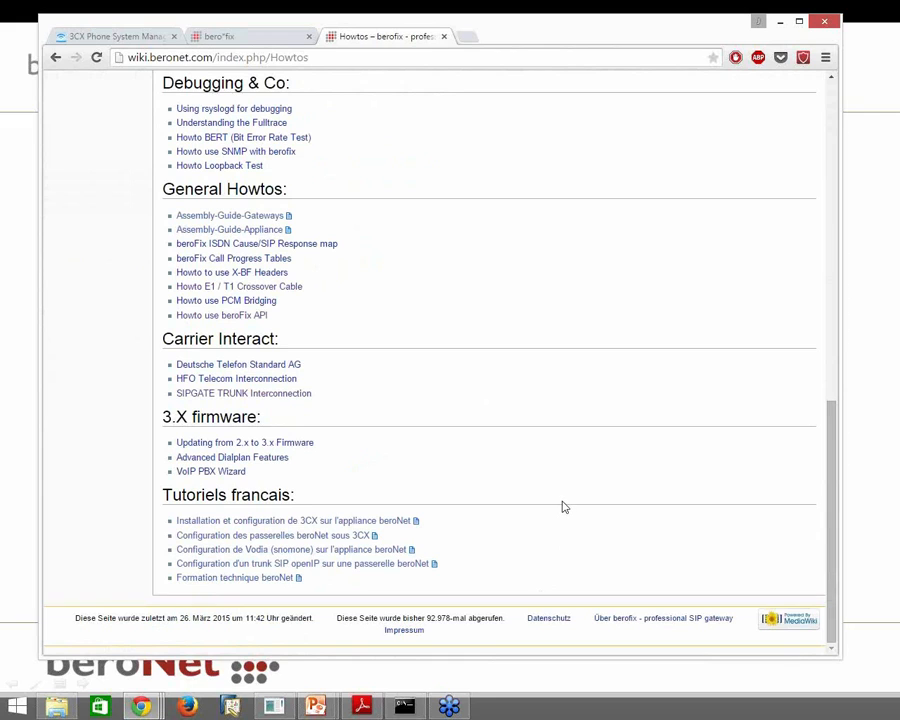
scroll(563, 506, "up", 10)
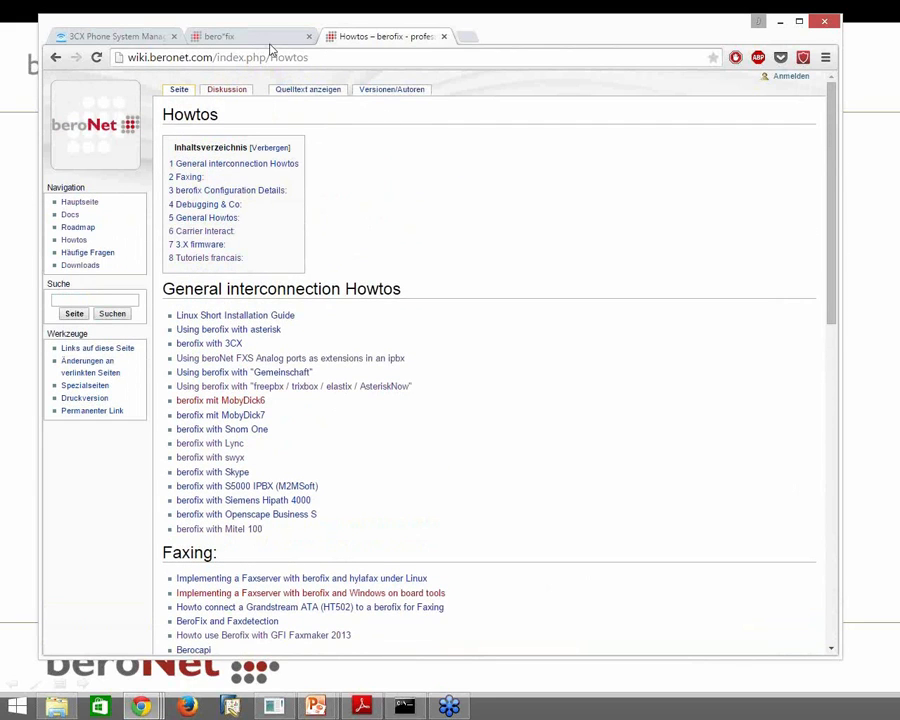
left_click(233, 44)
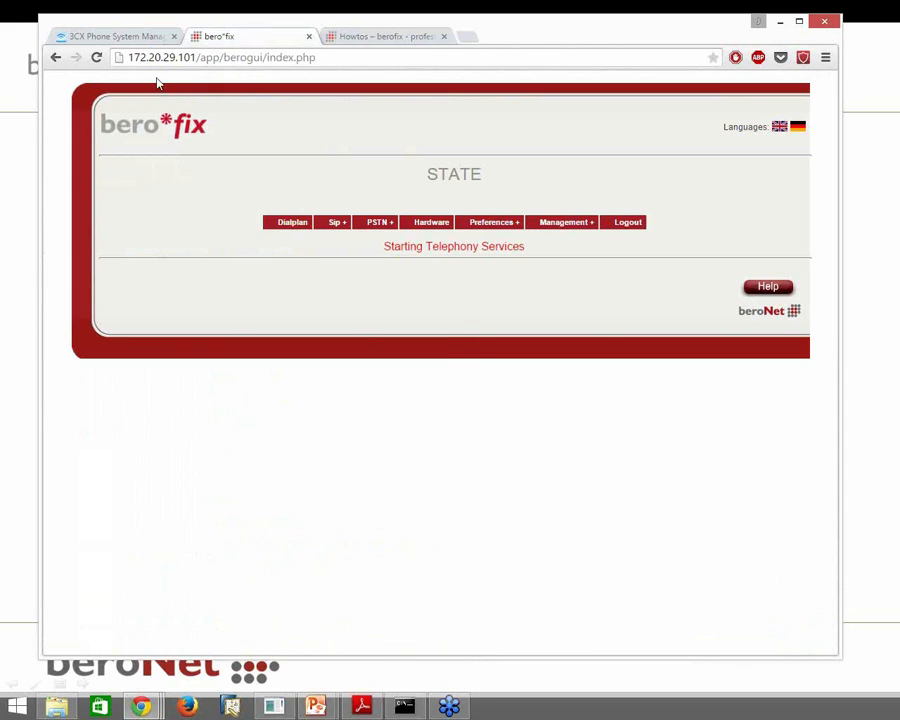
Reload the bero*fix STATE page to see account 90001 registered at 172.20.10.11
left_click(97, 57)
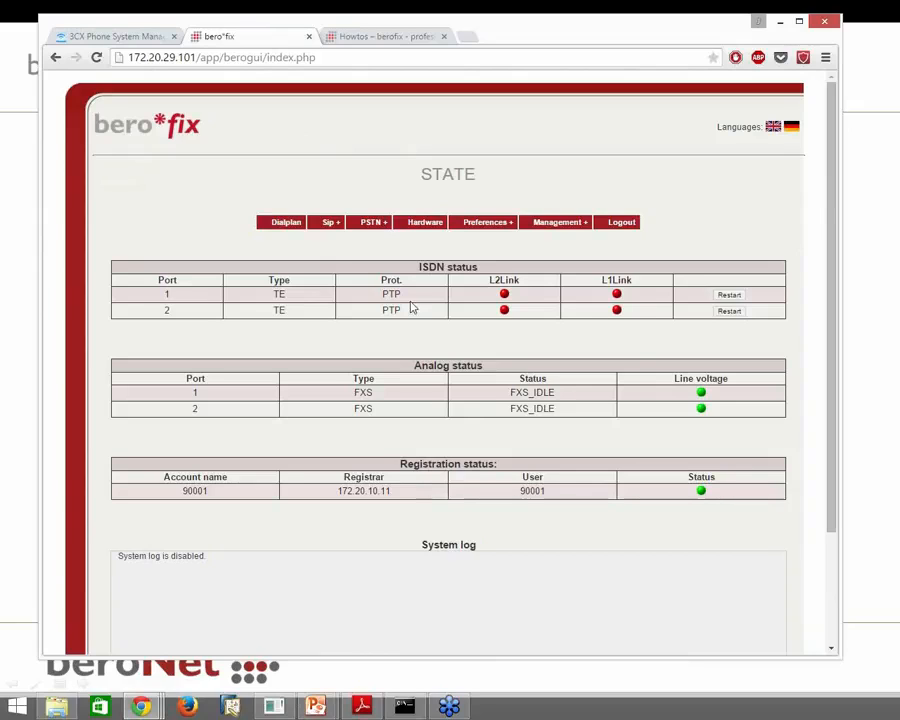
Open the Dialplan page and highlight the isdn/analog directions and 119 source in the rules
left_click(289, 224)
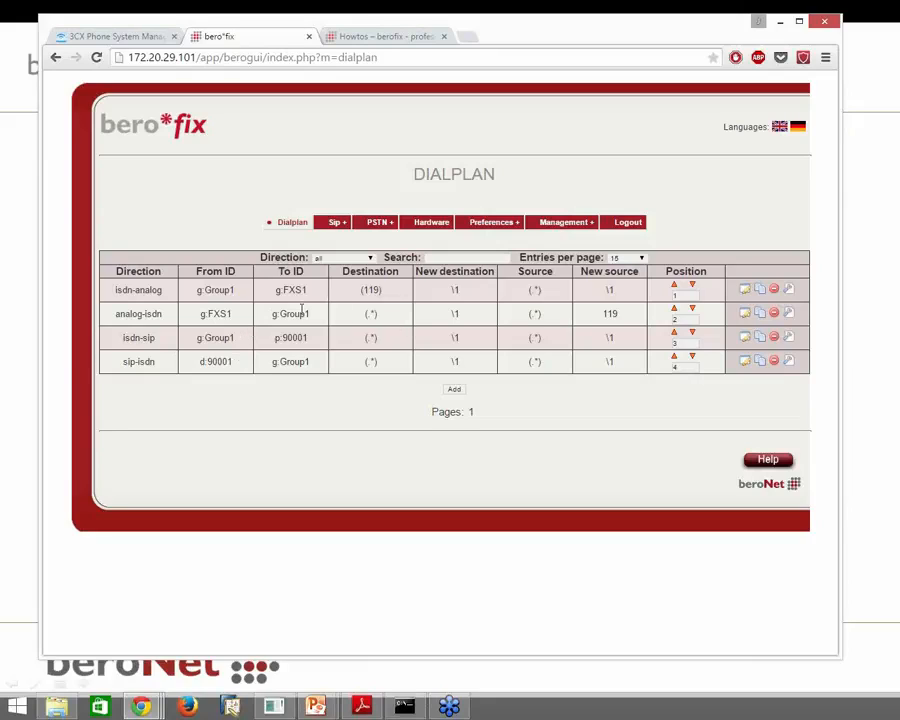
double_click(123, 290)
left_click(374, 289)
double_click(152, 290)
double_click(128, 313)
double_click(151, 313)
double_click(608, 314)
left_click(534, 406)
Leave the beroFix dialplan page and switch to the 3CX Phone System Manager tab
right_click(534, 404)
left_click(495, 419)
left_click(140, 37)
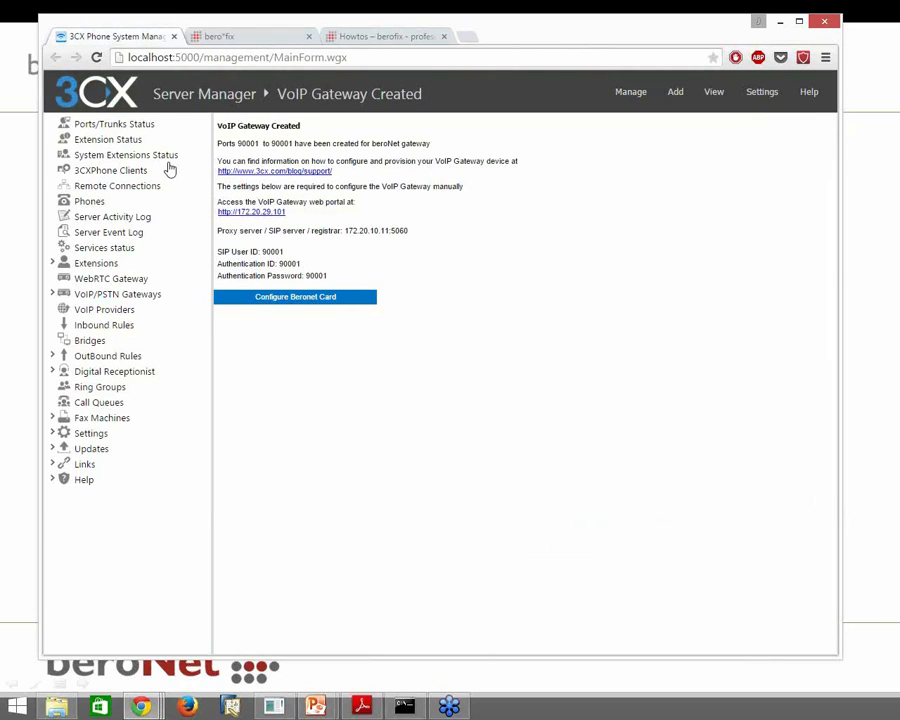
Check that extensions 100 and 101 are unregistered, then go to the Extensions list
left_click(108, 140)
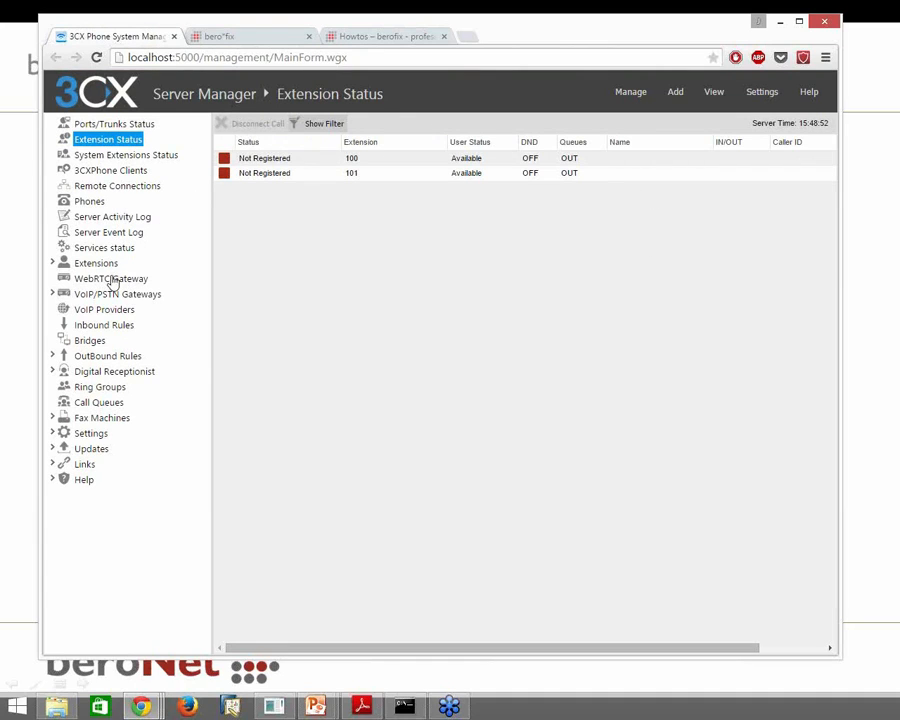
left_click(106, 264)
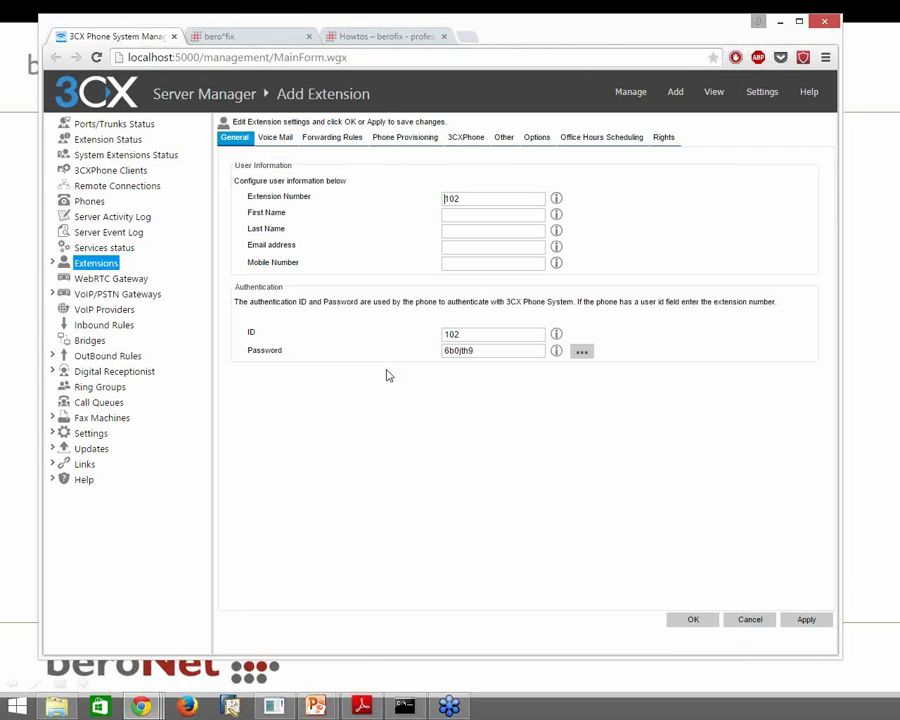
Save extension 102 with authentication ID 102 and a simpler password, then return to beroFix
left_click_drag(474, 335, 426, 340)
key("ctrl+c")
left_click_drag(490, 351, 424, 358)
key("ctrl+v")
left_click(806, 620)
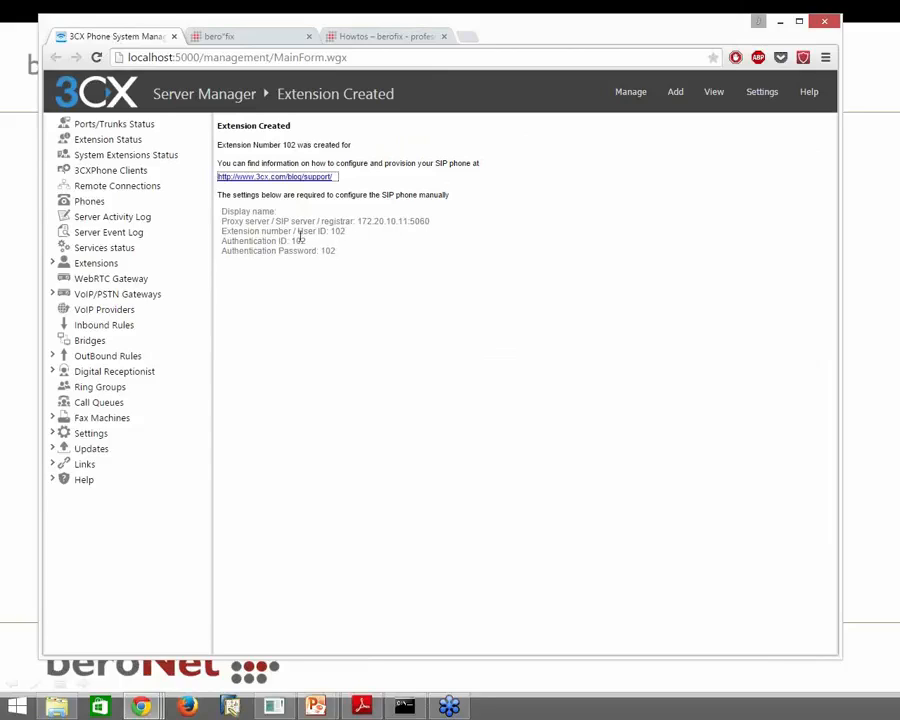
left_click(285, 40)
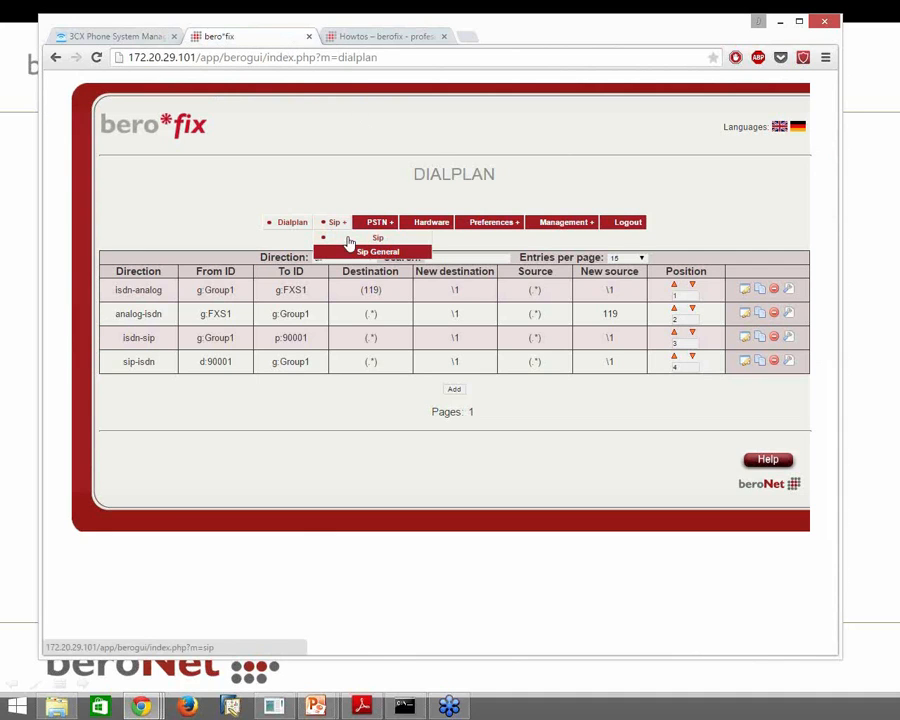
On the beroFix SIP accounts page, start a new account named 102
left_click(347, 238)
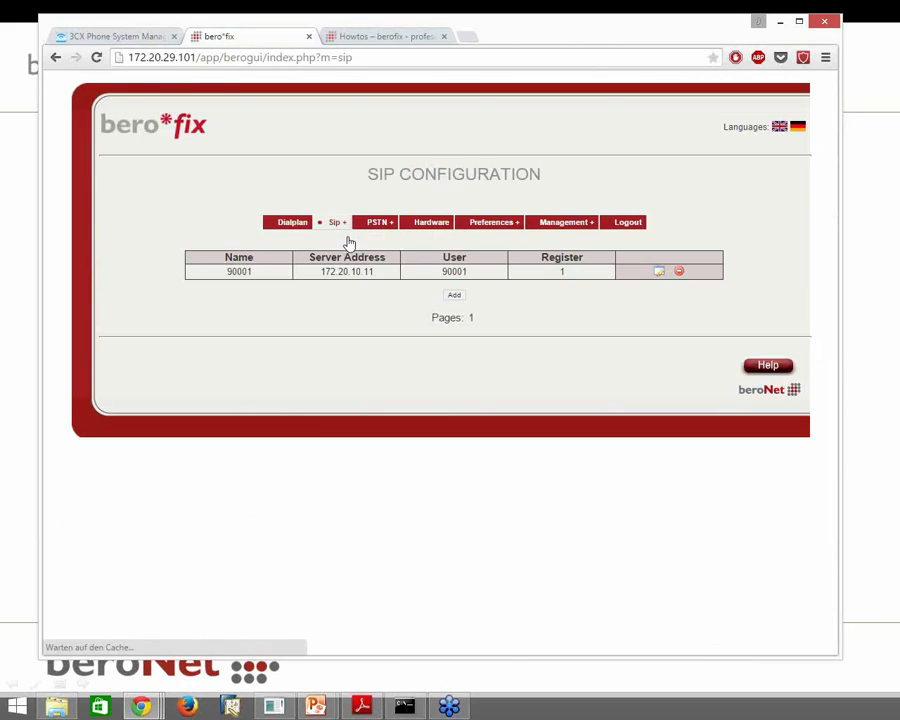
left_click(455, 295)
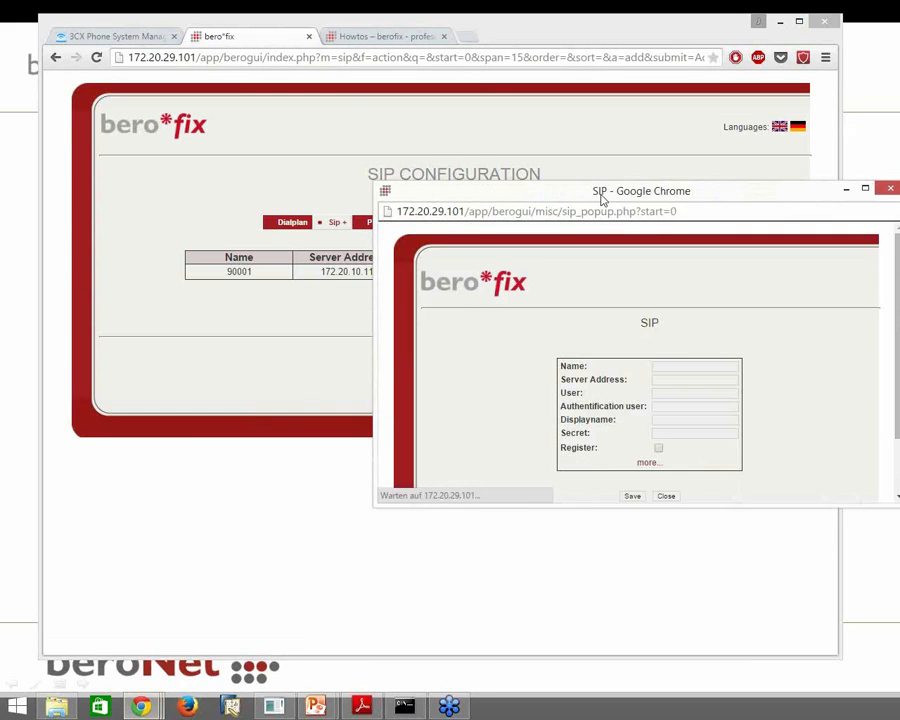
left_click_drag(600, 193, 442, 140)
left_click(505, 311)
type("102")
key("Tab")
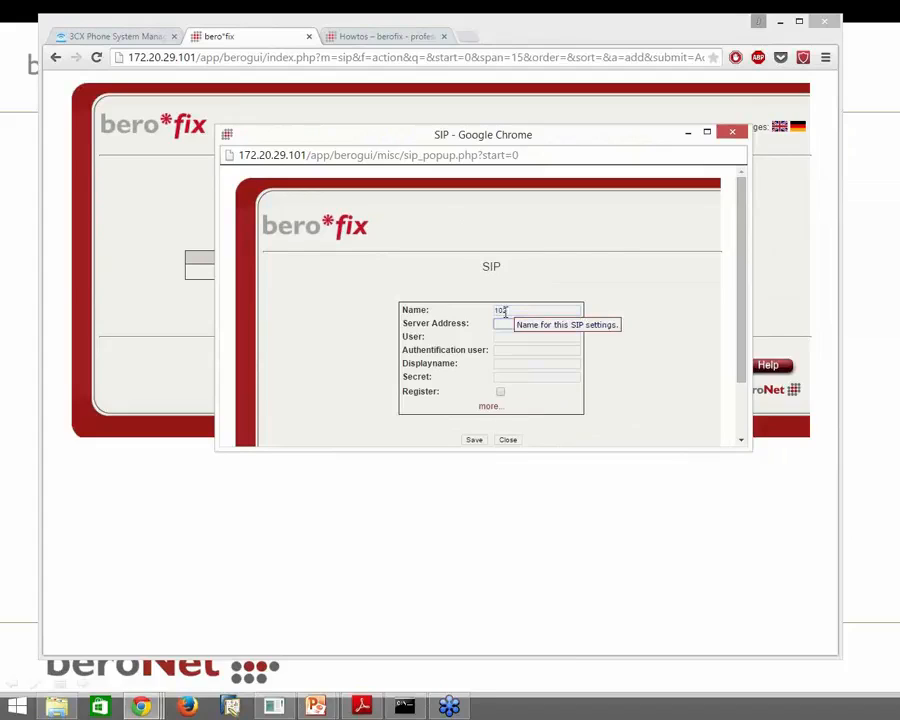
Enter server 172.20.10.11, user 102 and the secret, enable Register, and save the account
type("172")
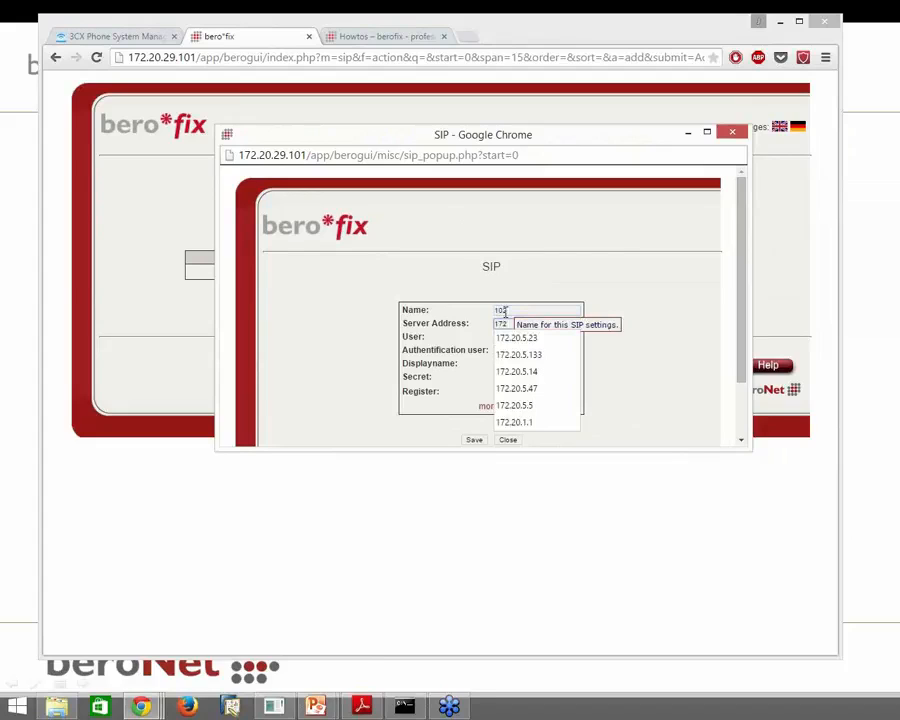
type(".20.")
left_click_drag(554, 141, 576, 315)
type(".10.11")
left_click(580, 511)
type("102")
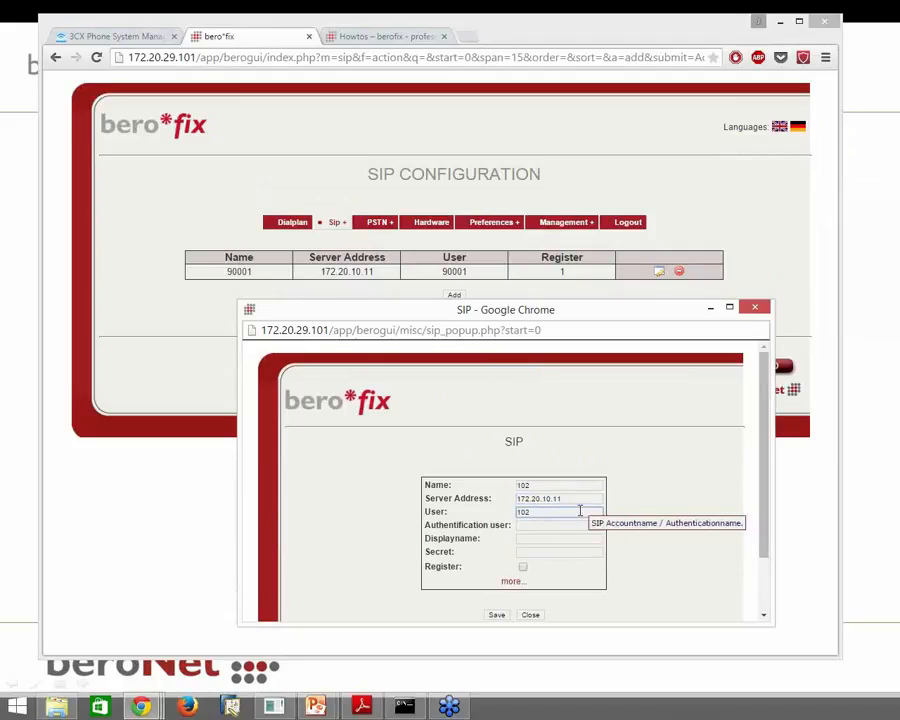
left_click(578, 551)
type("102")
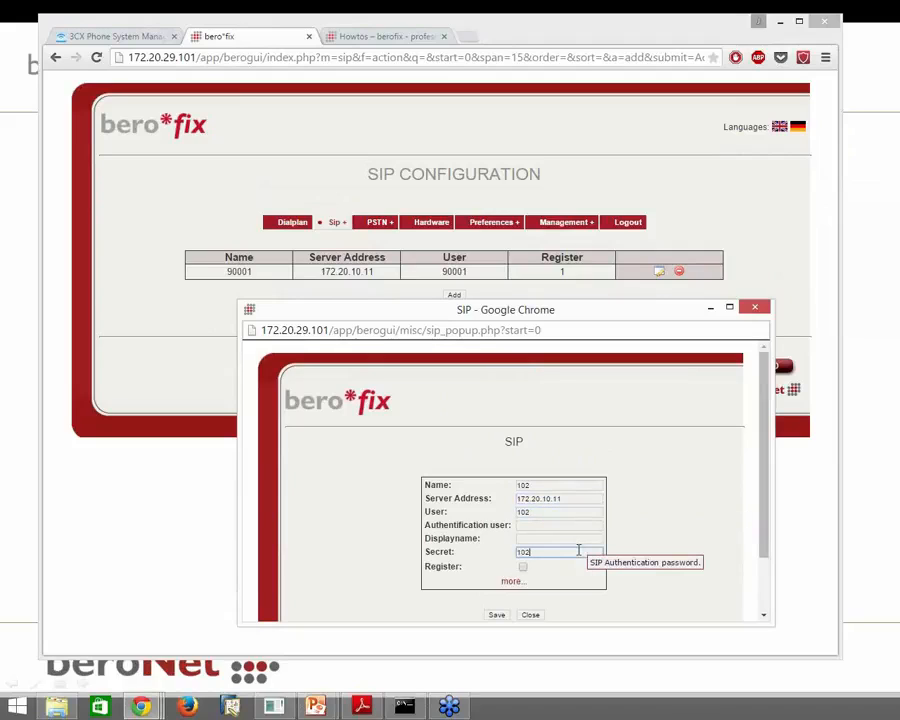
left_click(522, 567)
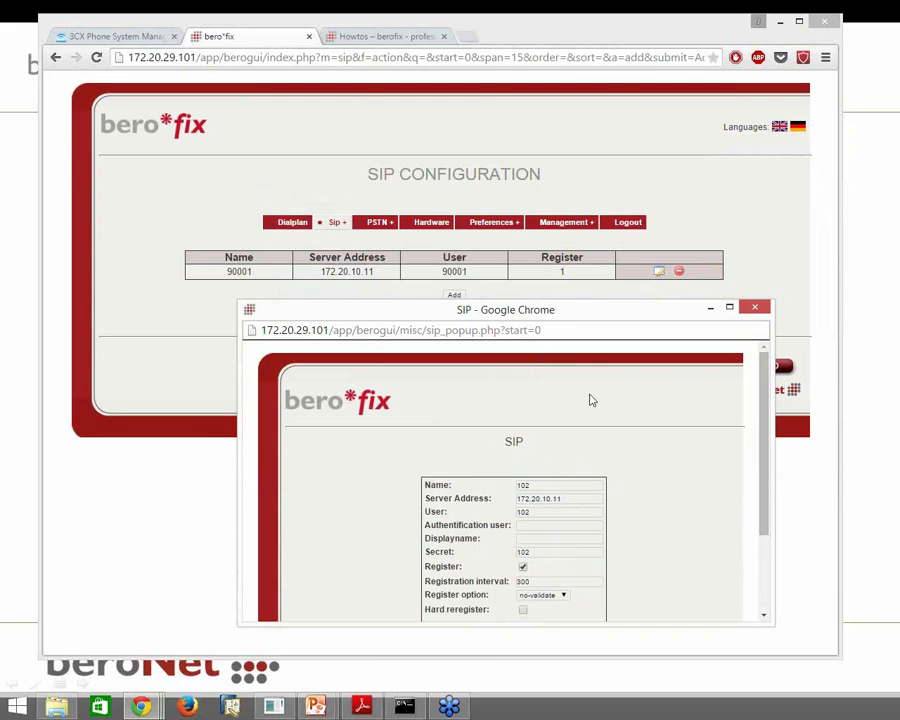
left_click_drag(587, 314, 590, 147)
scroll(590, 466, "down", 3)
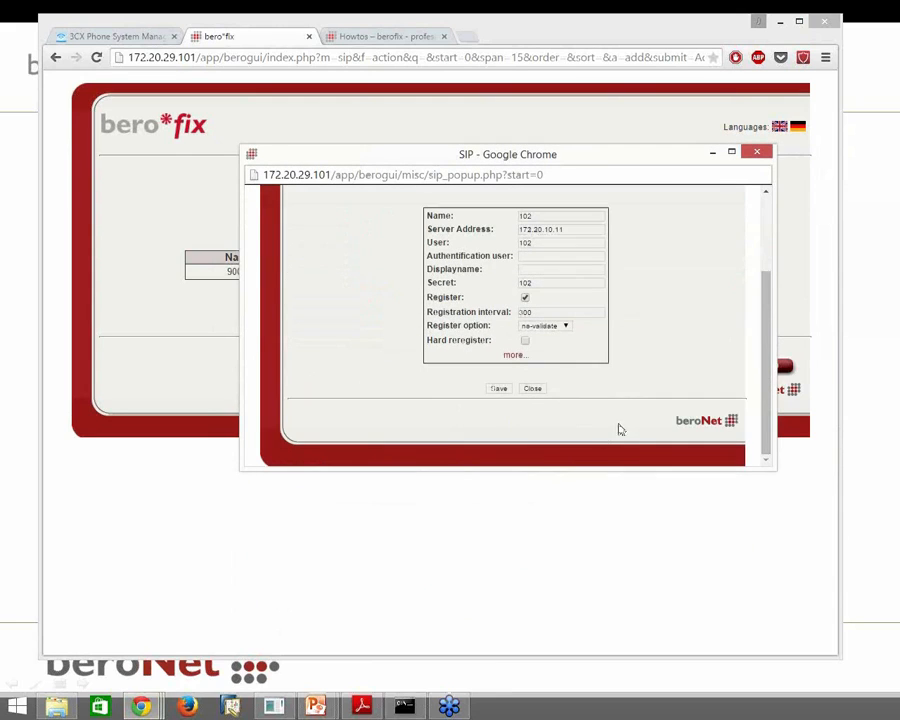
left_click(498, 389)
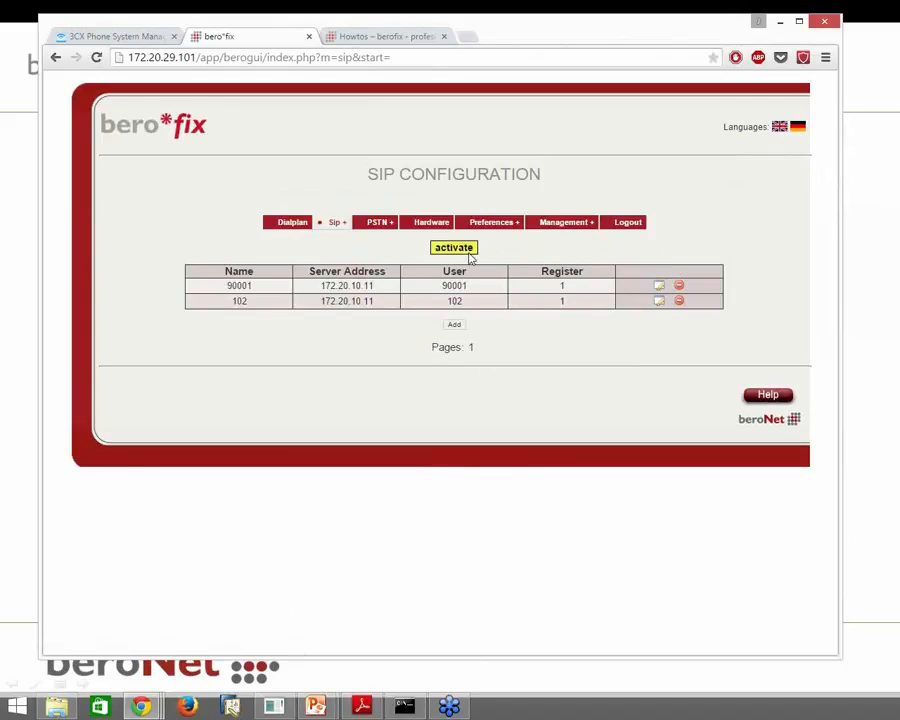
Activate the pending SIP changes and view the State page showing account 102 registered
left_click(466, 253)
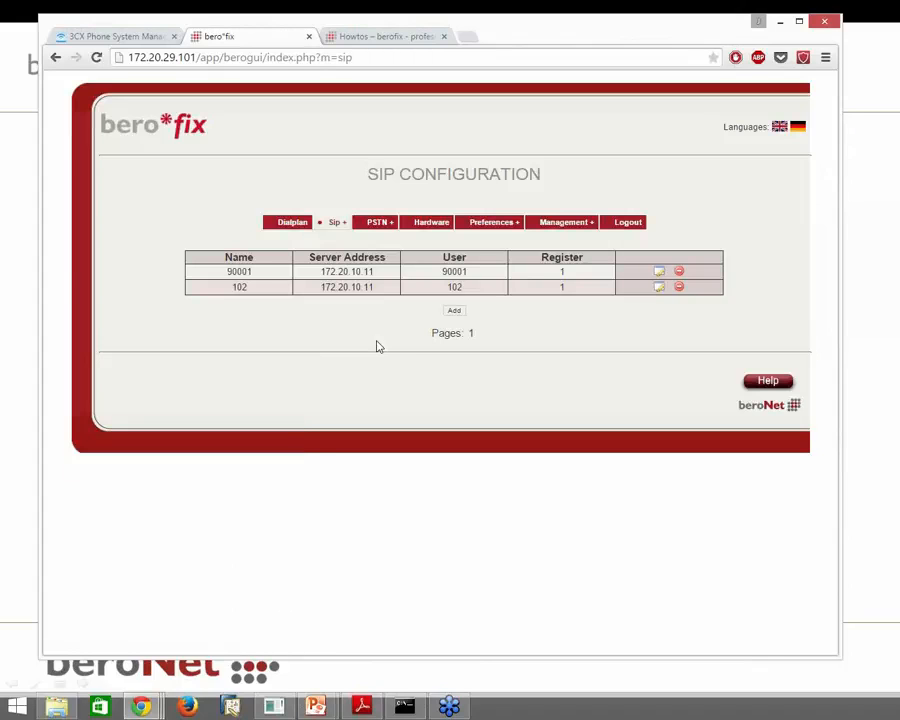
left_click(556, 237)
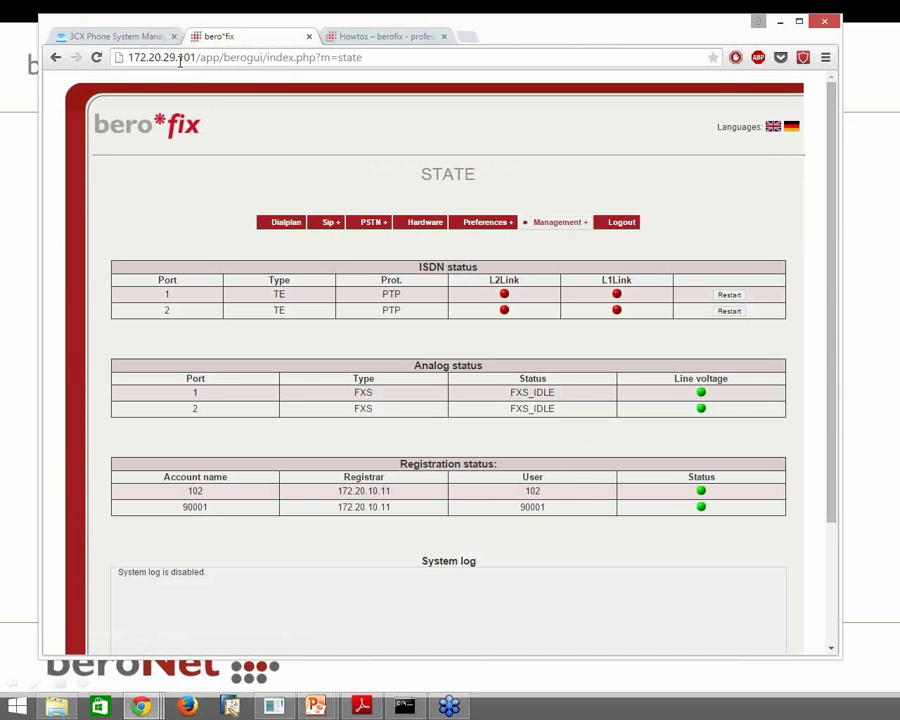
left_click(120, 36)
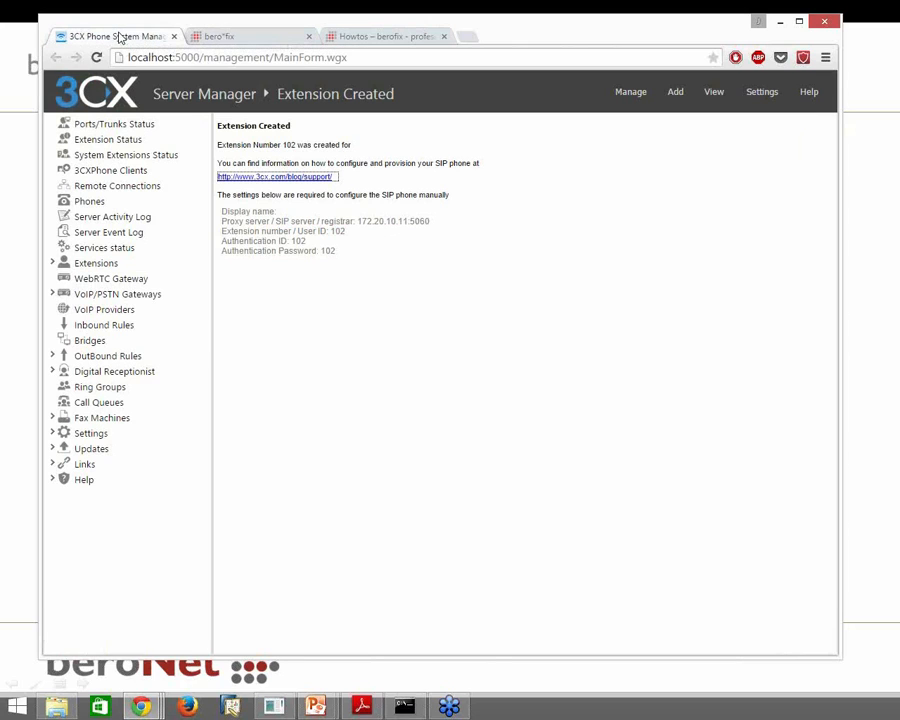
left_click(148, 125)
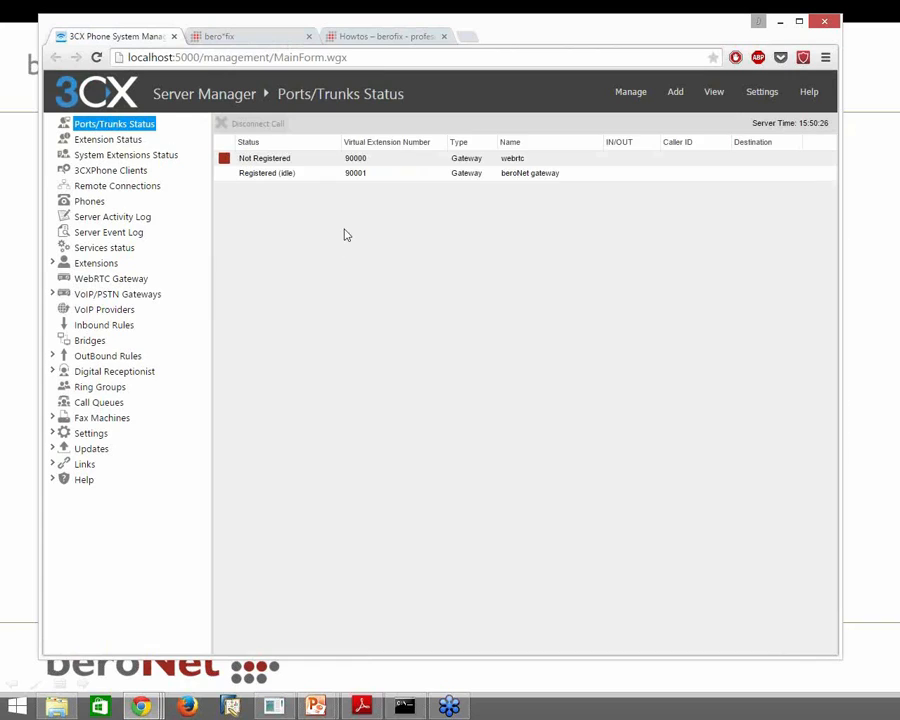
left_click(270, 36)
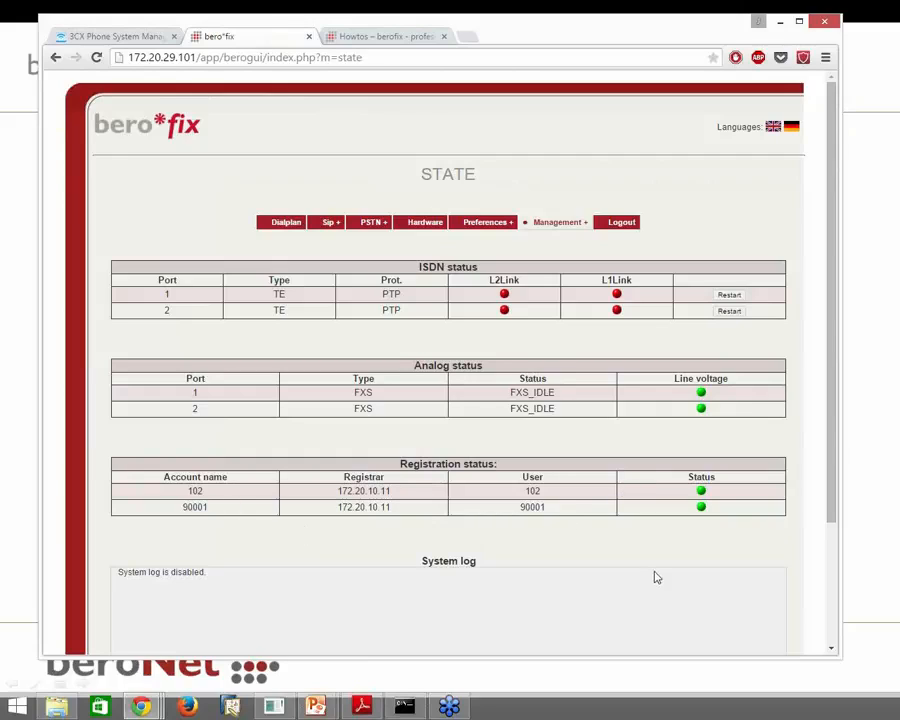
Review the FXS1 (port 1) and FXS2 (port 2) groups, then go to the Dialplan rules
mouse_move(374, 224)
left_click(386, 251)
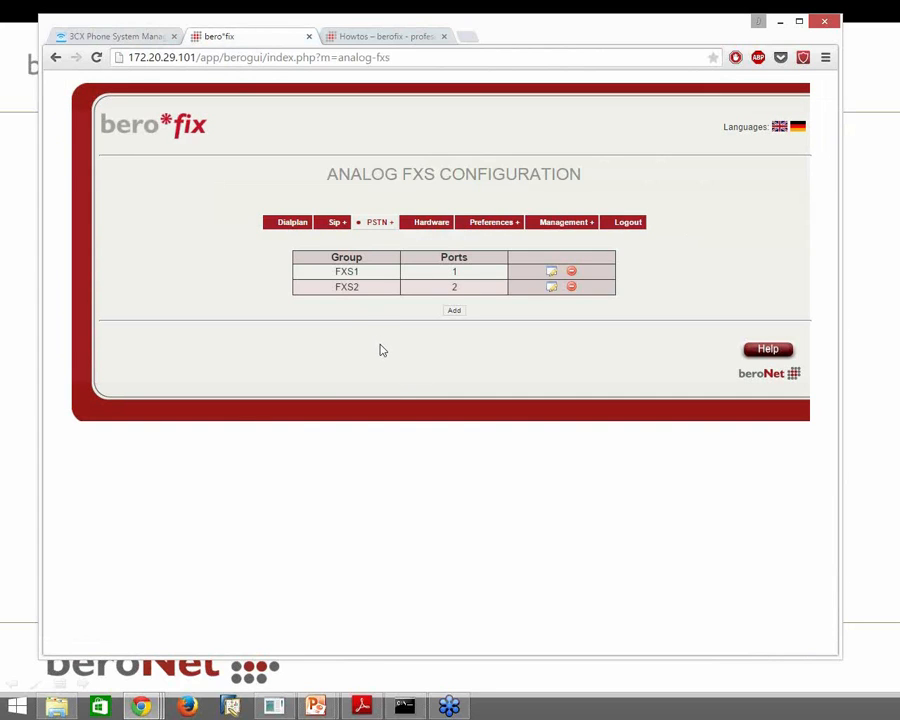
left_click_drag(353, 287, 360, 286)
left_click(297, 227)
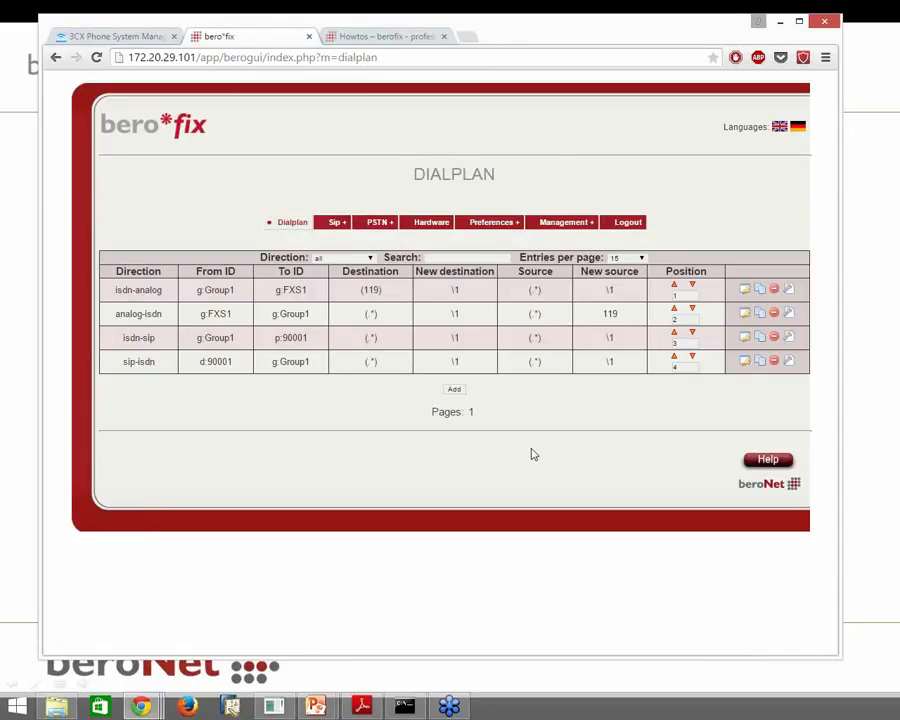
Add a first-position rule from p:102 to g:FXS2 with destination 102
left_click(458, 390)
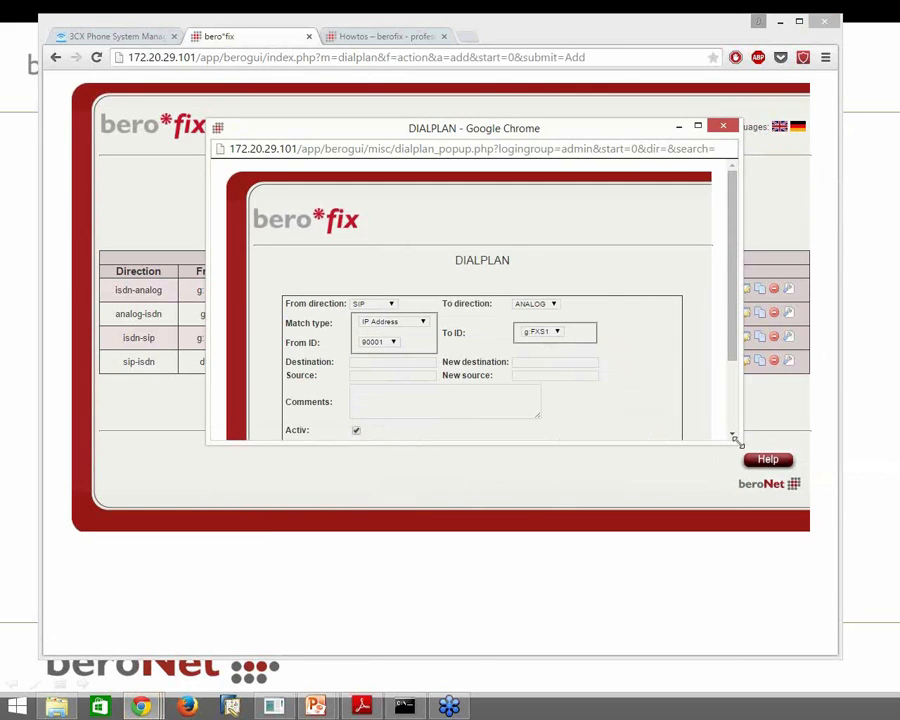
left_click_drag(737, 440, 764, 578)
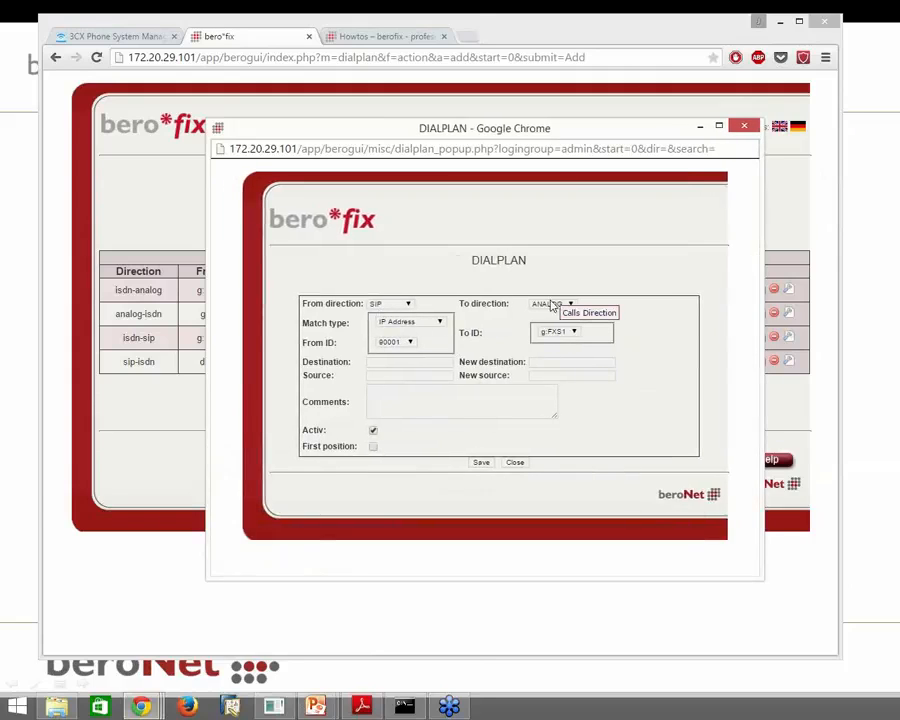
left_click(411, 345)
left_click(400, 357)
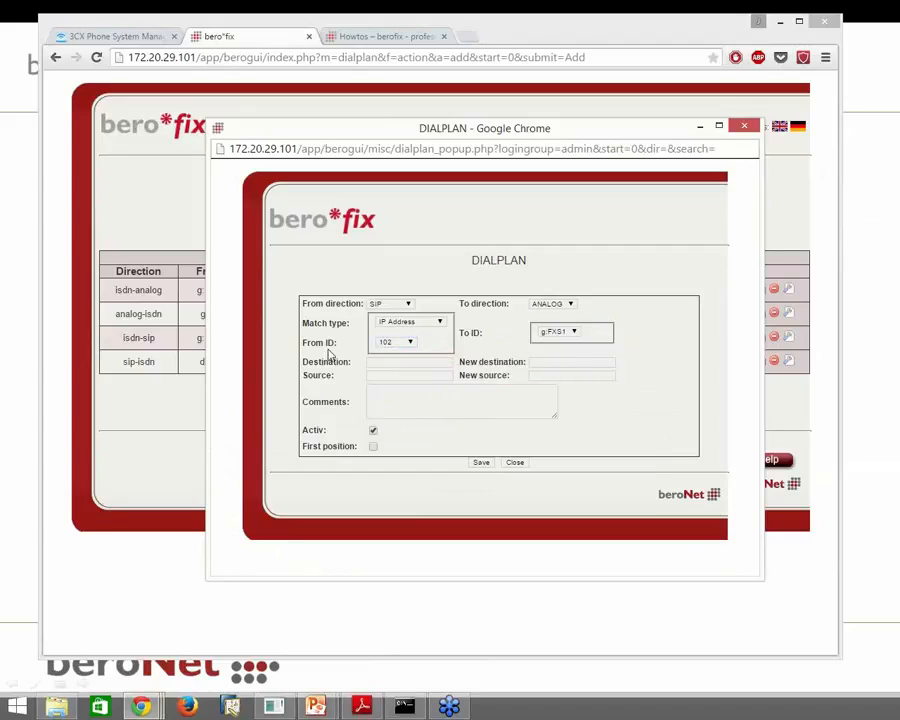
left_click(569, 330)
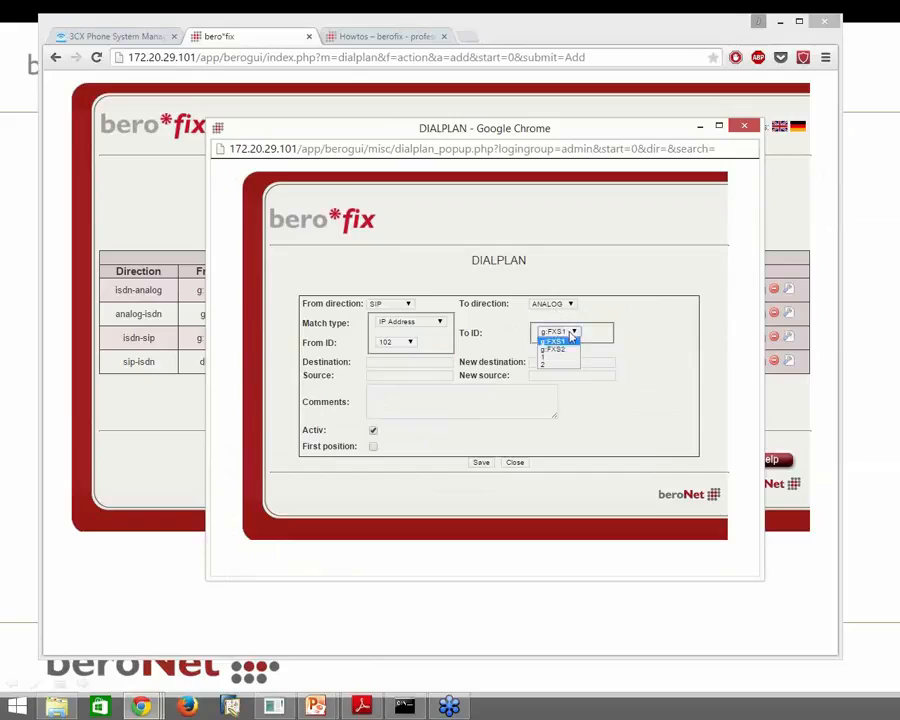
left_click(572, 354)
left_click(446, 360)
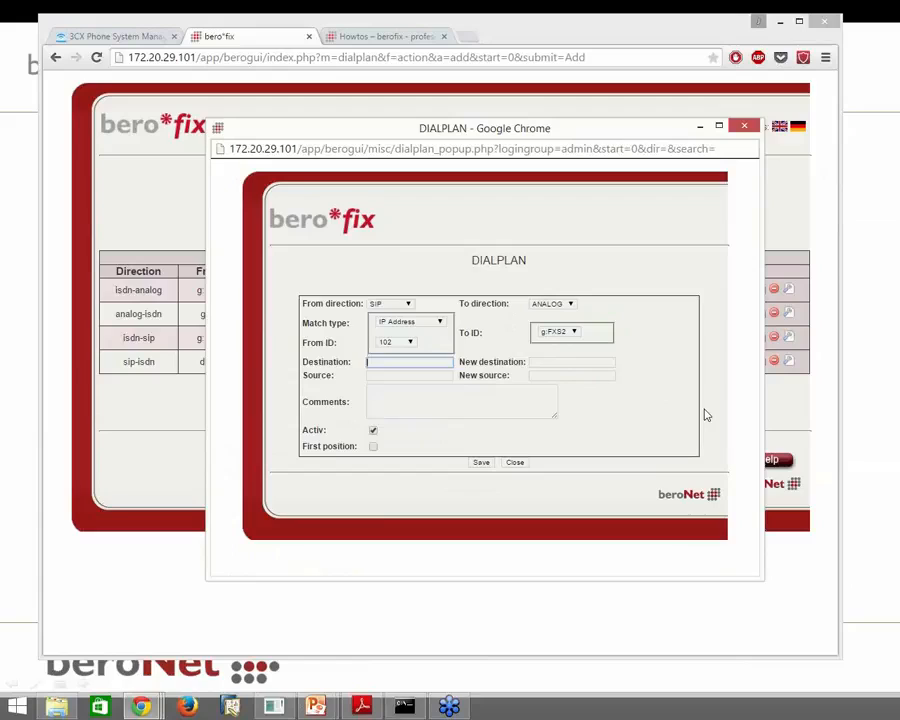
type("102")
left_click(689, 415)
left_click(374, 448)
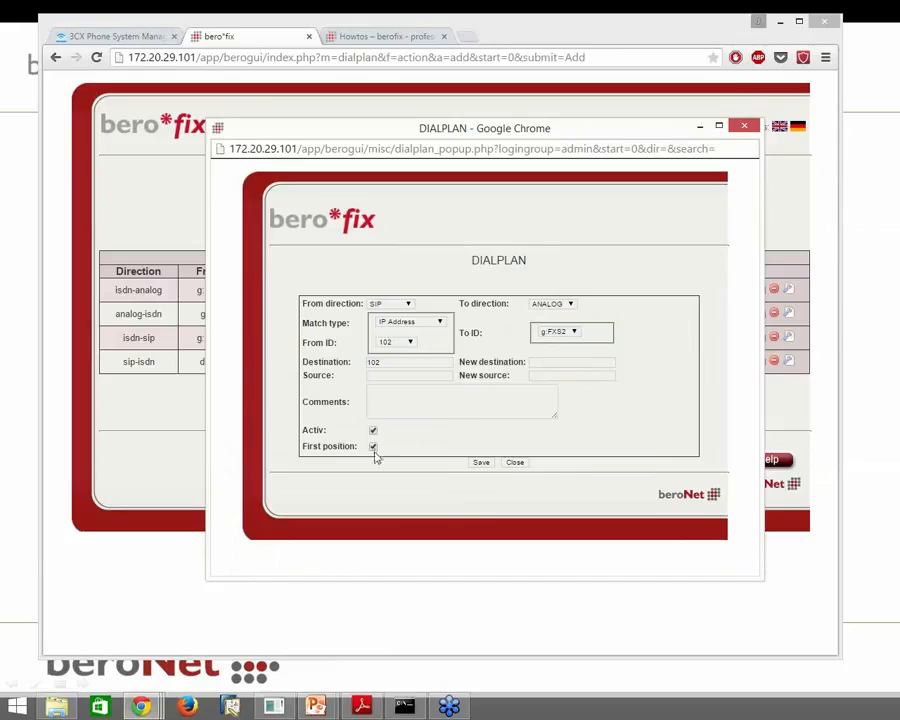
left_click(480, 462)
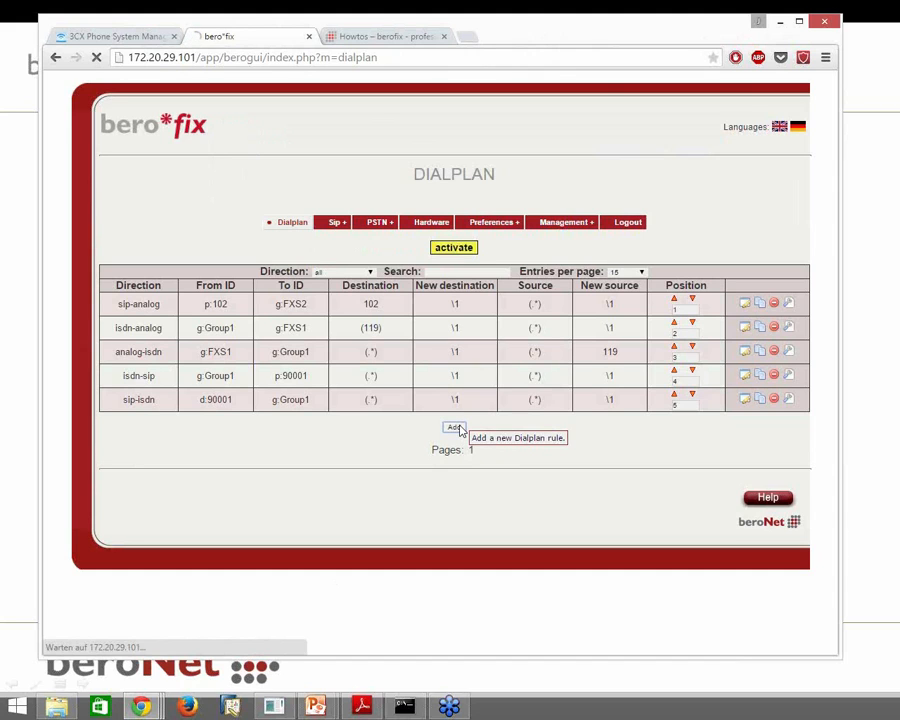
Start a new rule routing ANALOG calls from g:FXS2 to SIP account p:102
left_click(456, 428)
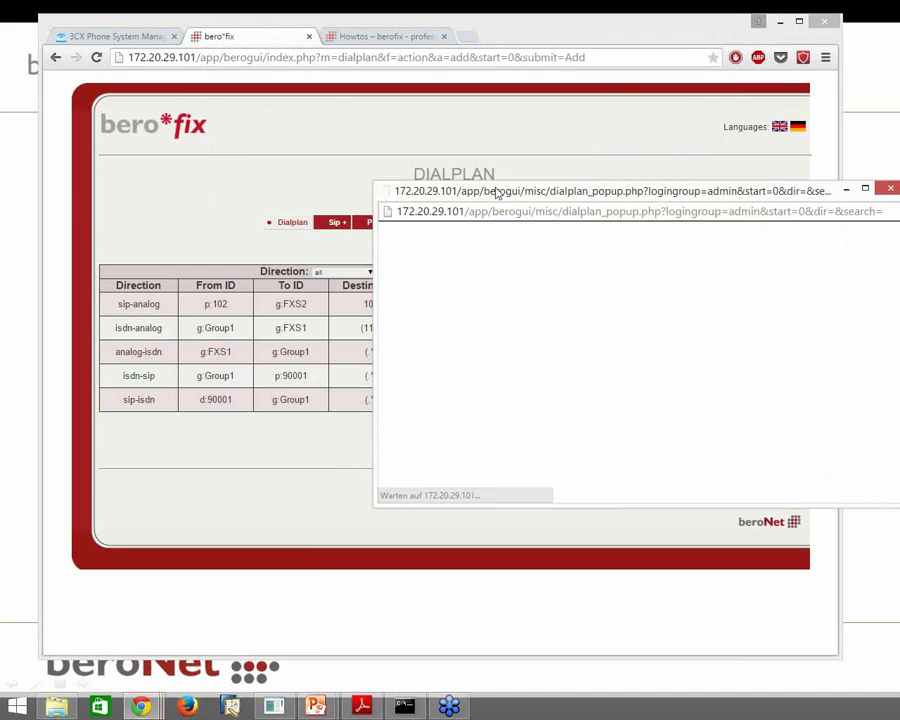
left_click_drag(663, 426, 712, 570)
left_click(333, 290)
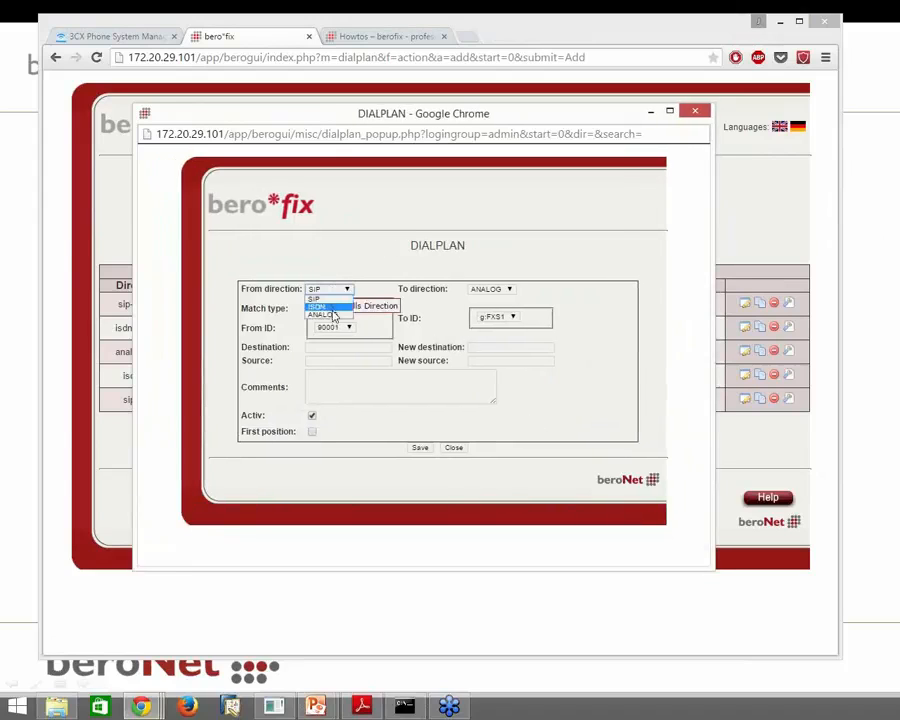
left_click(325, 314)
left_click(346, 308)
left_click(346, 323)
left_click(505, 291)
left_click(476, 299)
left_click(504, 307)
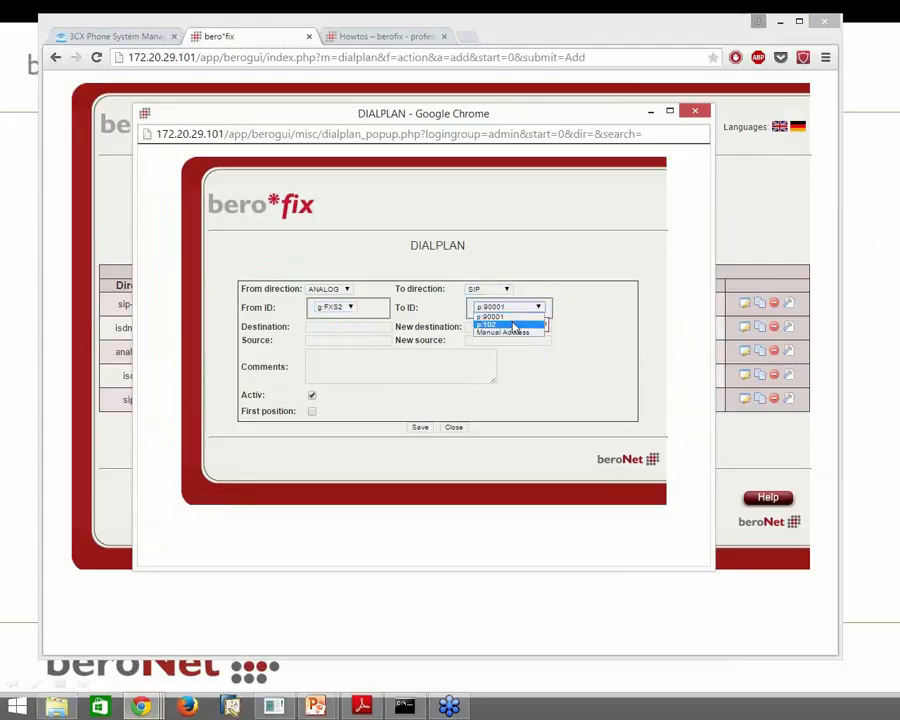
left_click(513, 324)
Give the rule new source 102 and first position, save it, and activate the configuration
left_click(540, 342)
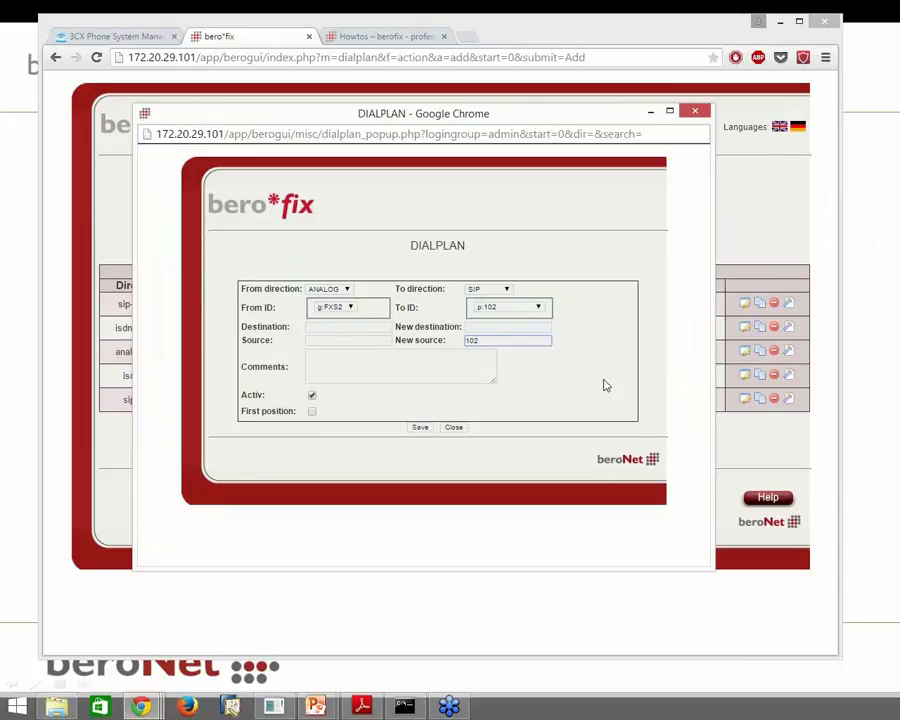
left_click(427, 428)
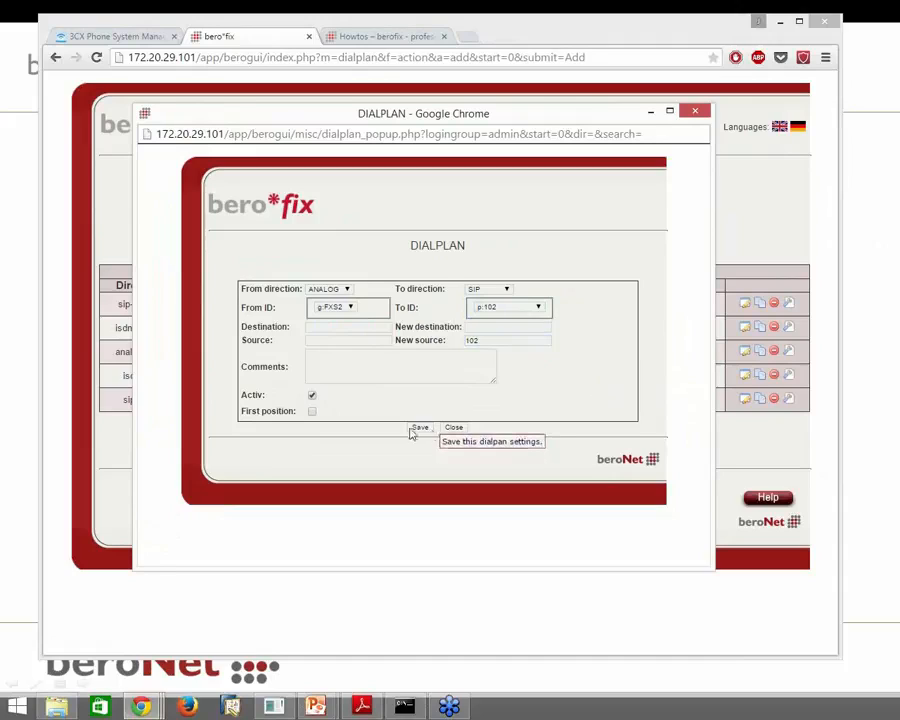
left_click(312, 411)
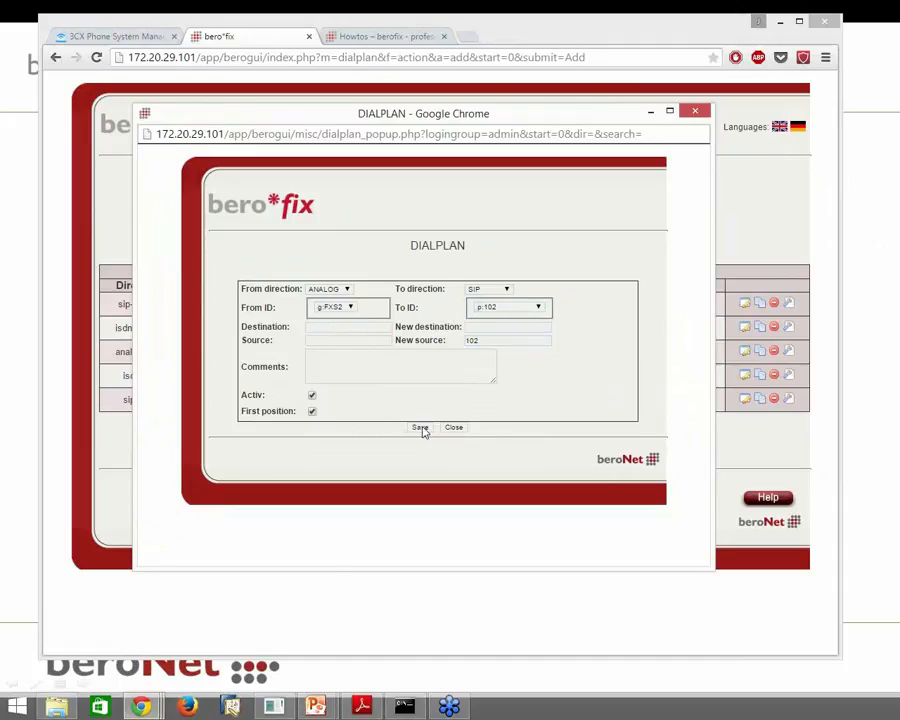
left_click(421, 428)
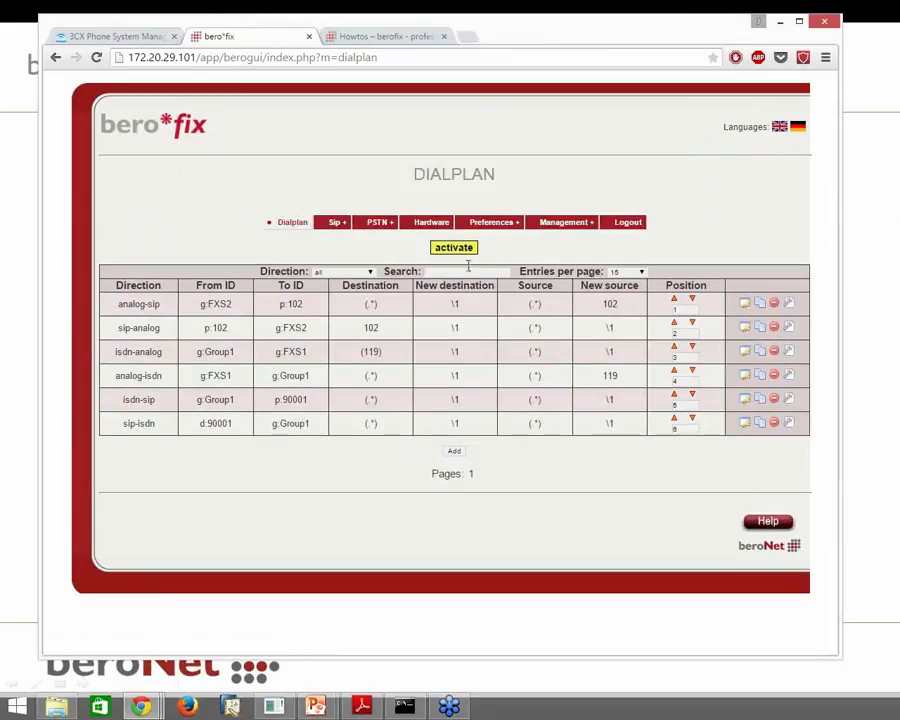
left_click(462, 250)
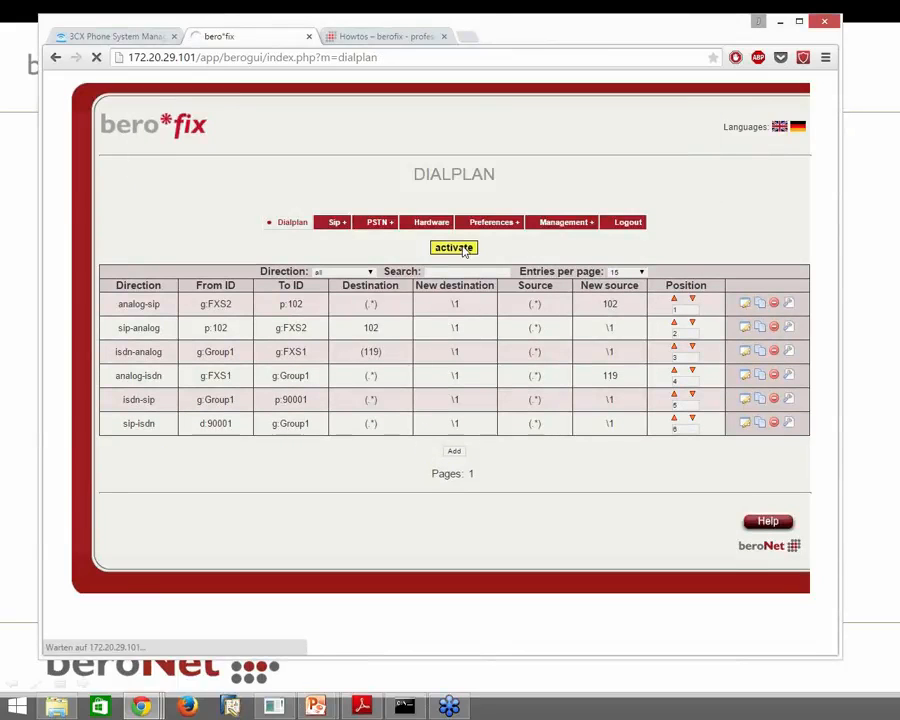